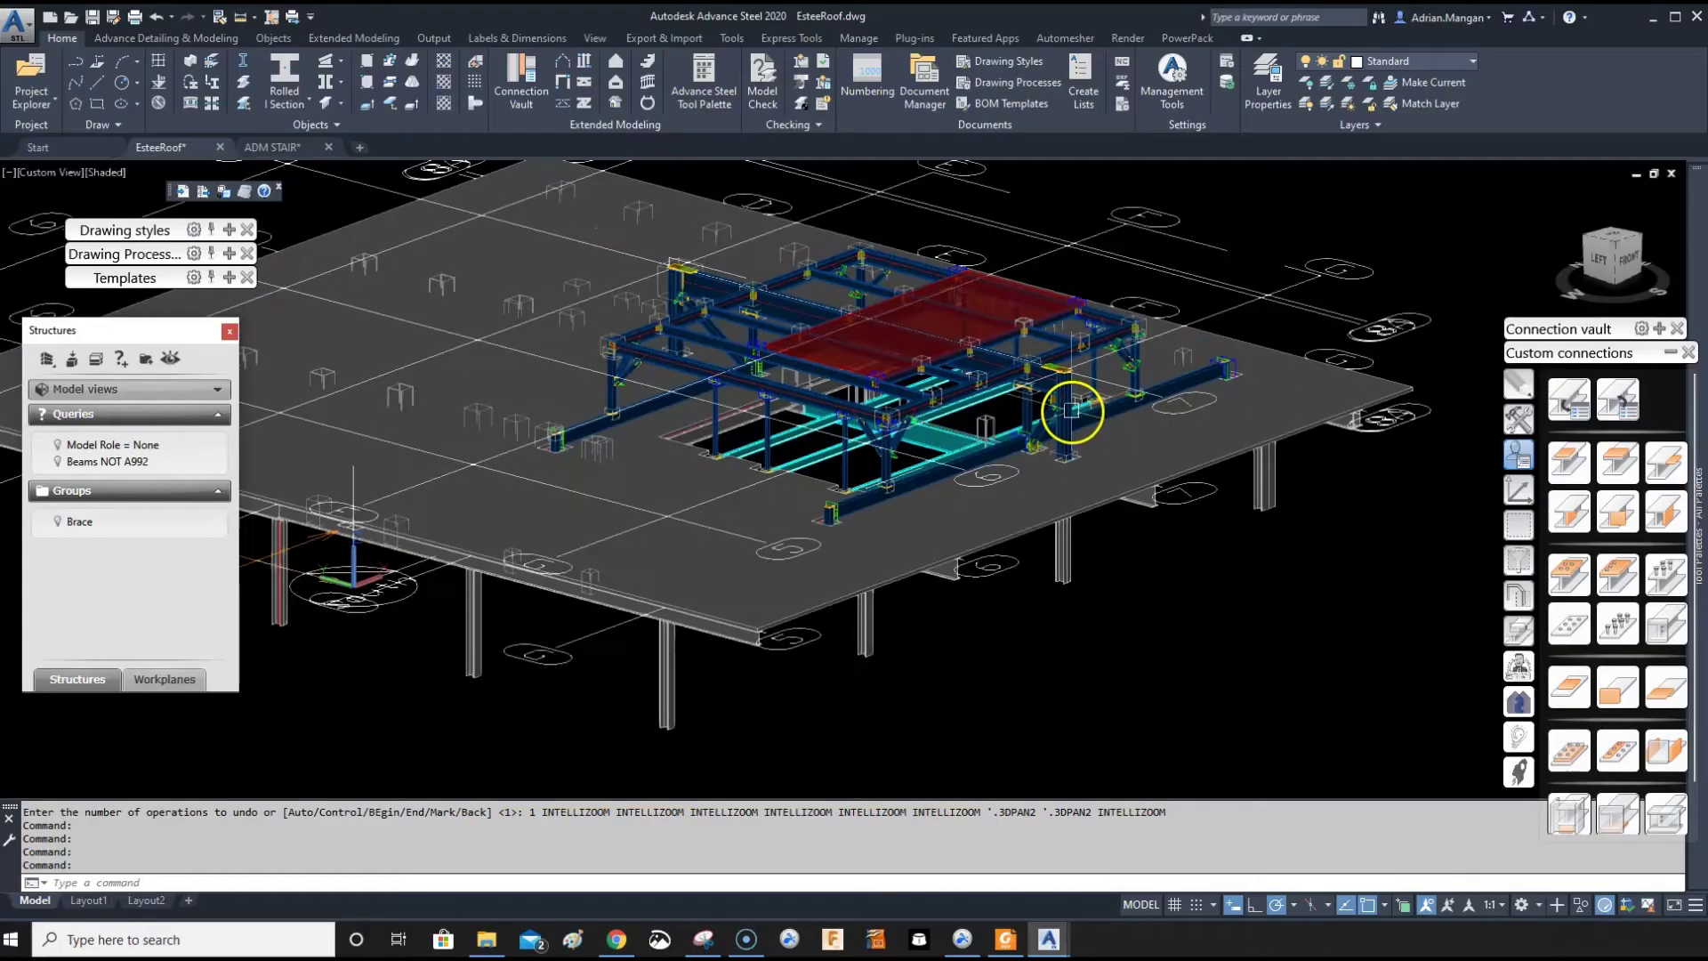
pyautogui.scroll(5, 1017, 442)
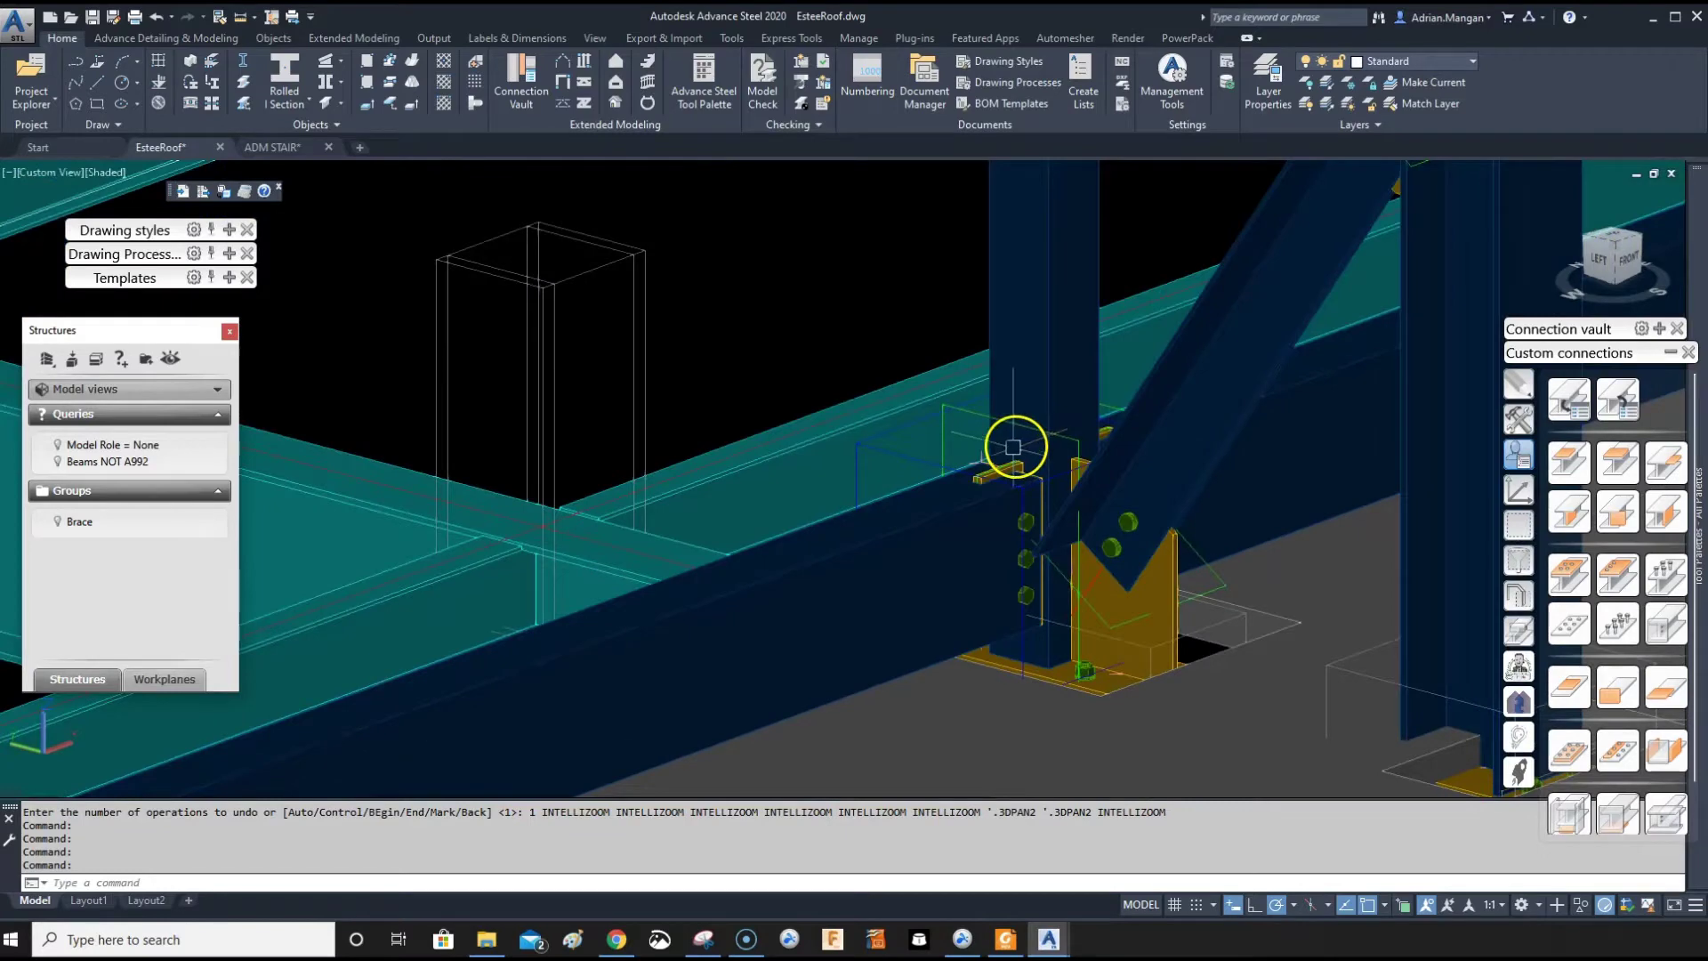
# Check the column-base connection's template settings, then frame the whole steel structure in view
pyautogui.click(894, 456)
pyautogui.doubleClick(894, 456)
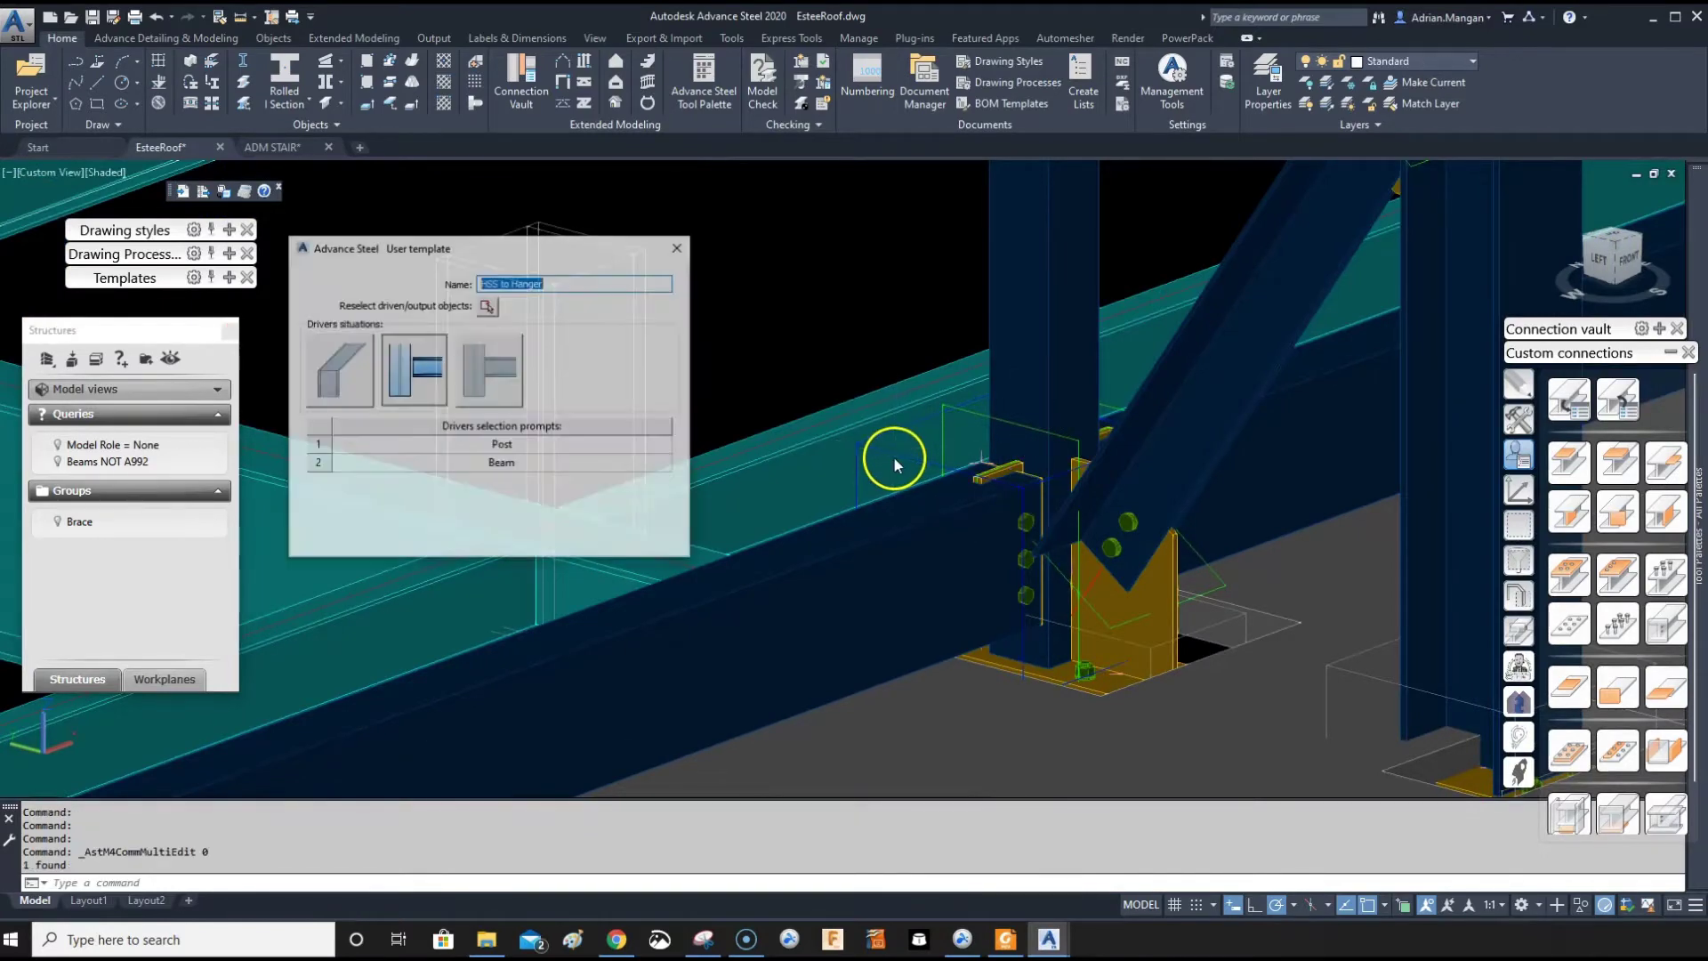
pyautogui.click(679, 248)
pyautogui.scroll(-8, 915, 407)
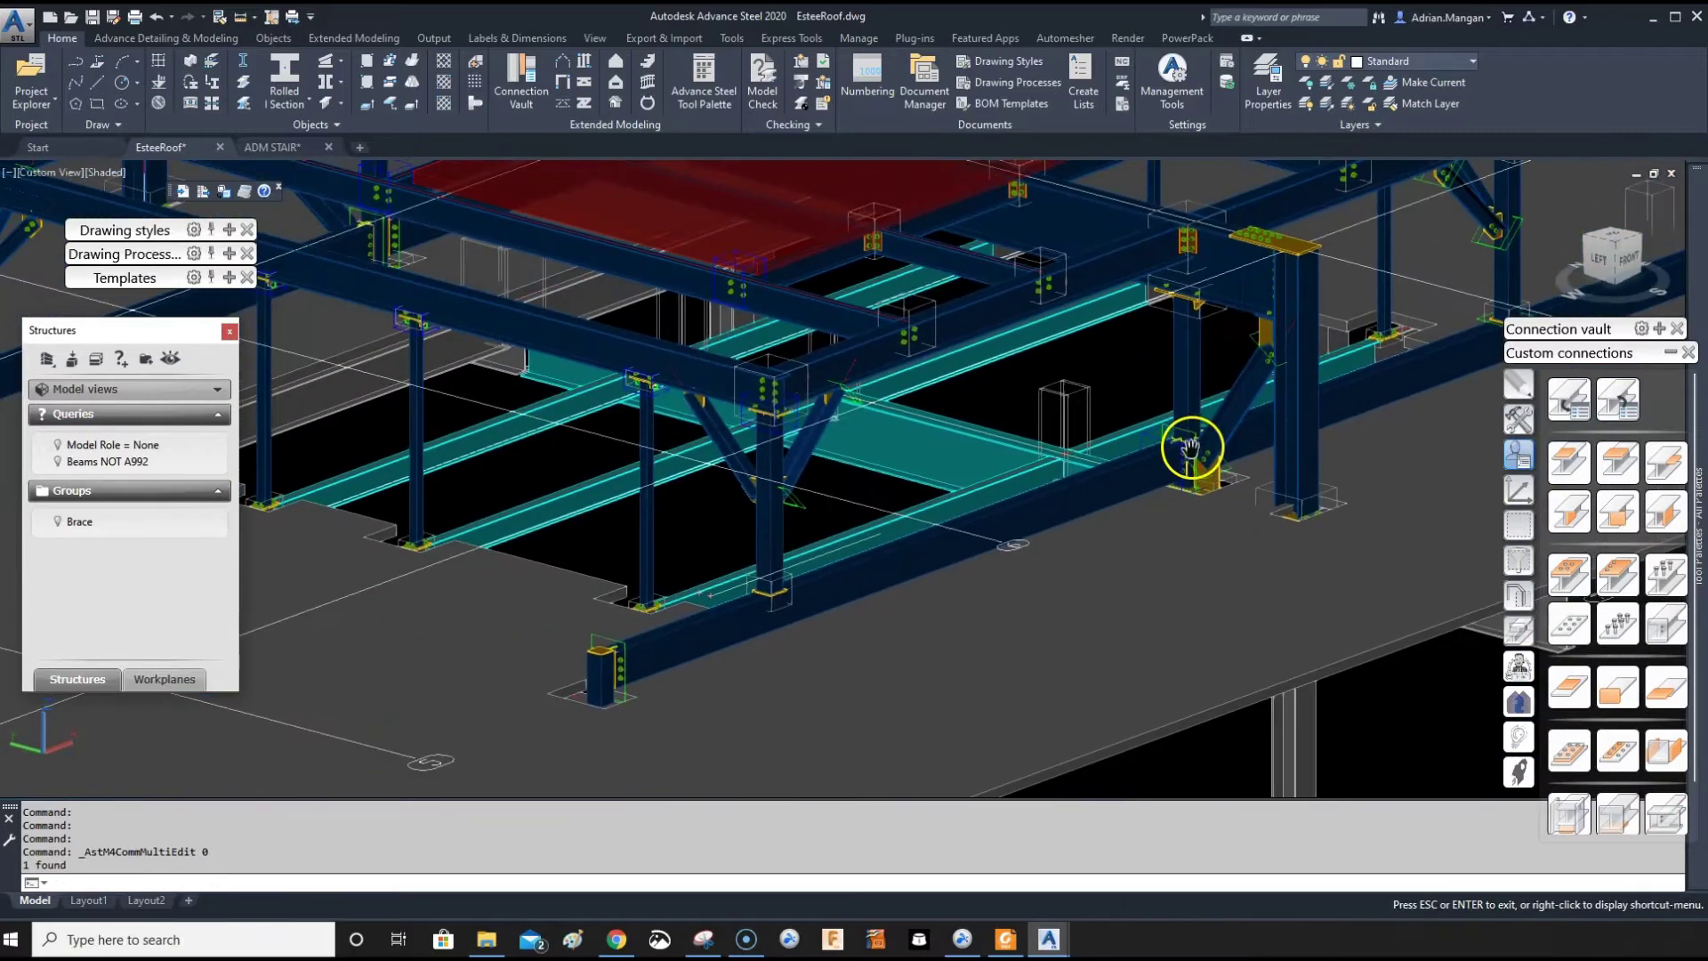
pyautogui.press('Escape')
pyautogui.scroll(-3, 1208, 437)
pyautogui.moveTo(1212, 439); pyautogui.dragTo(1131, 403, button='middle')
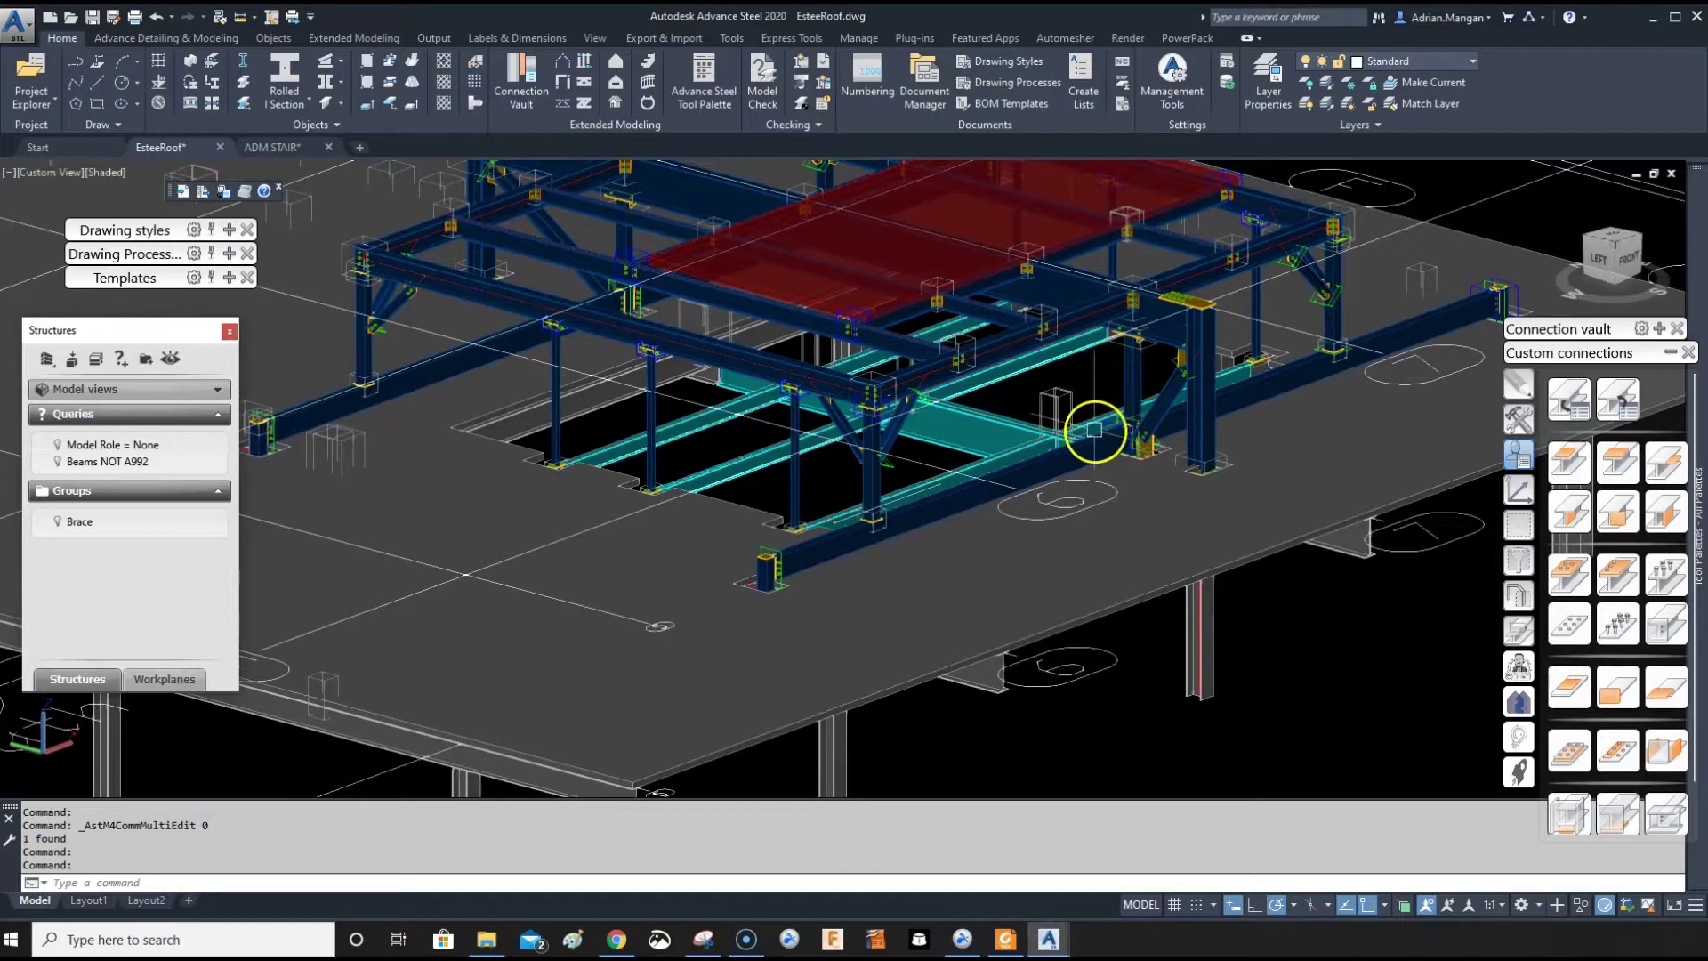
pyautogui.scroll(3, 1096, 427)
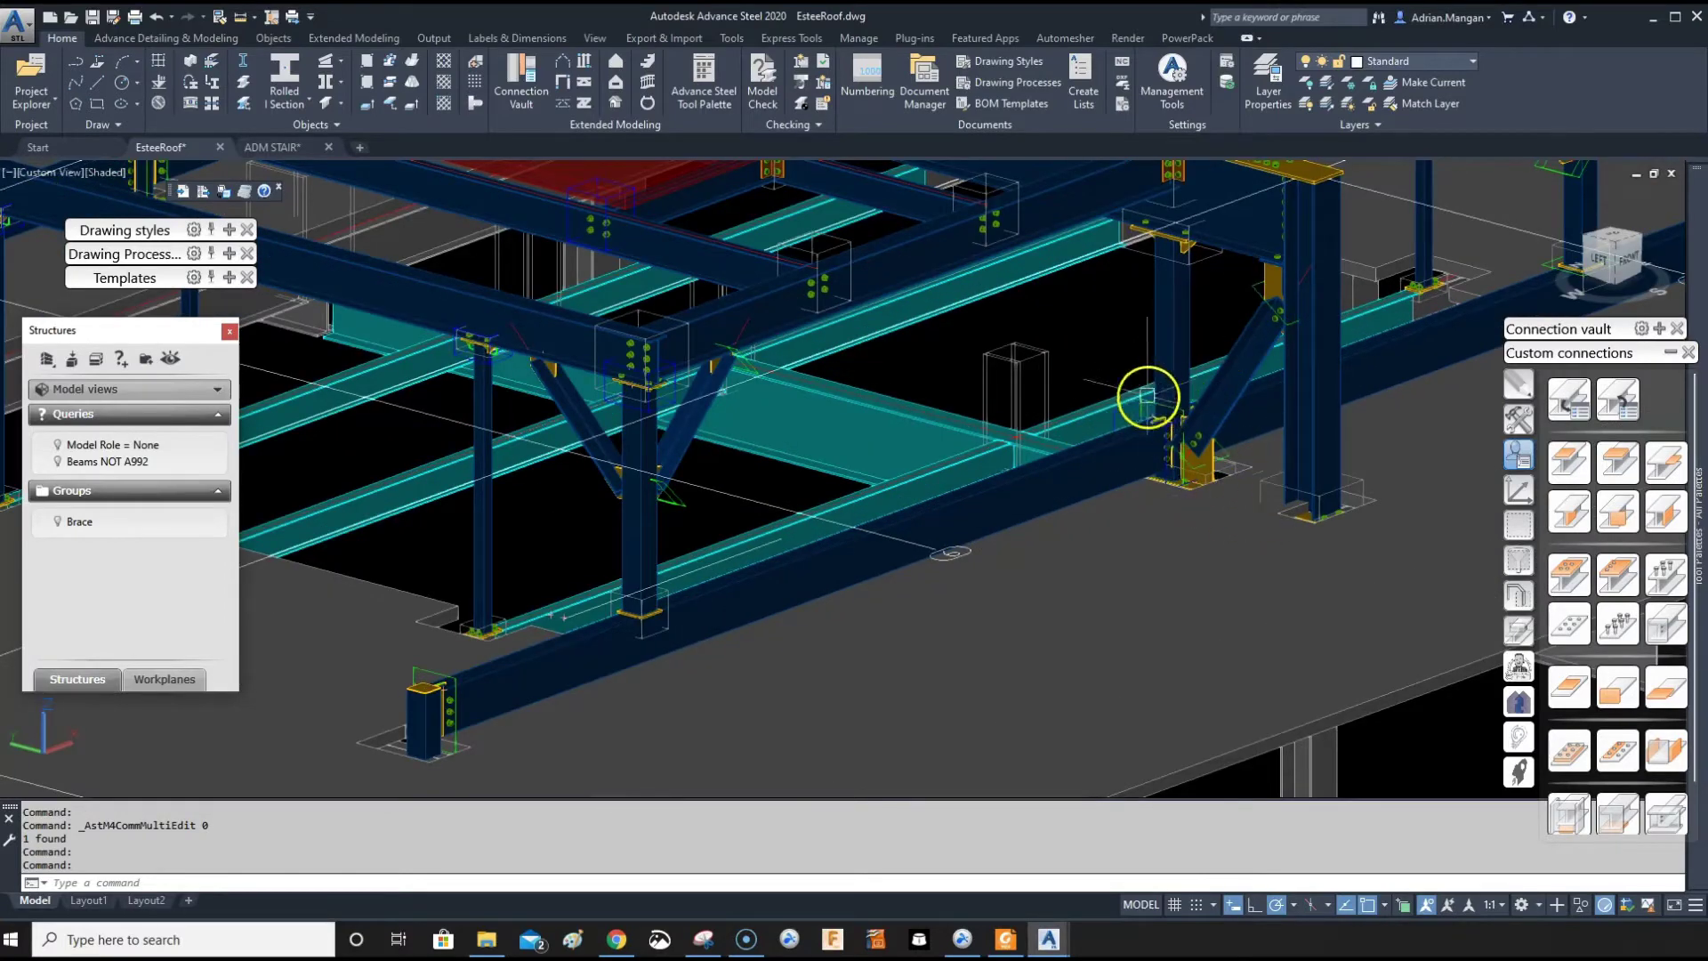
pyautogui.scroll(-5, 1153, 469)
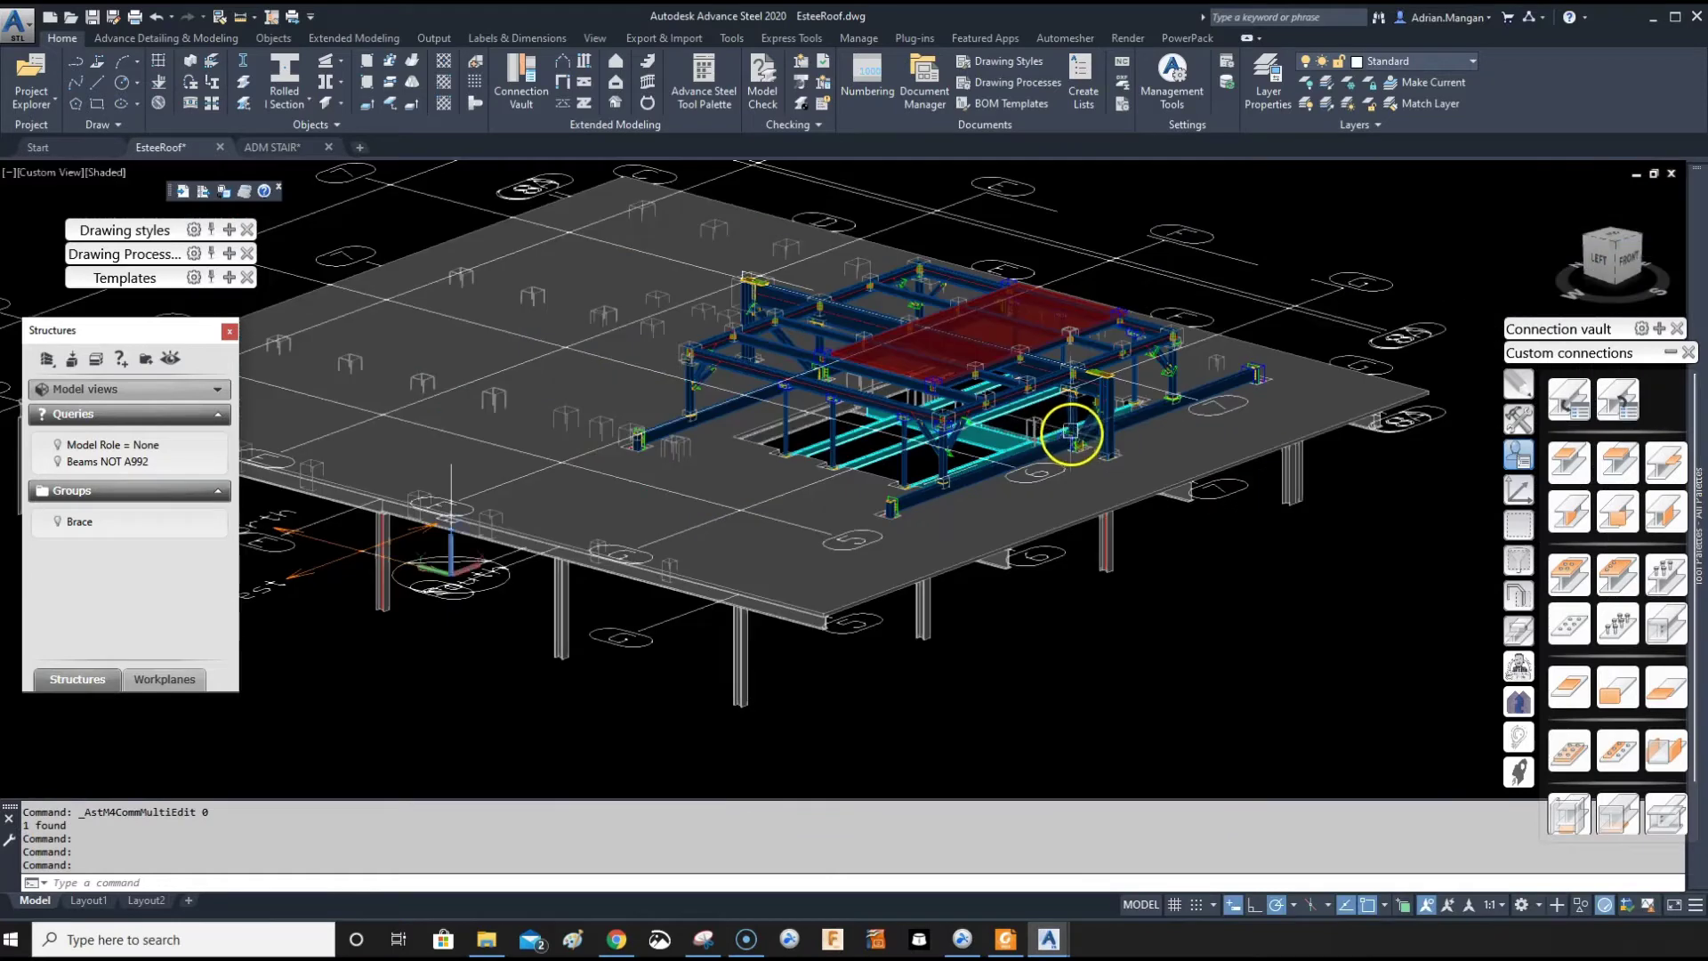
pyautogui.scroll(-6, 1071, 433)
# Window-select the entire model, then zoom in and start a window around the connection
pyautogui.click(509, 233)
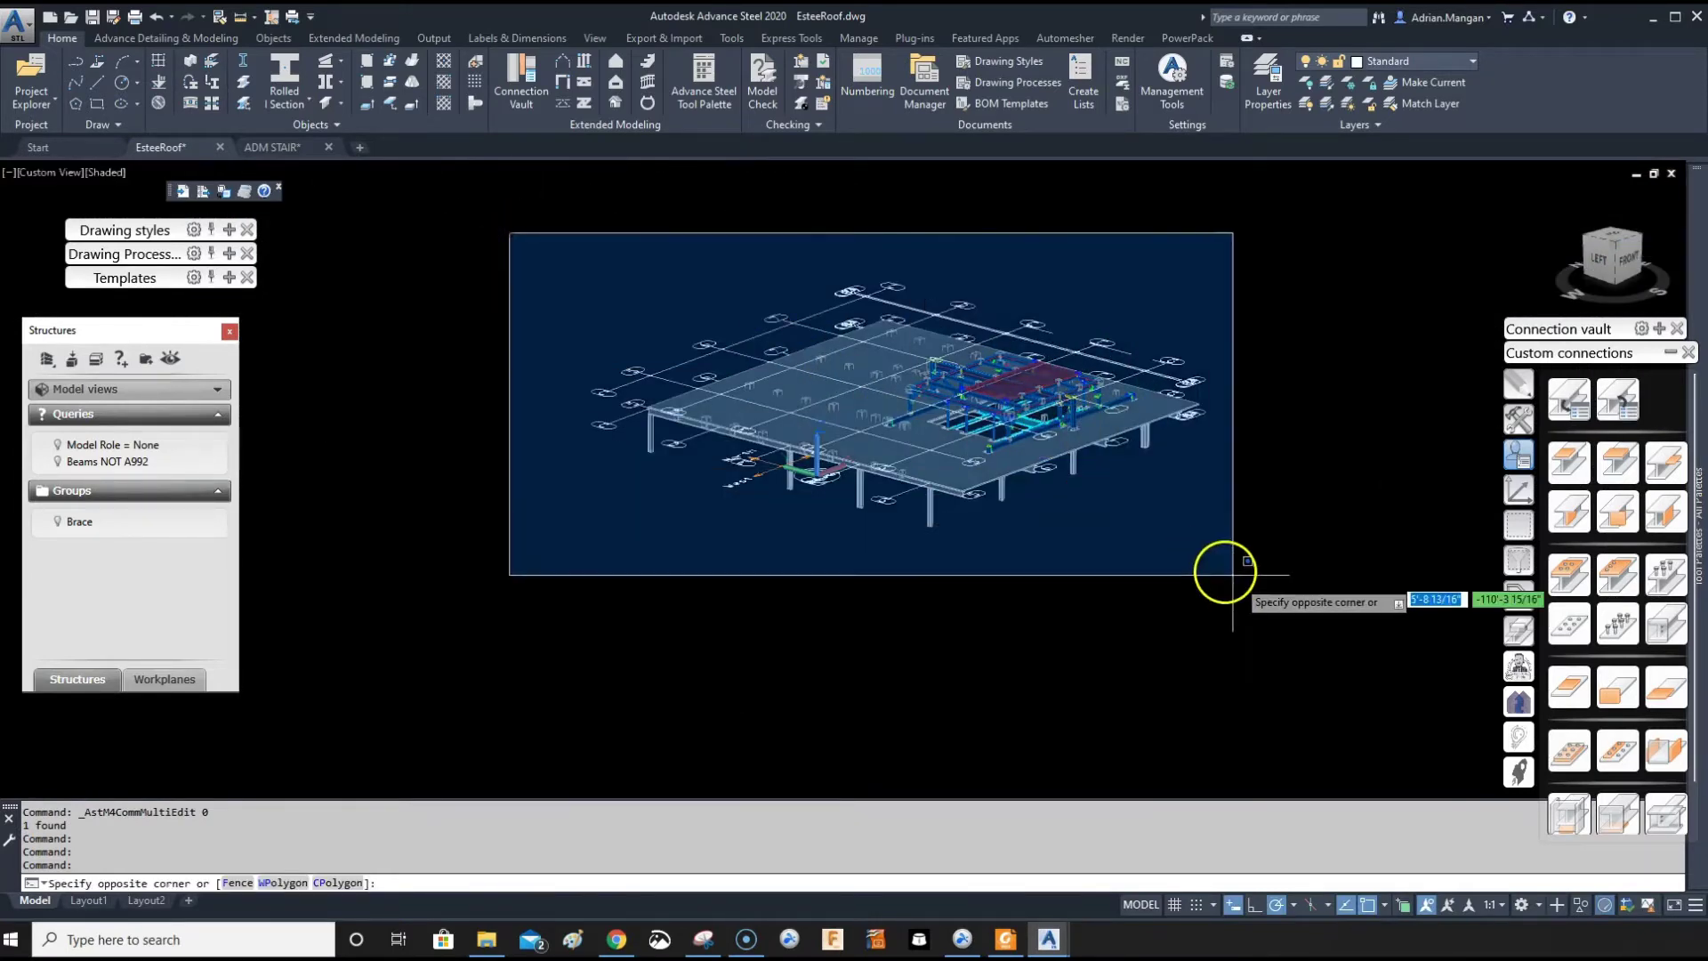
pyautogui.click(1299, 616)
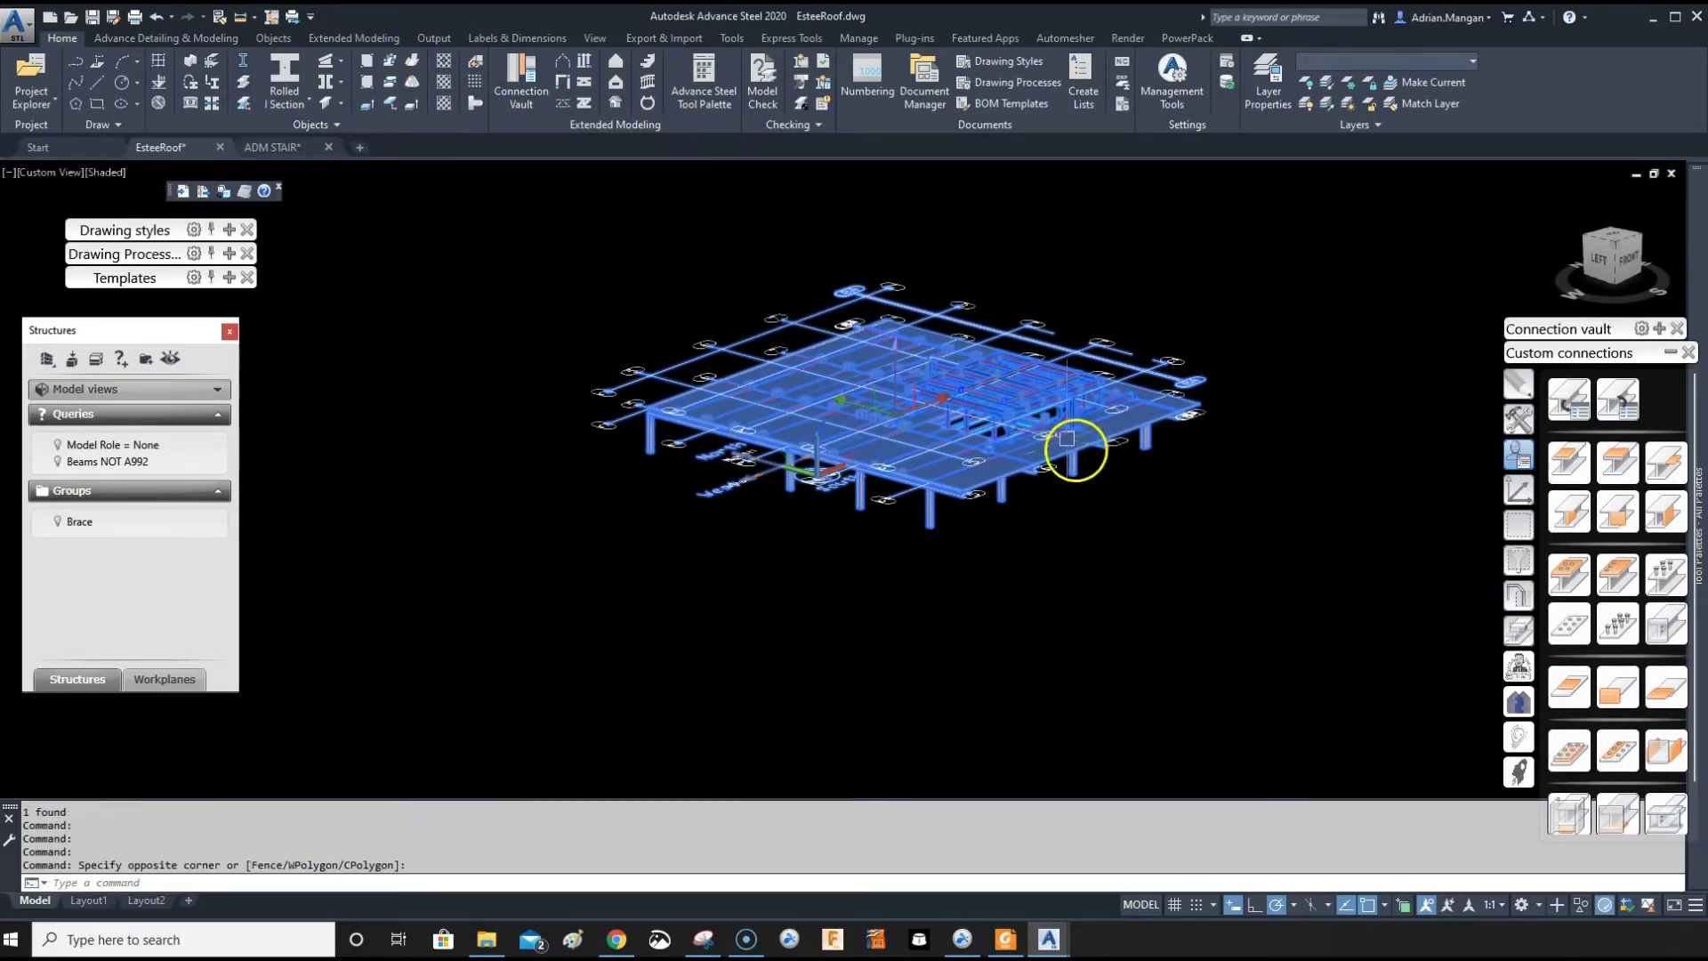
pyautogui.scroll(10, 1050, 427)
pyautogui.scroll(2, 1157, 418)
pyautogui.moveTo(1231, 408); pyautogui.dragTo(972, 392, button='middle')
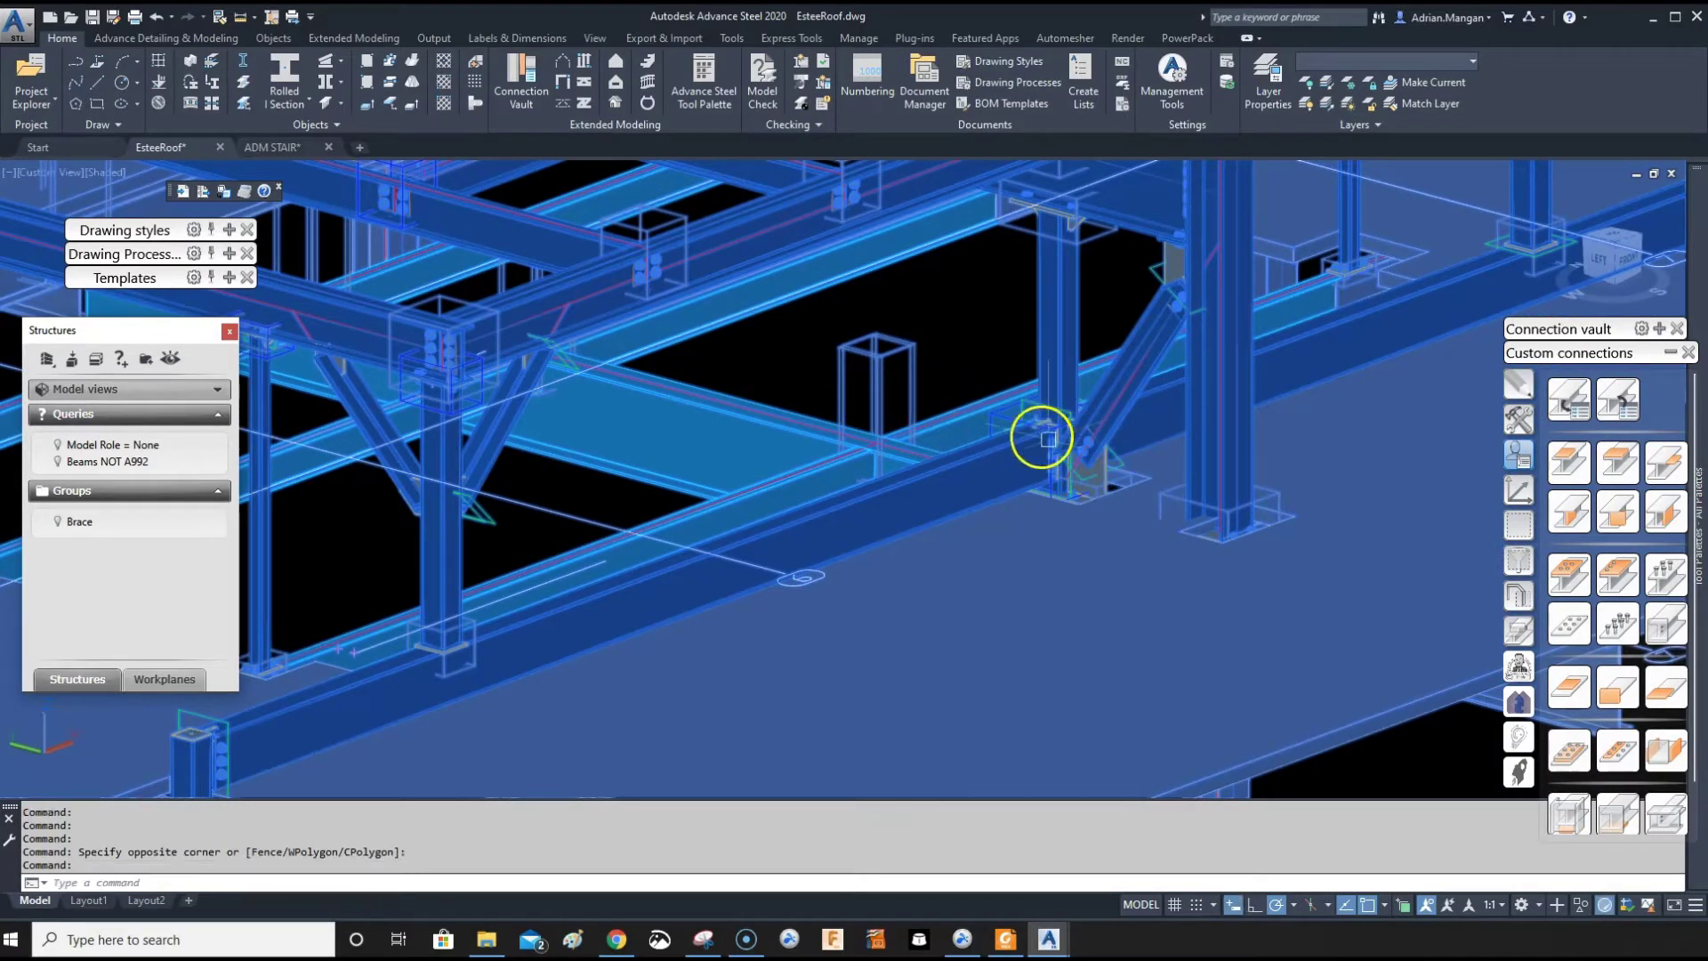
pyautogui.click(1123, 322)
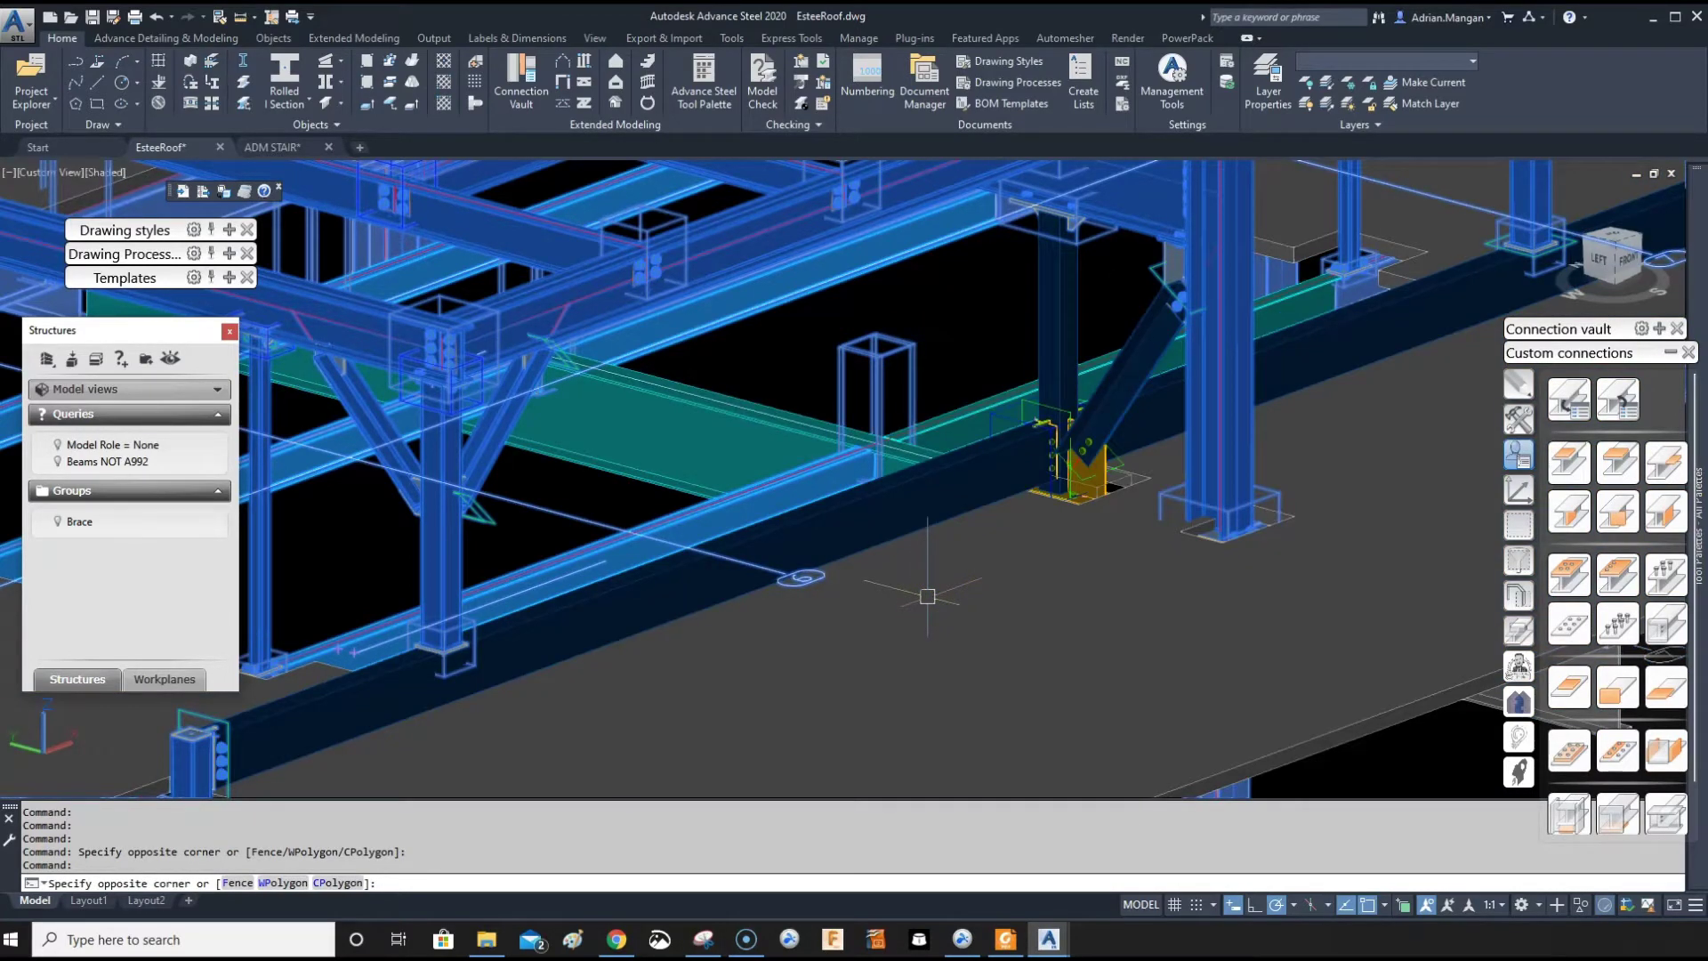
# Exclude the connection from the selection, erase everything else, then erase the concrete slab
pyautogui.click(1003, 571)
pyautogui.press('Delete')
pyautogui.click(1137, 583)
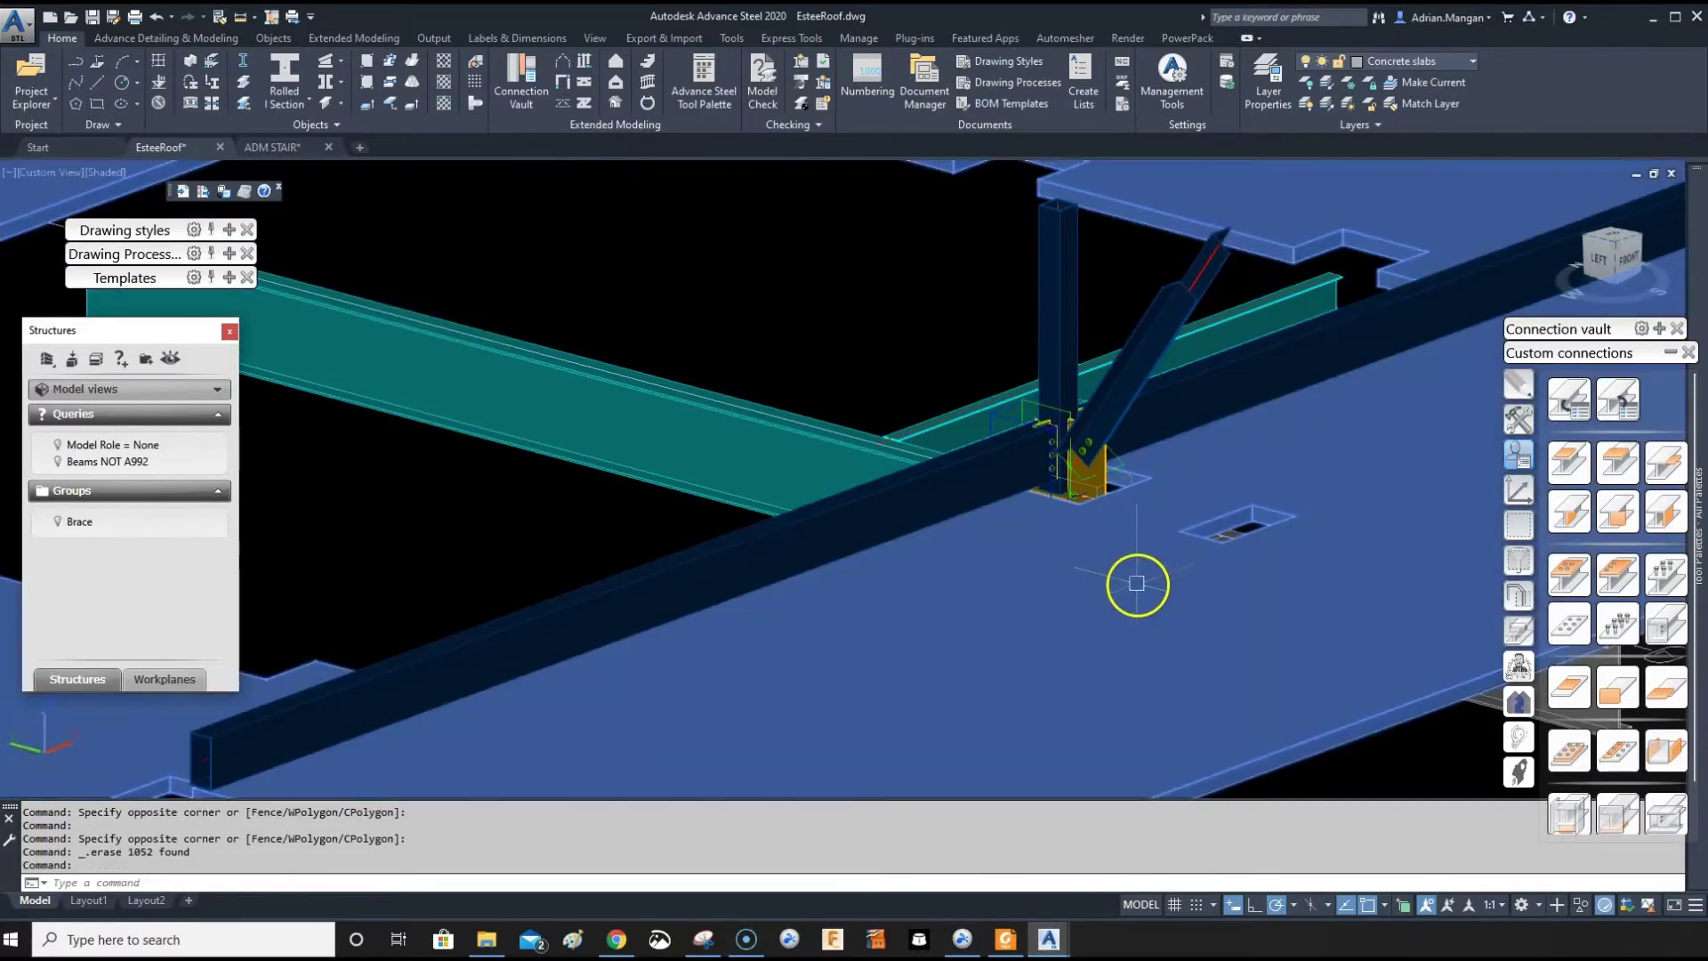
pyautogui.press('Delete')
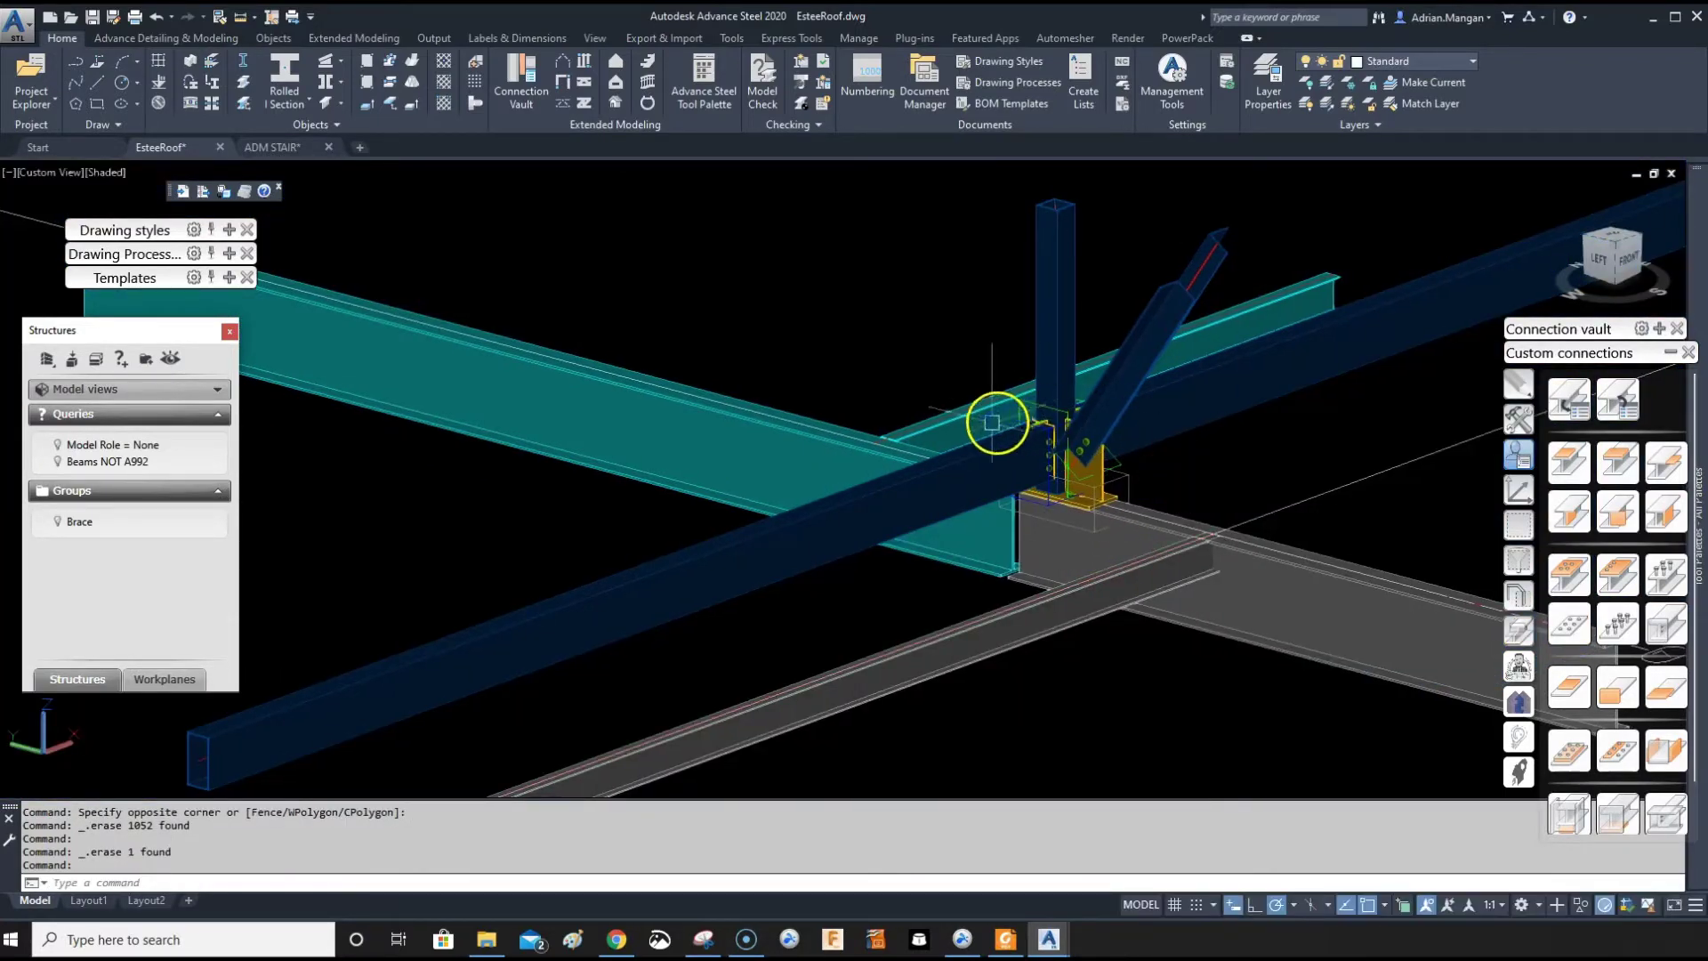
# Erase the five leftover beams and the two grid lines
pyautogui.click(908, 418)
pyautogui.click(1243, 397)
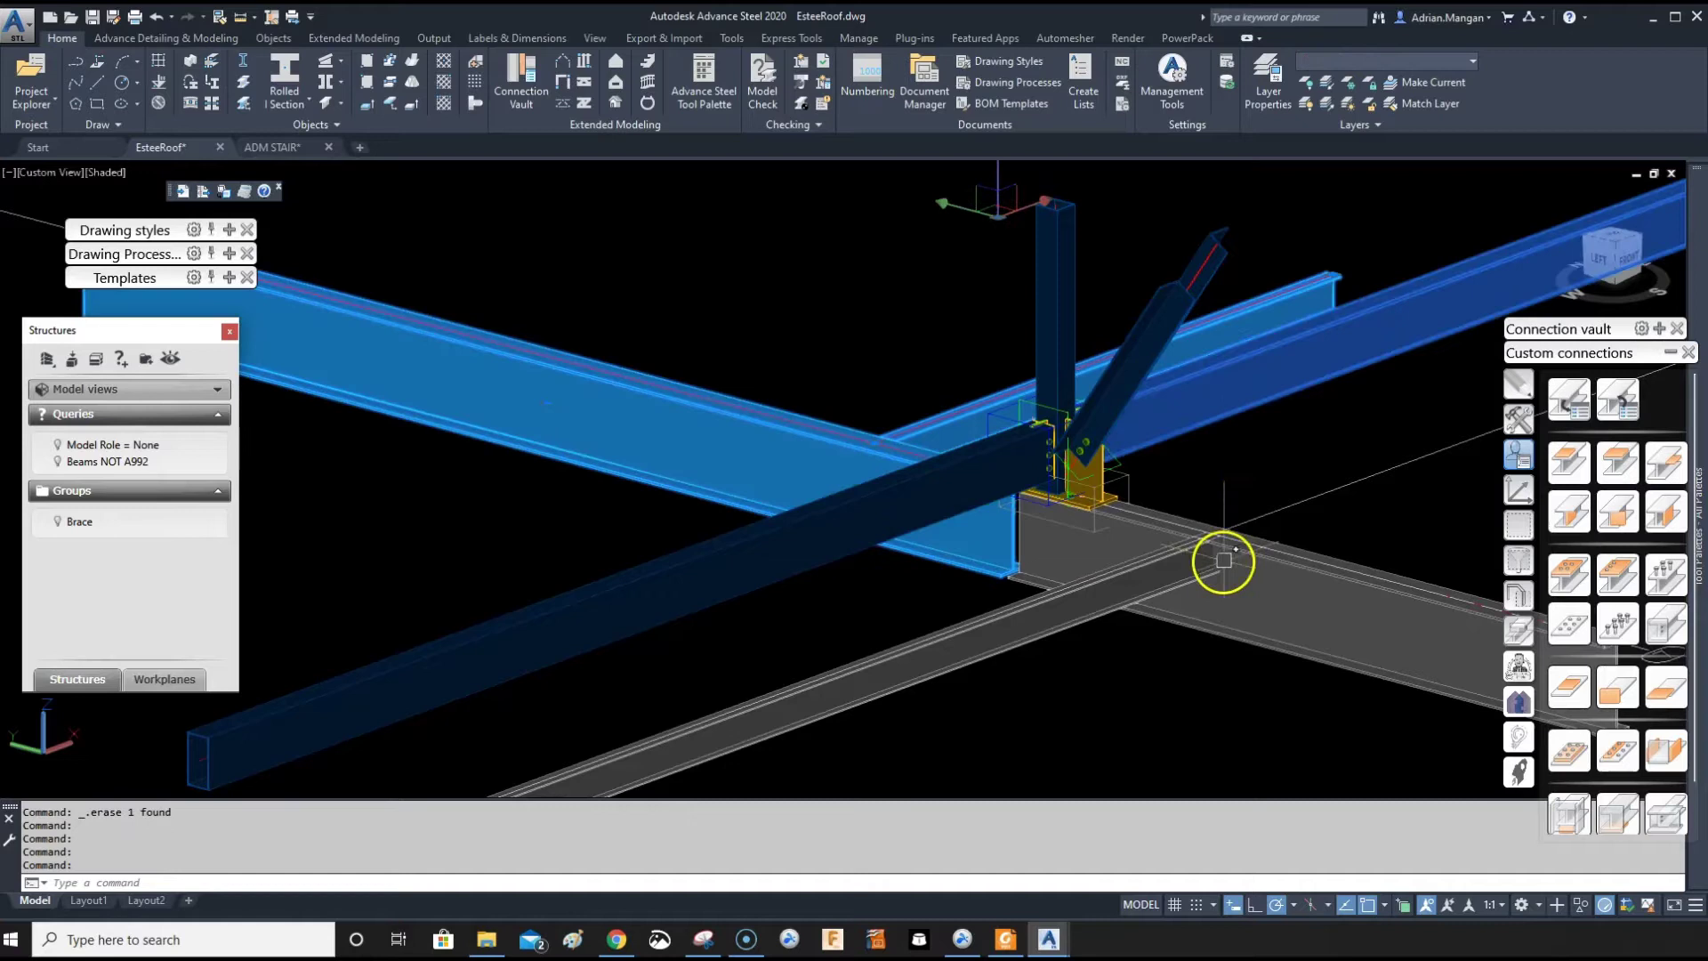
pyautogui.click(1220, 564)
pyautogui.click(1137, 591)
pyautogui.press('Delete')
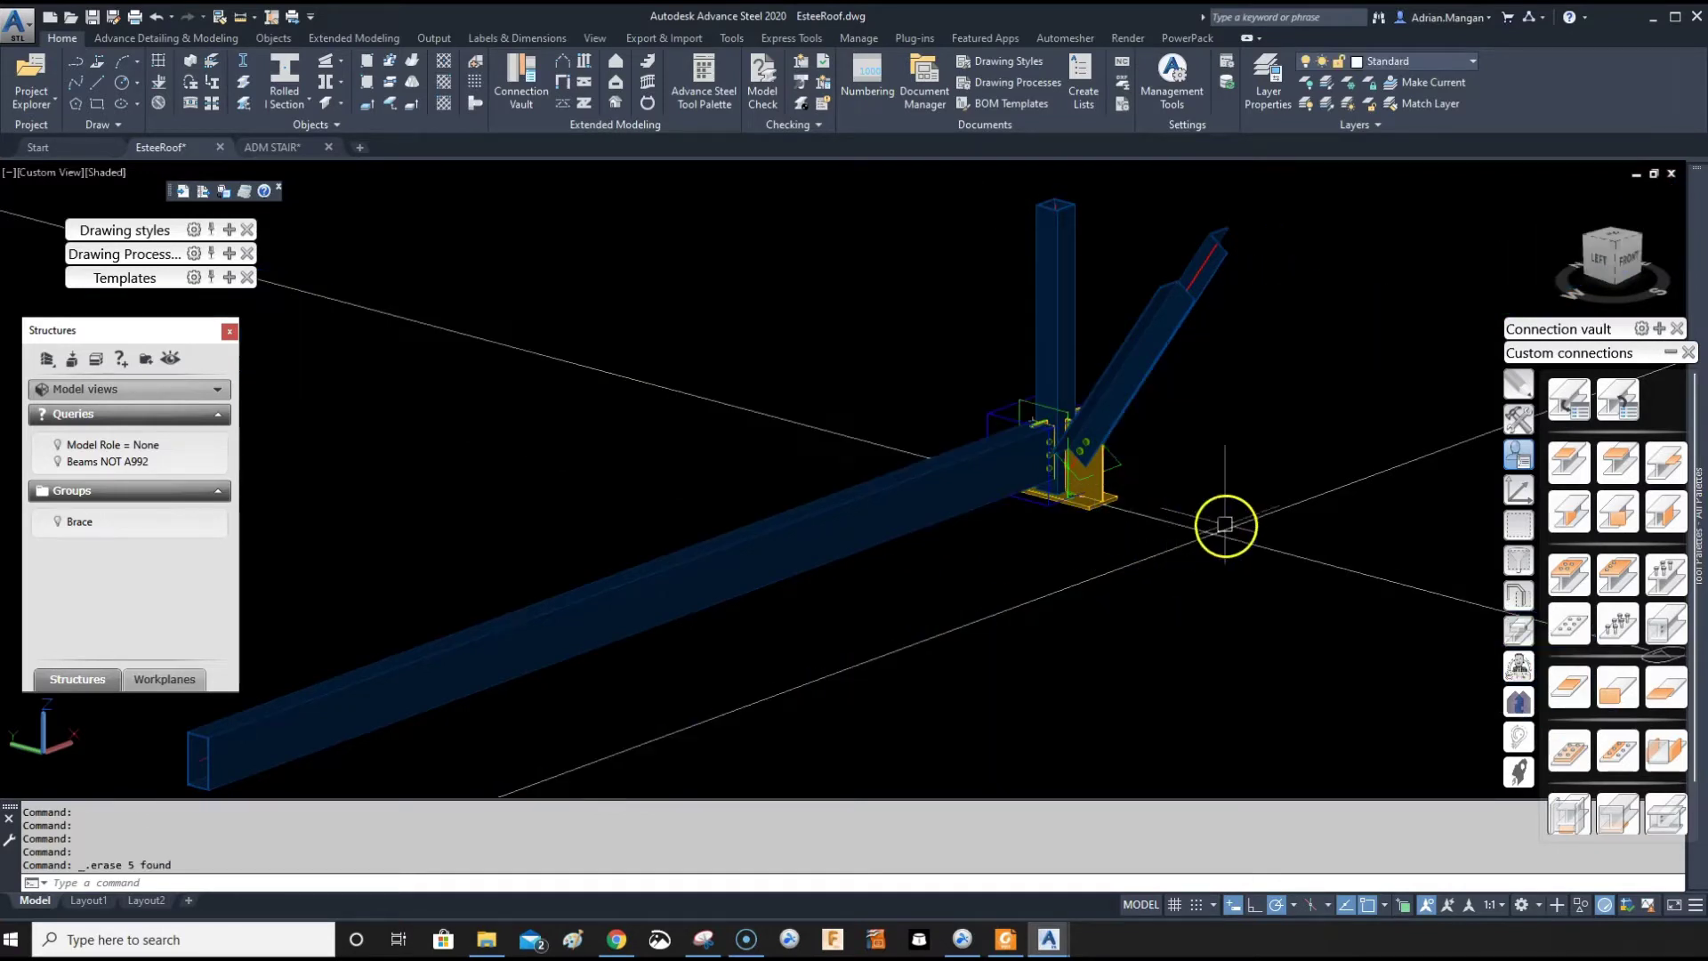
pyautogui.click(1238, 532)
pyautogui.press('Delete')
# Erase the diagonal brace and the base plate with its anchor bolts
pyautogui.scroll(-5, 1290, 527)
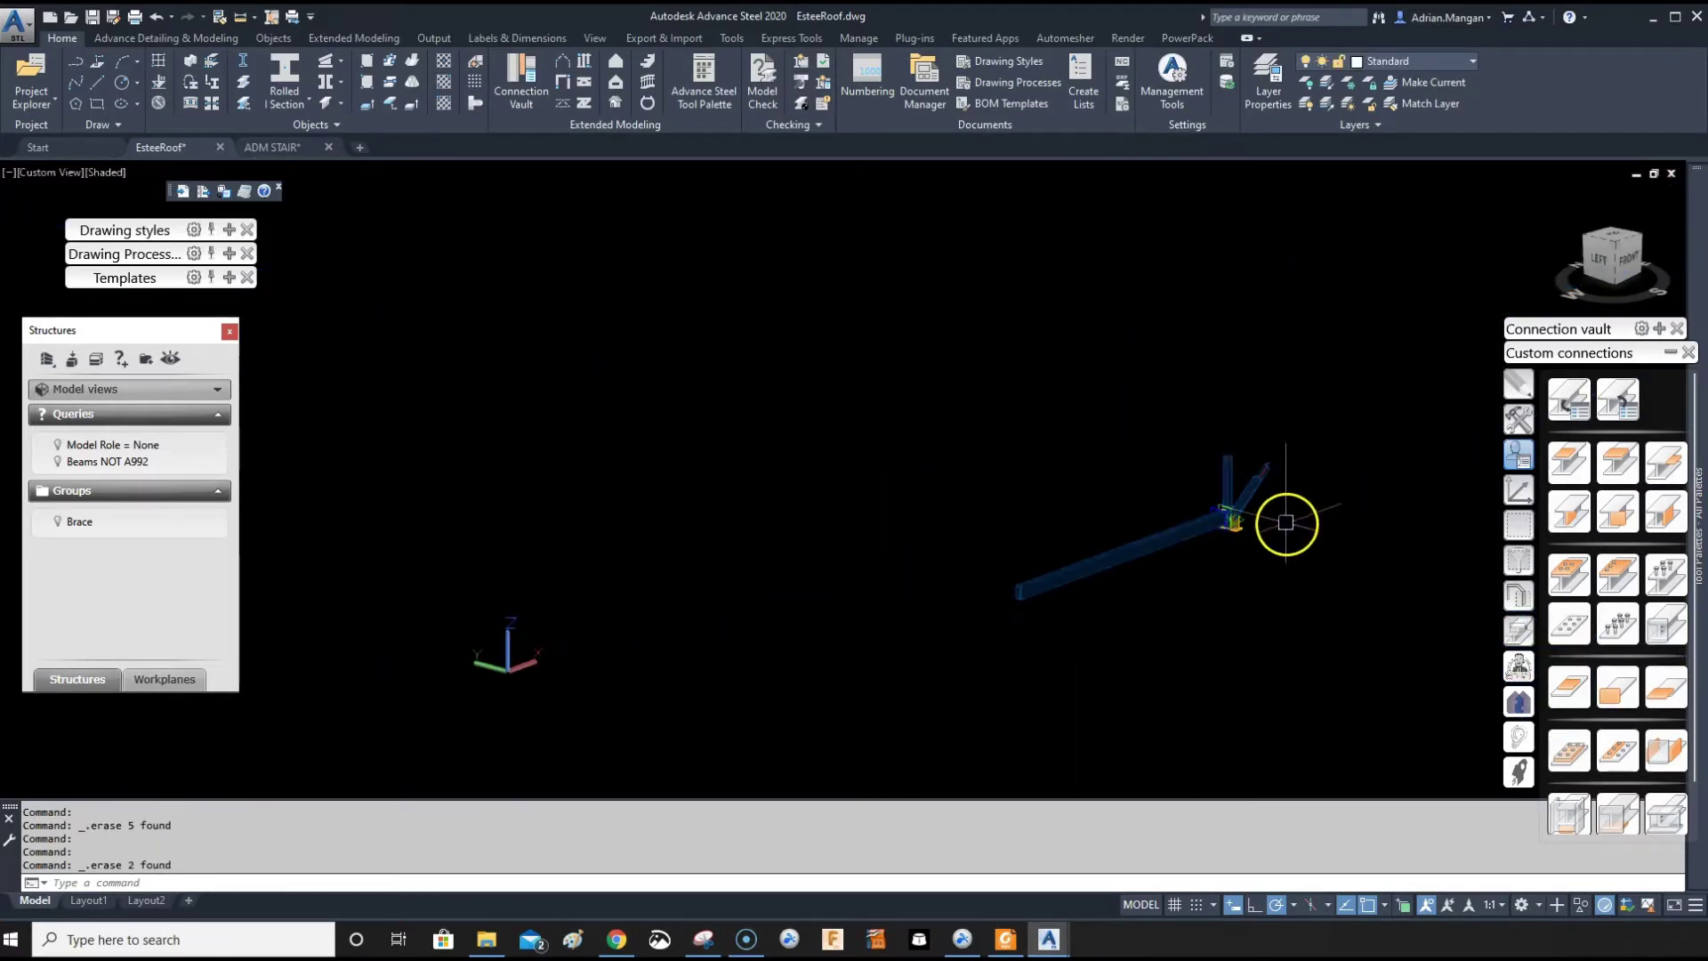
pyautogui.moveTo(1290, 523); pyautogui.dragTo(1147, 503, button='middle')
pyautogui.scroll(2, 1155, 473)
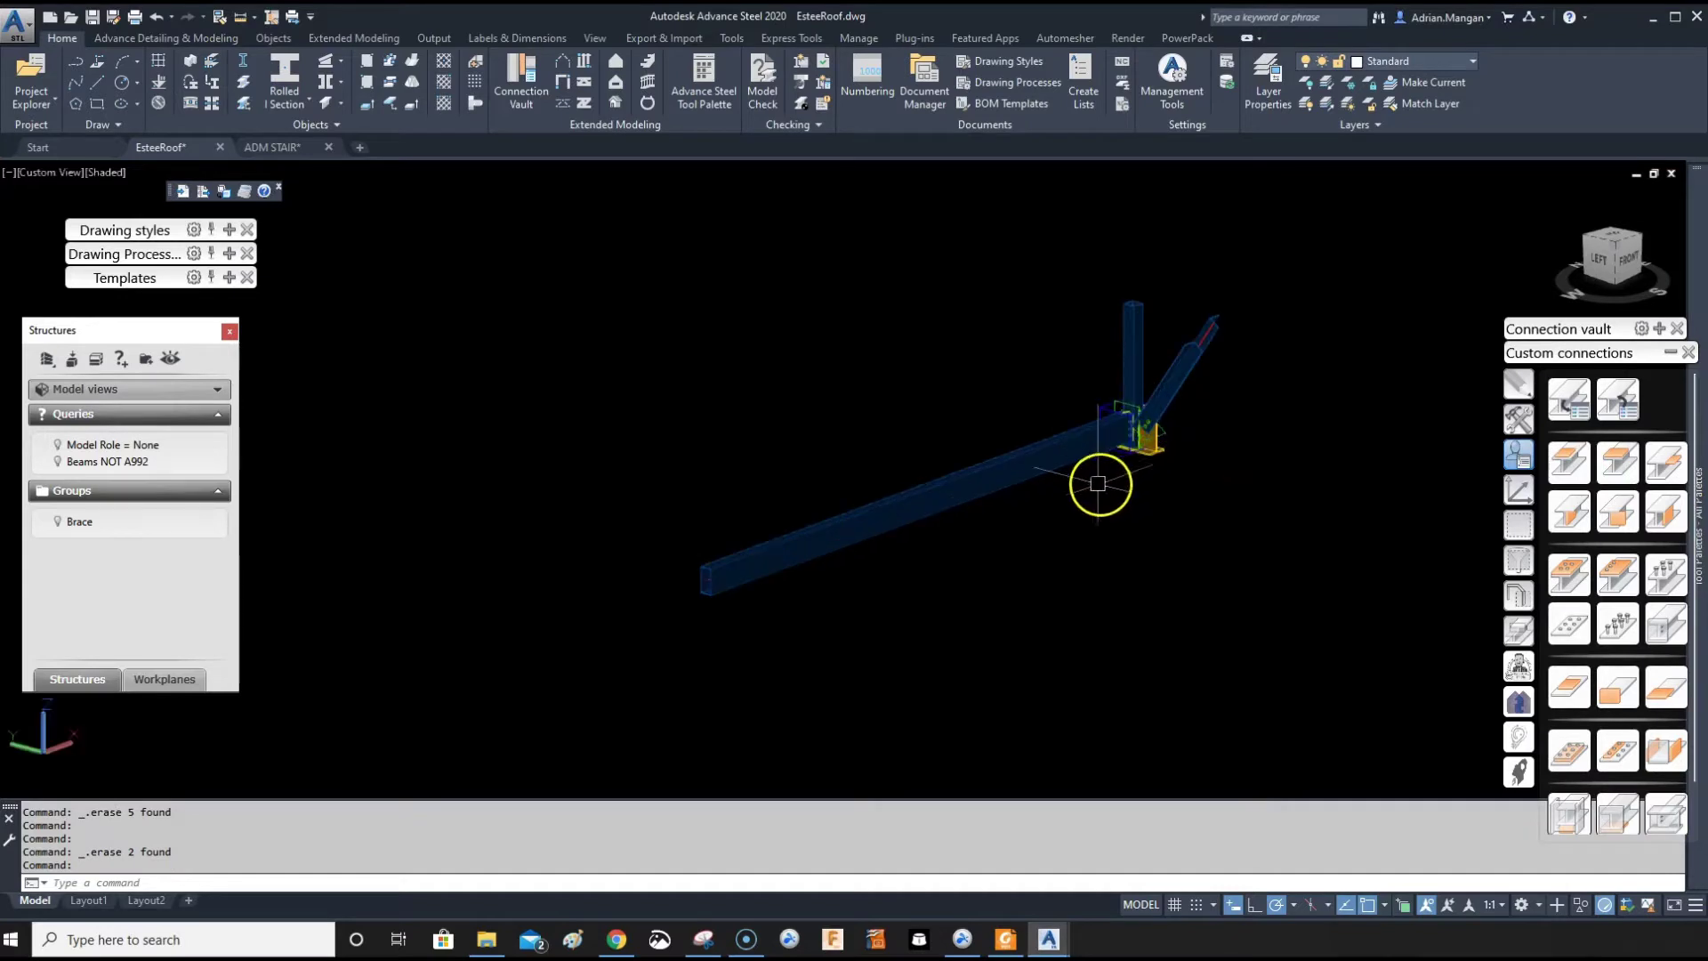
pyautogui.scroll(3, 1152, 351)
pyautogui.scroll(1, 1150, 365)
pyautogui.scroll(3, 1144, 427)
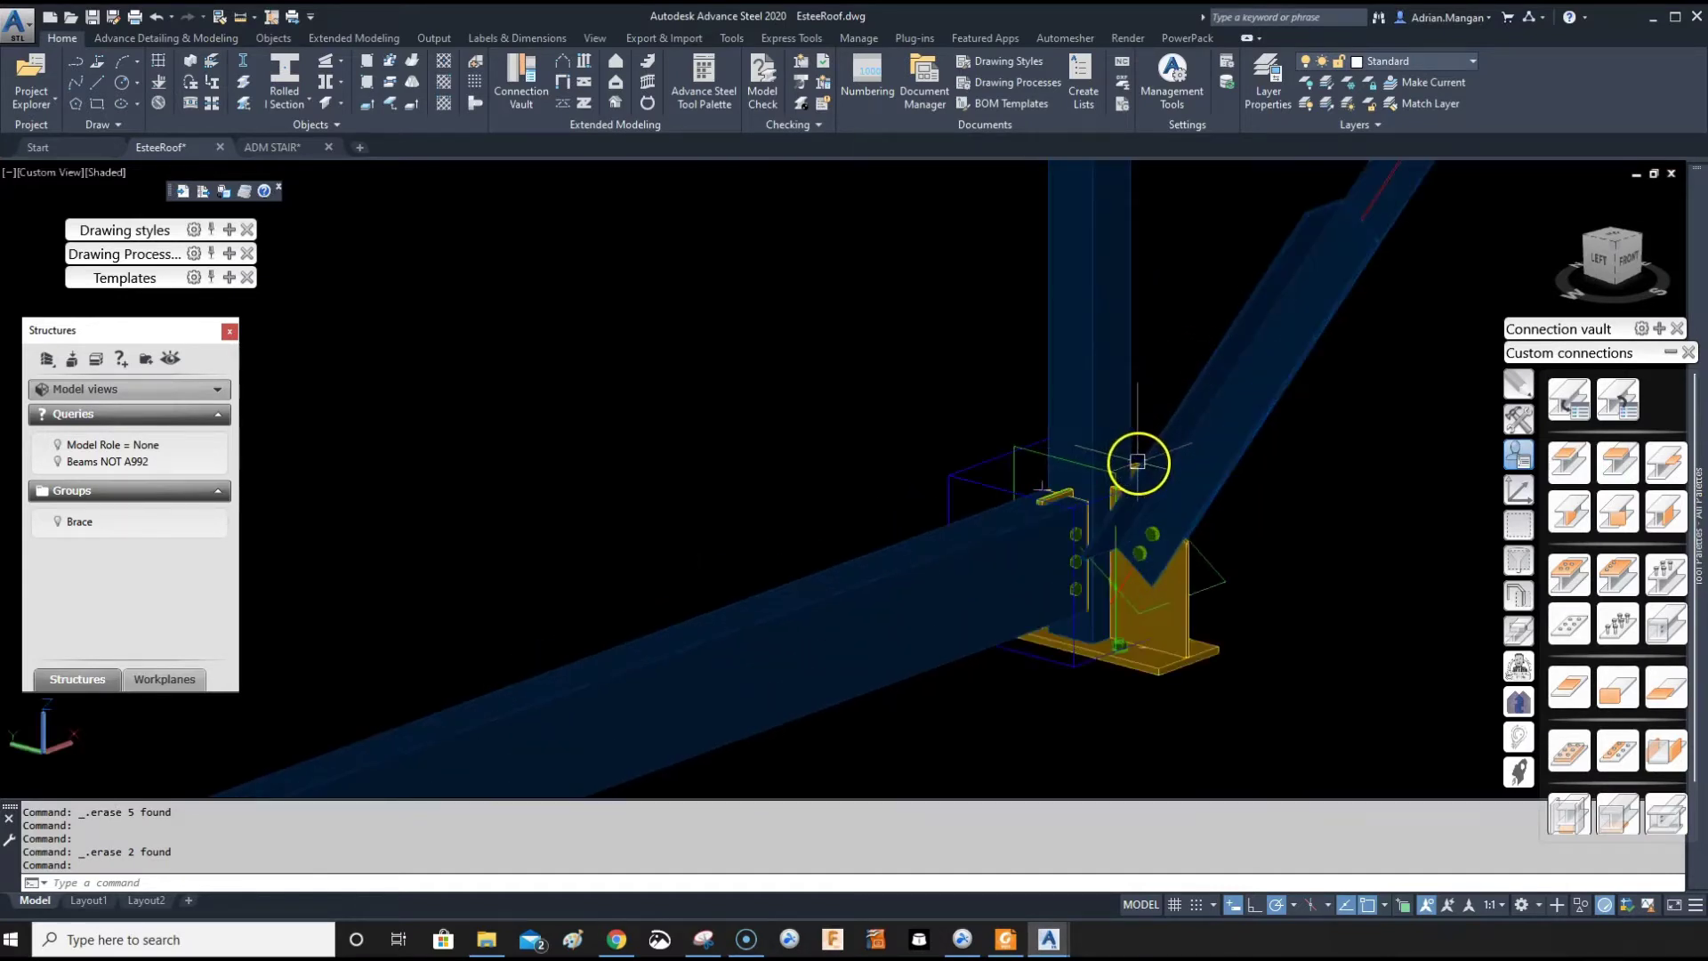
pyautogui.click(1153, 533)
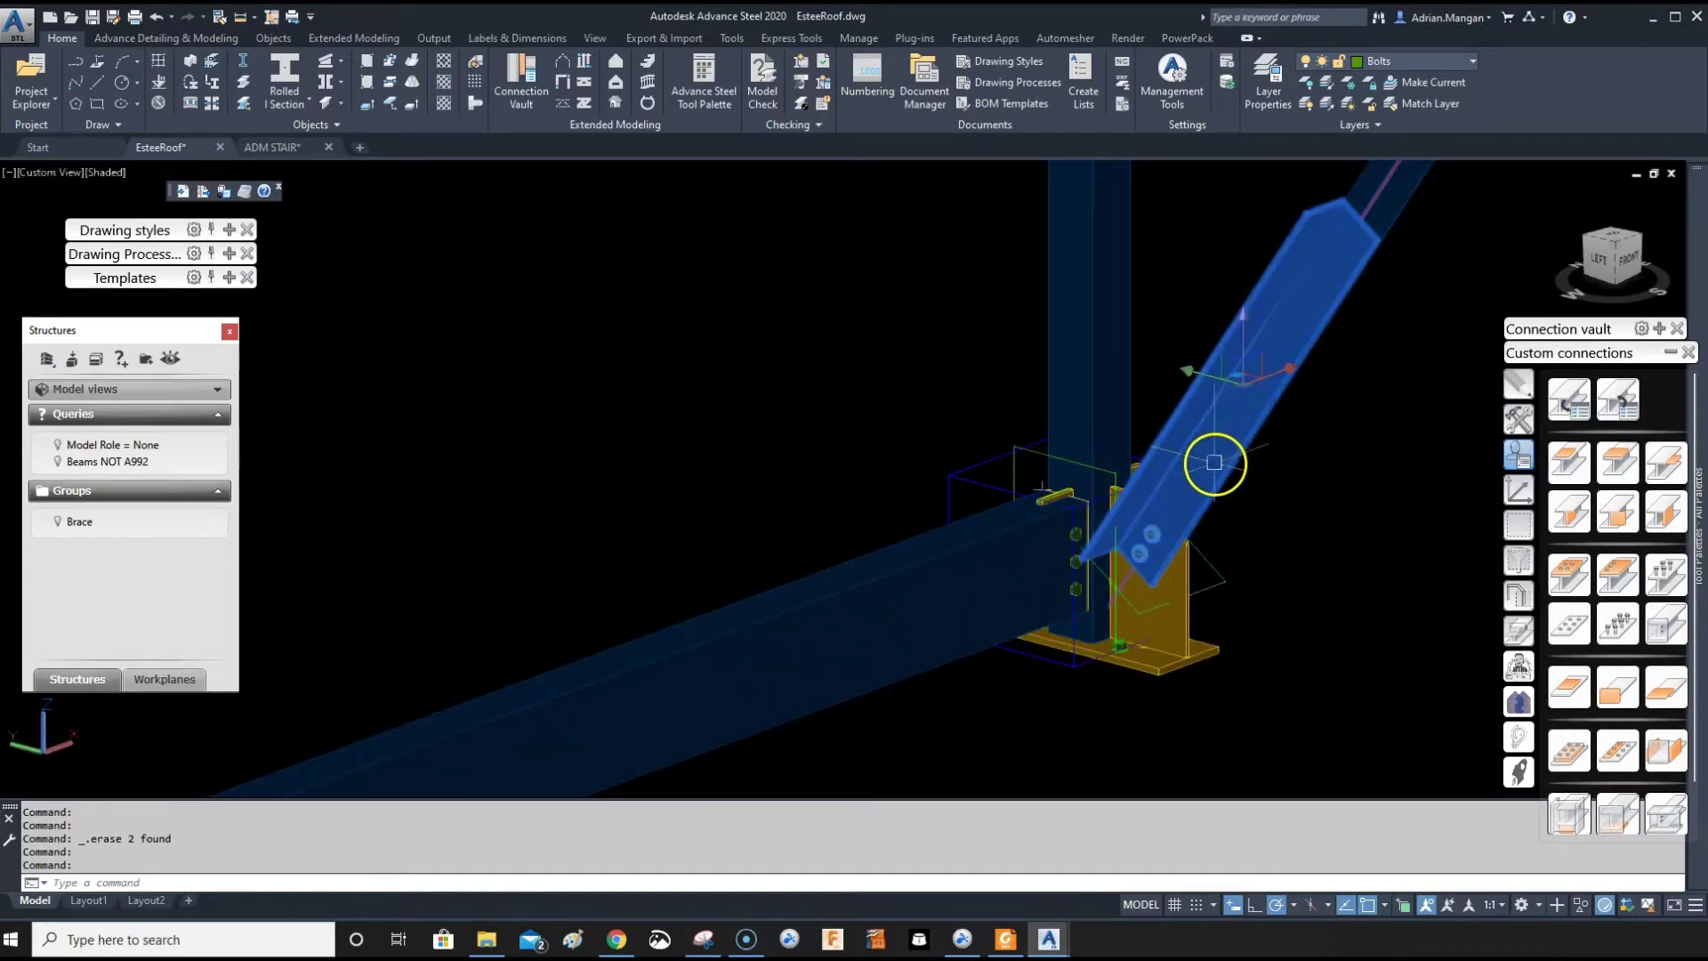
pyautogui.press('Delete')
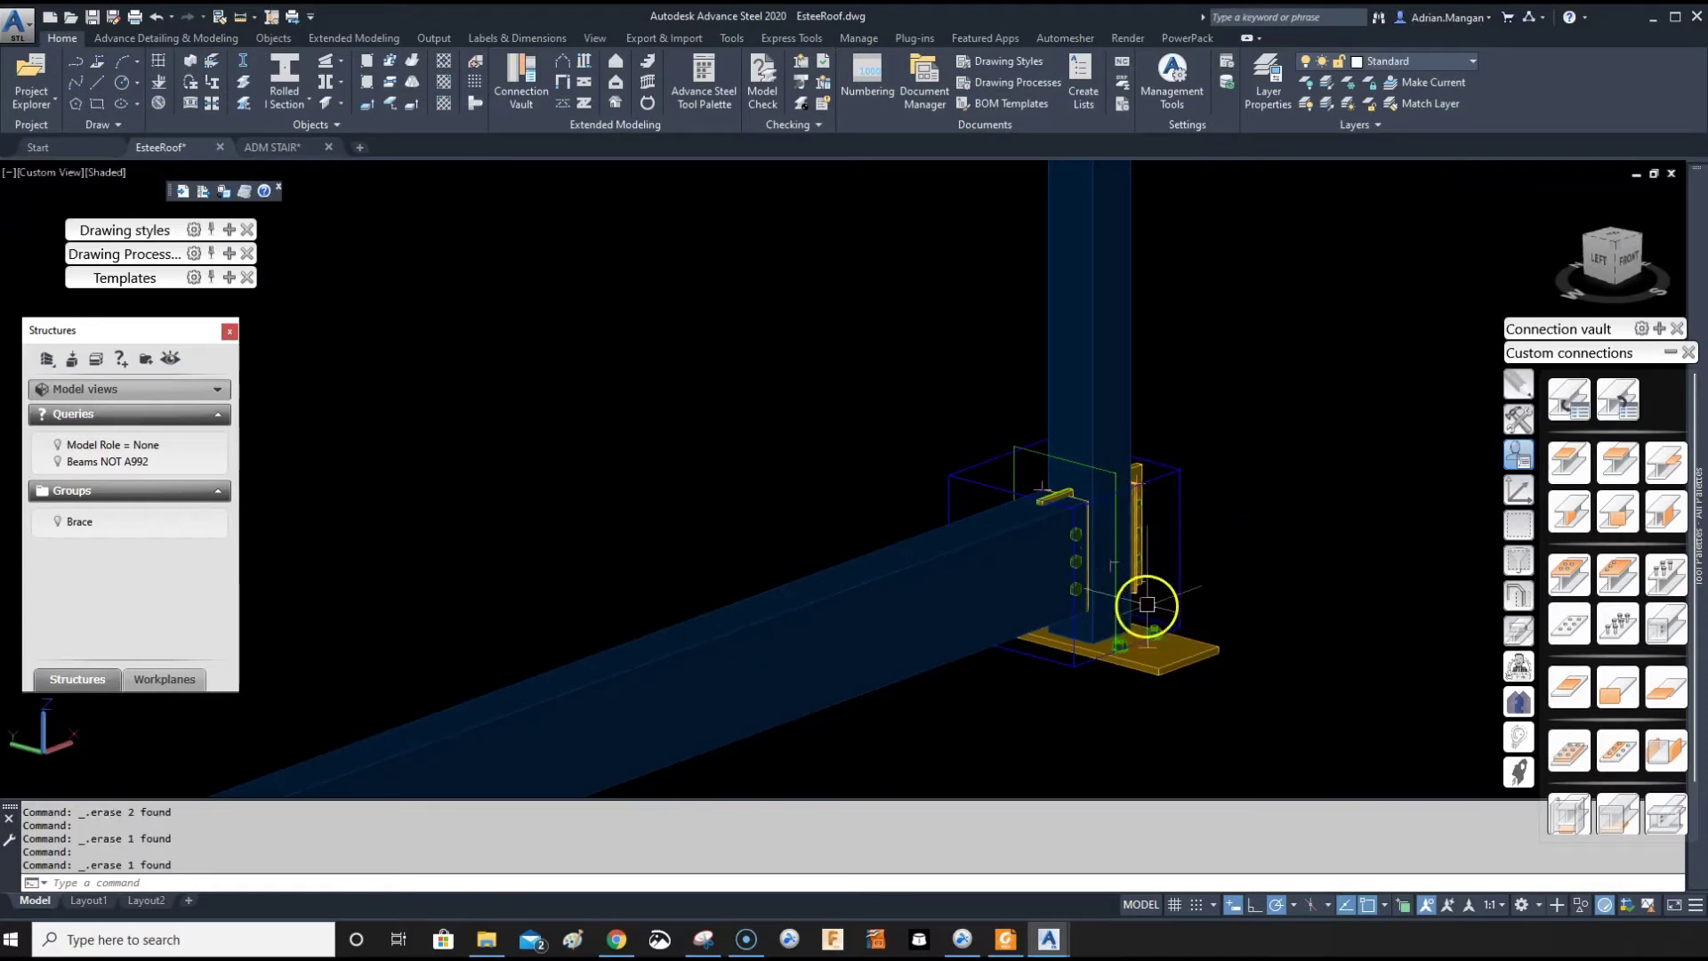
pyautogui.scroll(3, 1149, 602)
pyautogui.press('Delete')
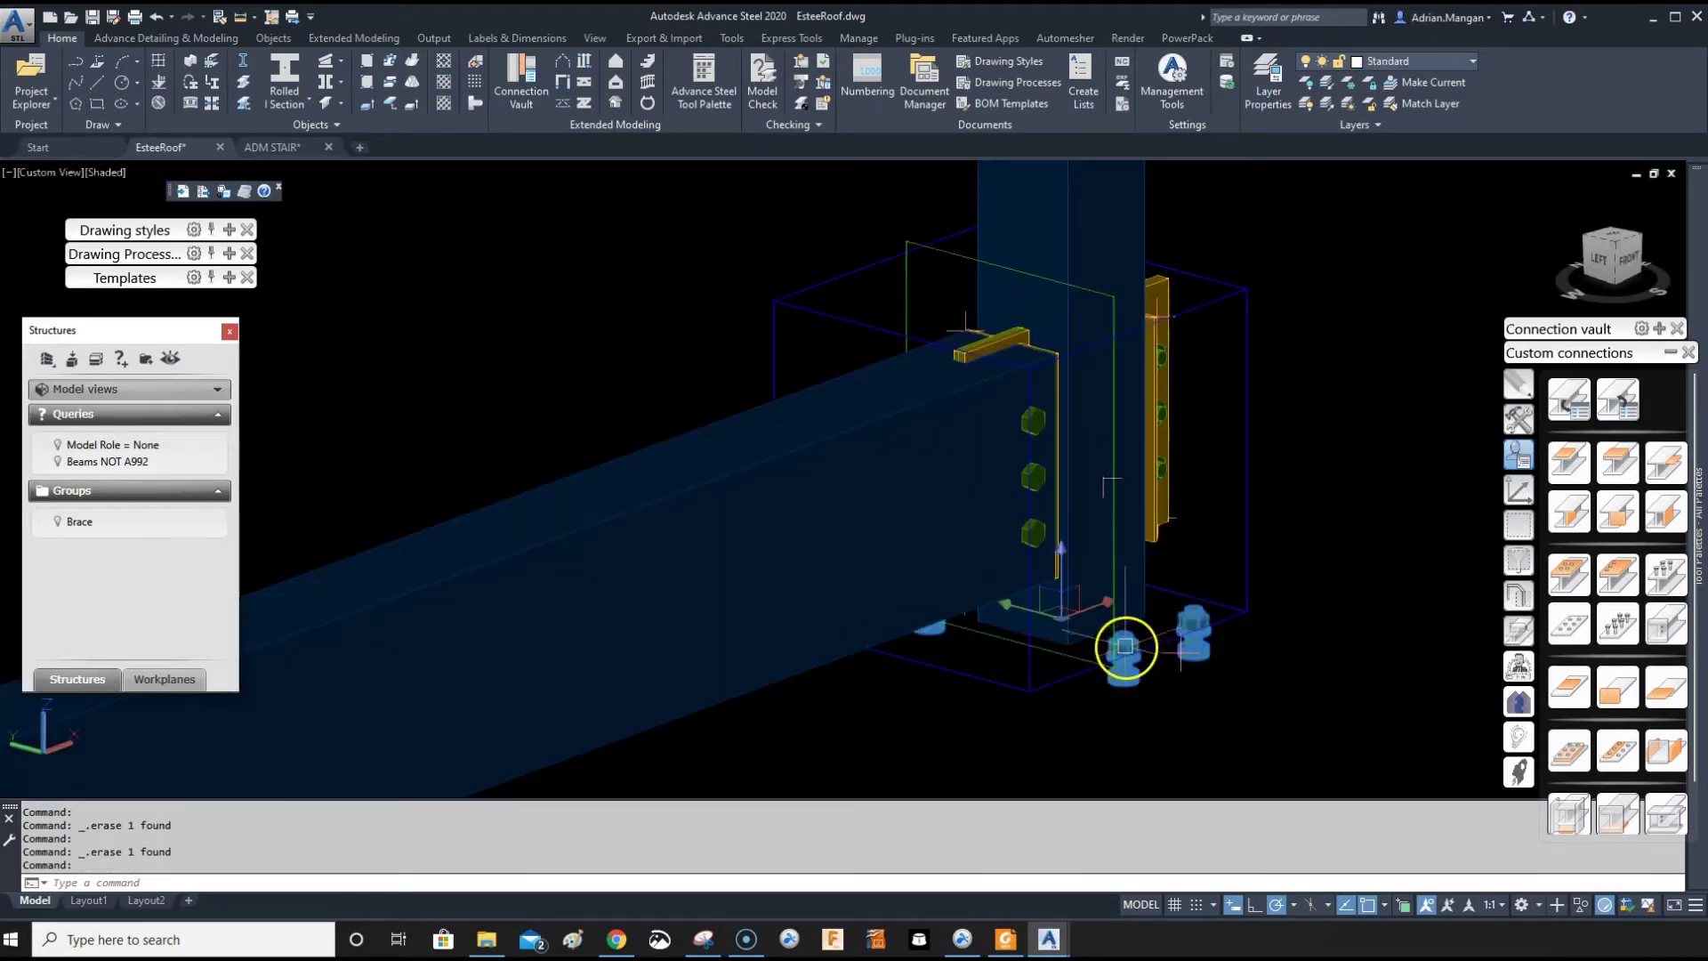
pyautogui.click(1165, 325)
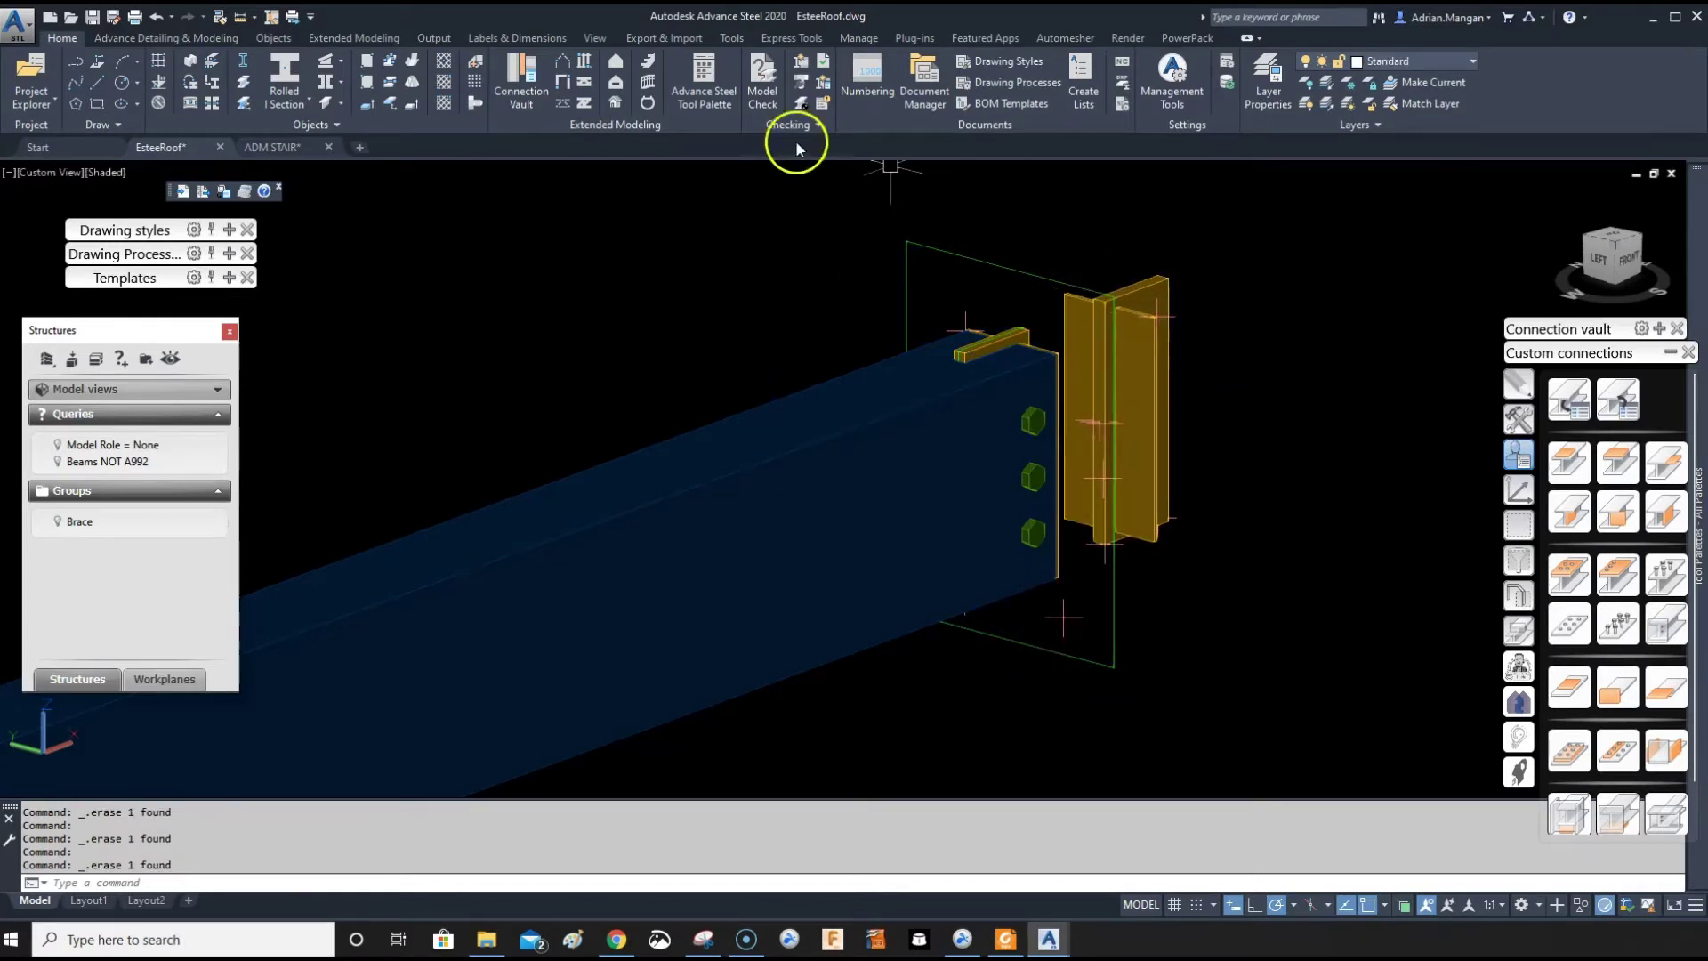
# Undo the last erase, then delete the vertical plate and extra parts on the post
pyautogui.click(153, 19)
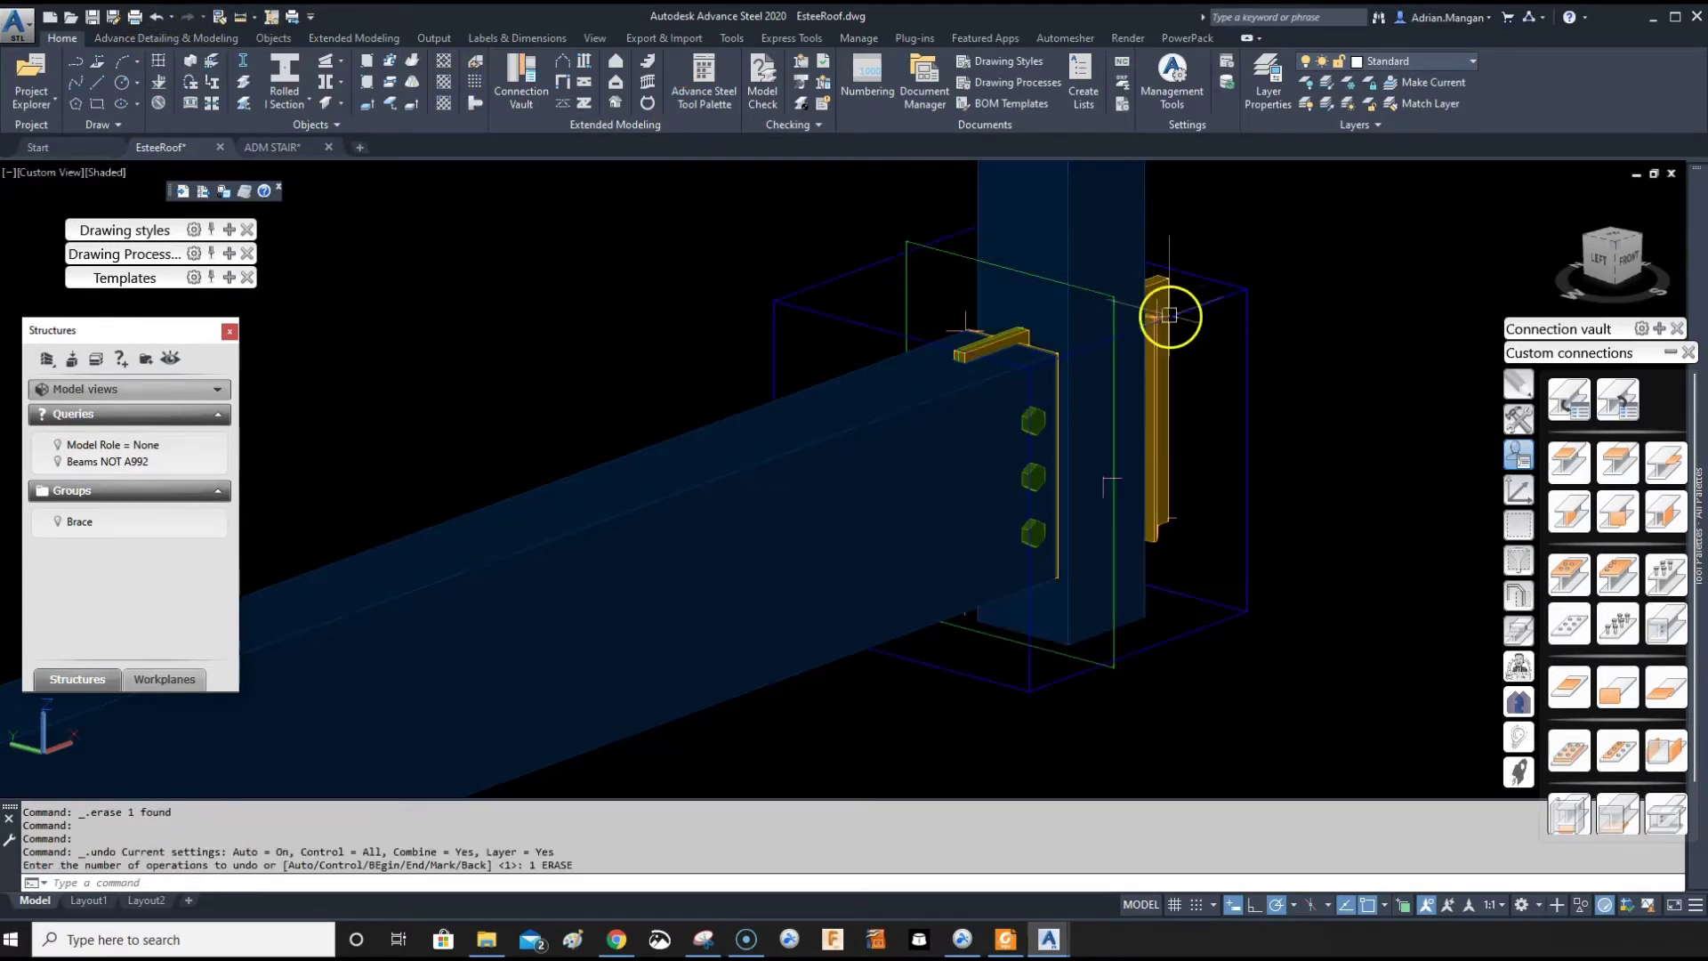
pyautogui.scroll(3, 1161, 316)
pyautogui.click(1155, 302)
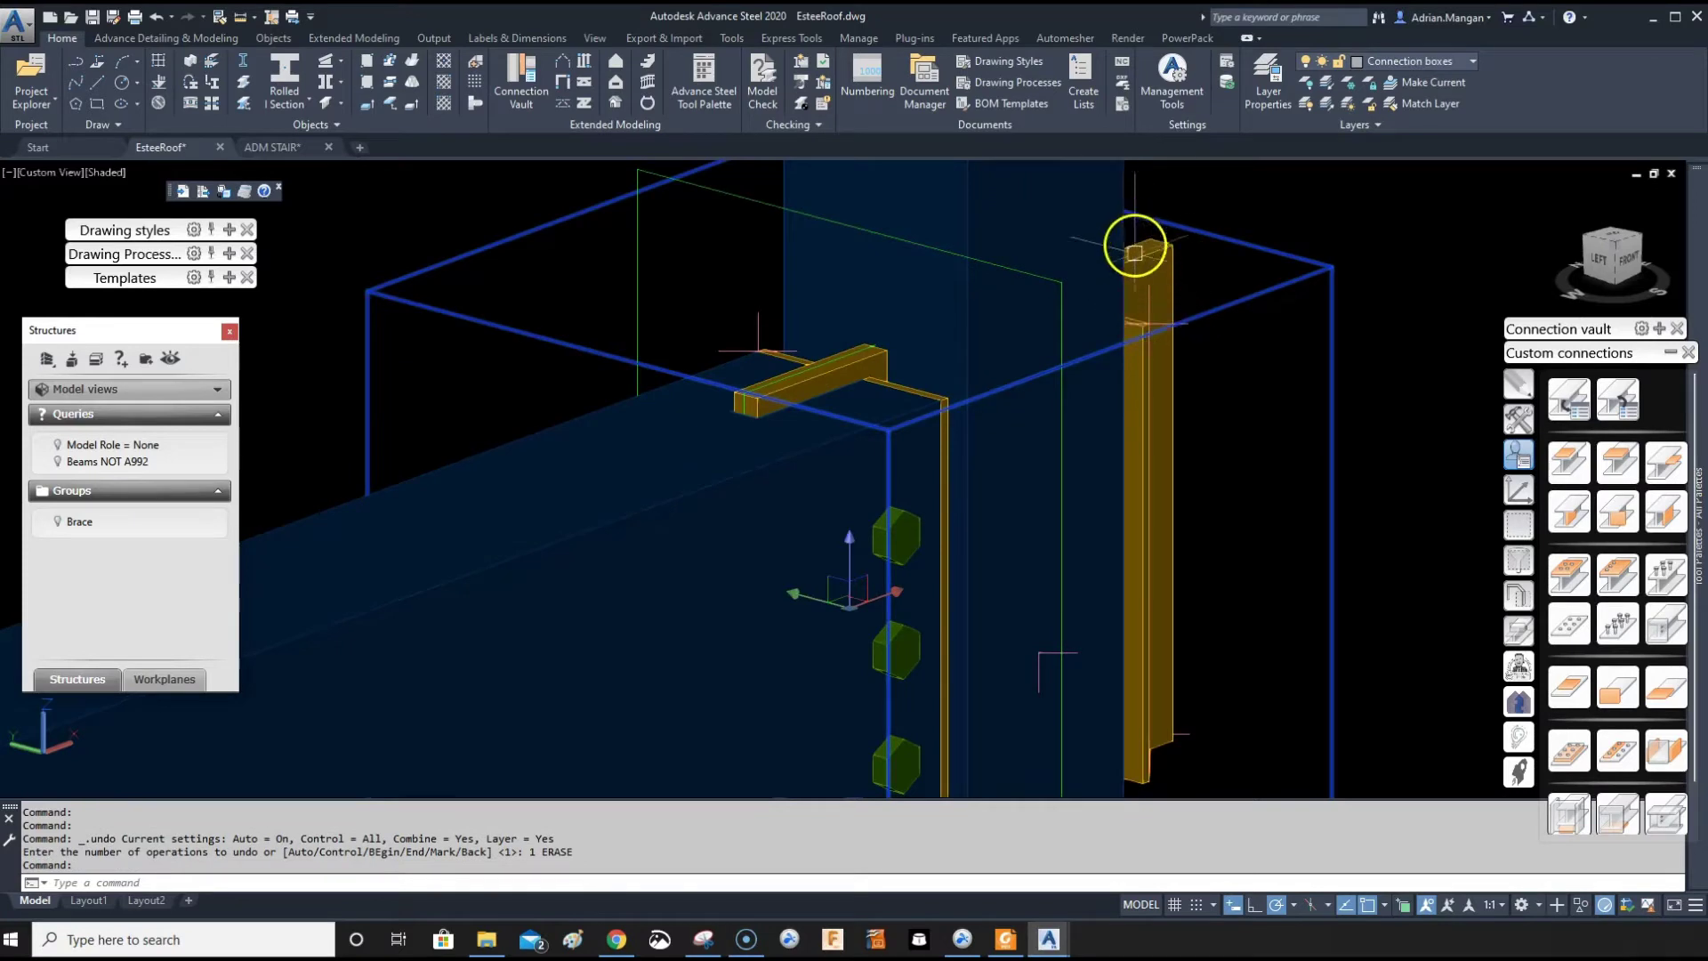
pyautogui.press('Escape')
pyautogui.click(1147, 259)
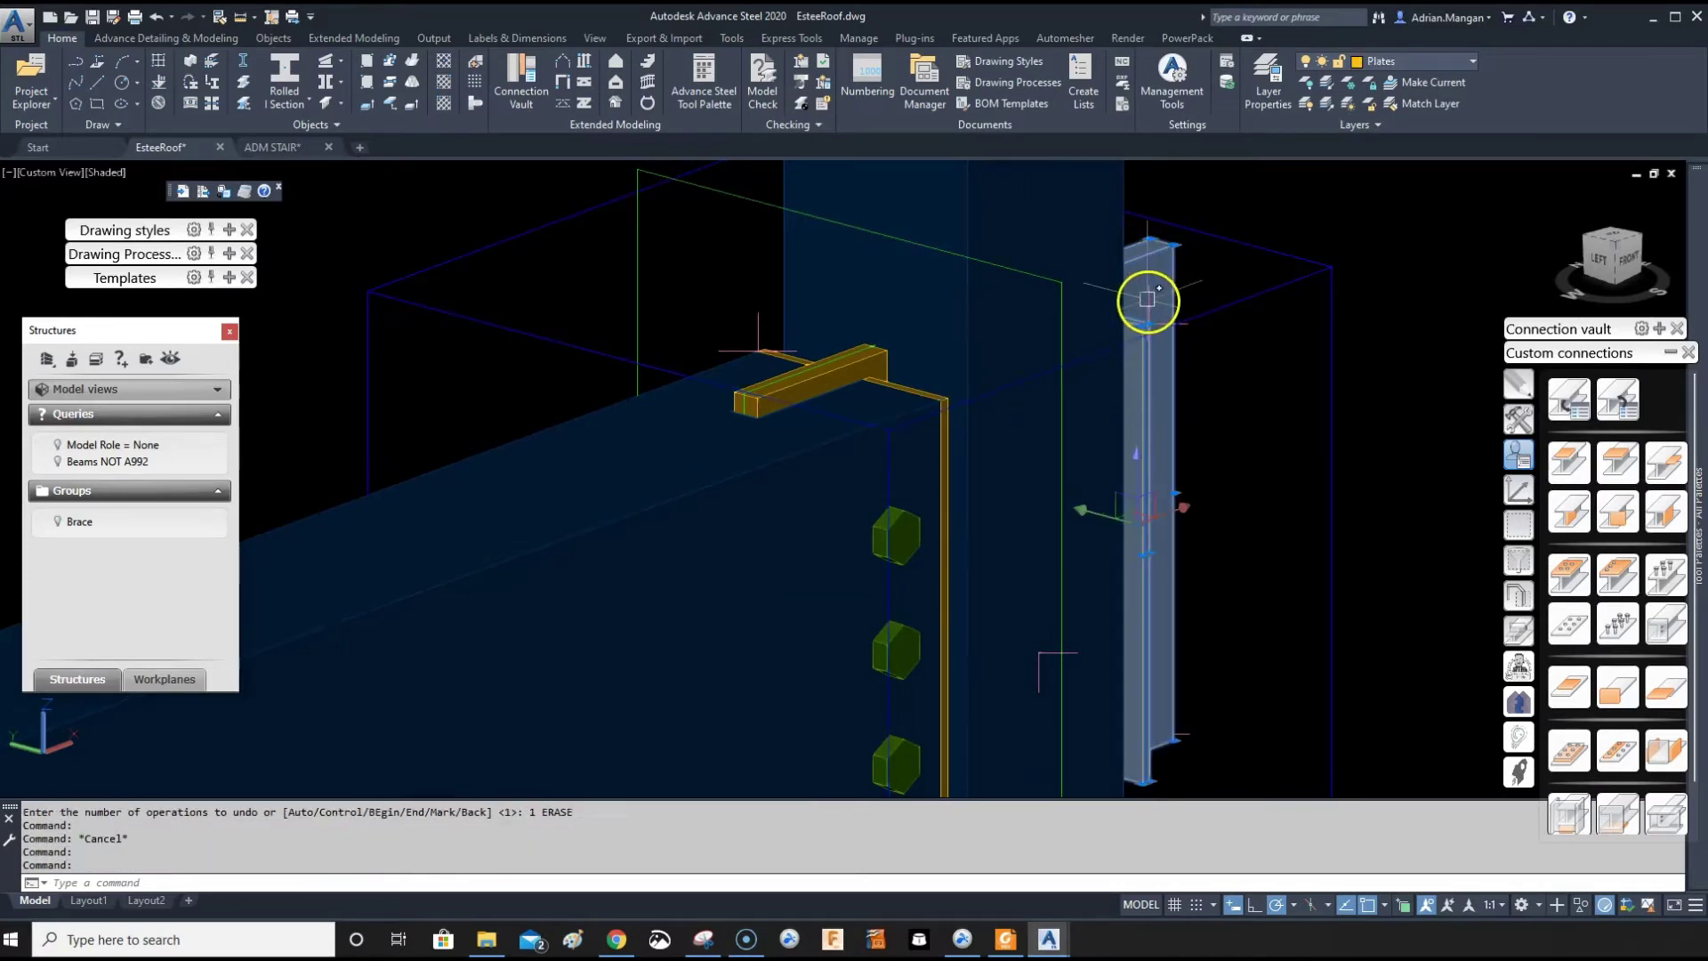
pyautogui.click(1147, 299)
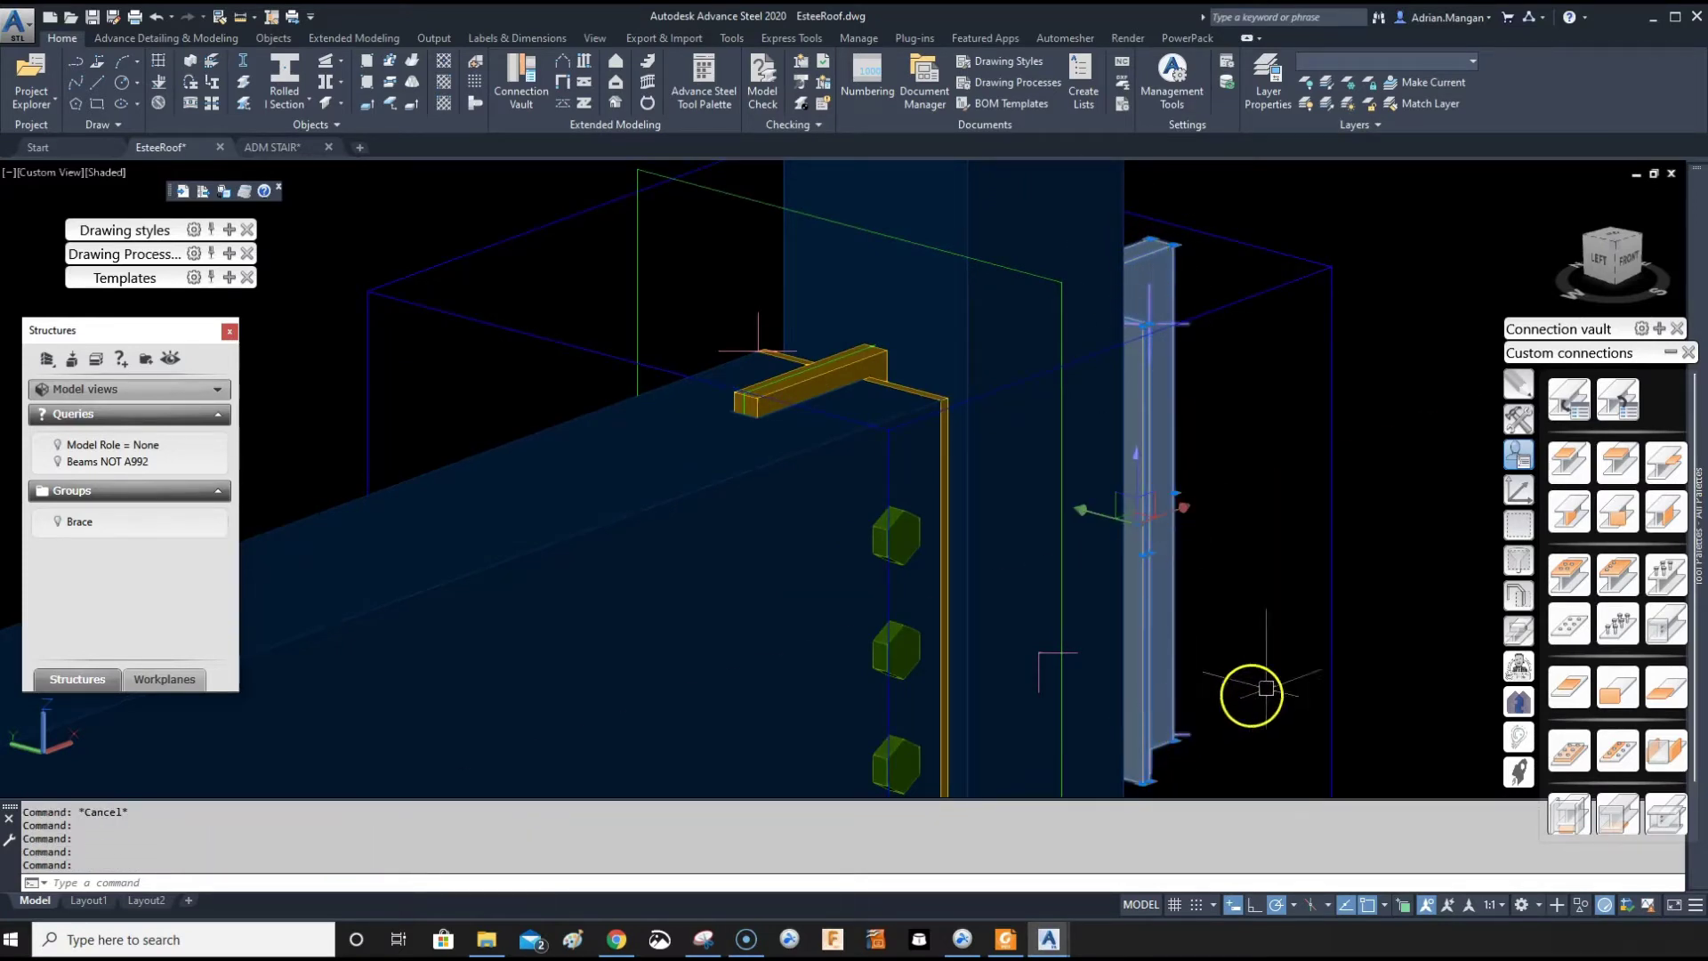
pyautogui.press('Delete')
# View the post from the front-right and erase the yellow plate on it
pyautogui.scroll(-4, 1311, 626)
pyautogui.keyDown('shift'); pyautogui.moveTo(1323, 544); pyautogui.dragTo(1068, 492, button='middle'); pyautogui.keyUp('shift')
pyautogui.scroll(4, 1227, 546)
pyautogui.click(1204, 587)
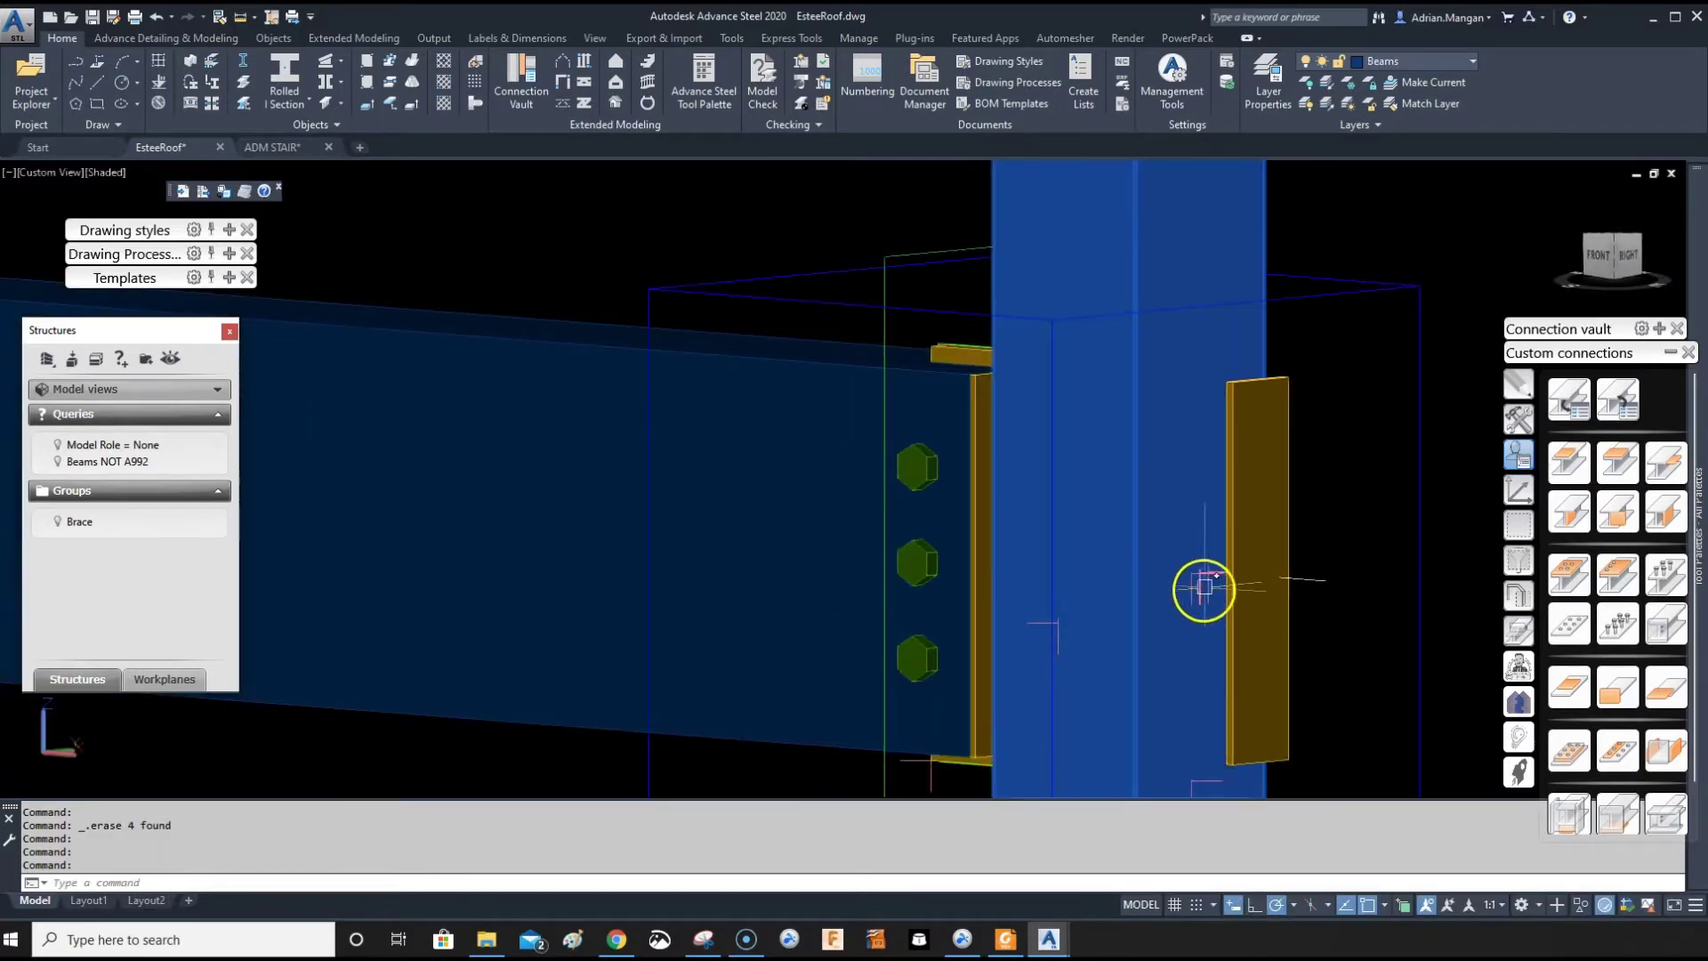
pyautogui.press('Escape')
pyautogui.click(1254, 538)
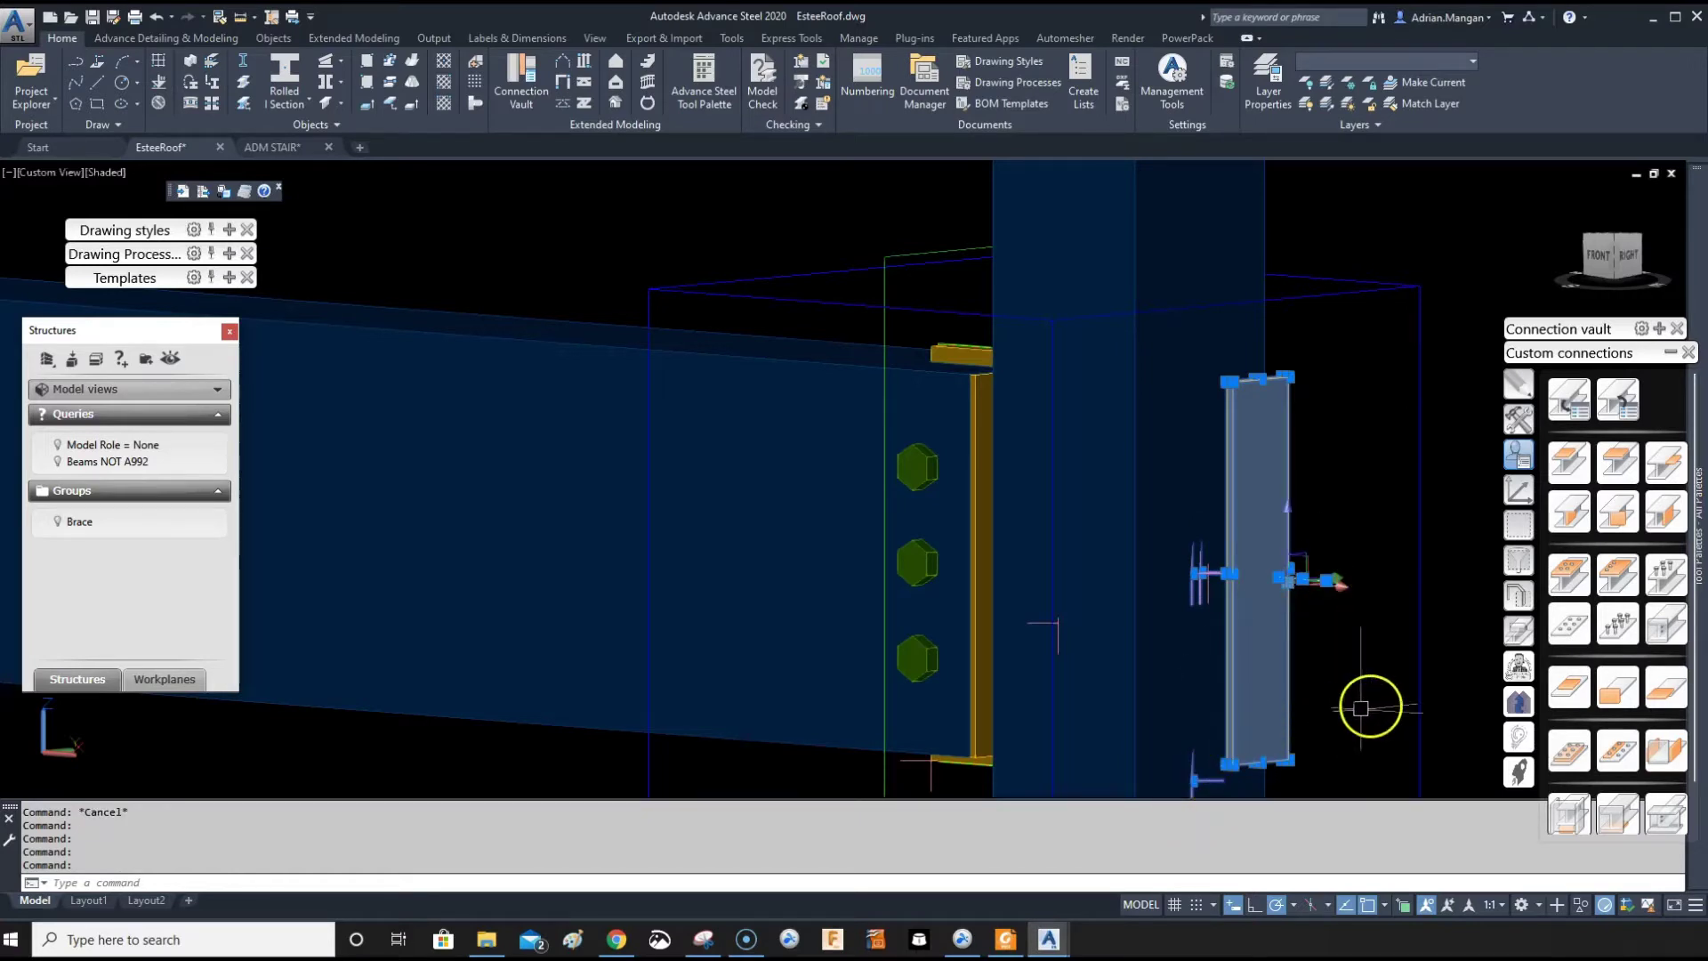
pyautogui.press('Delete')
# Delete the weld on the hanger connection and orbit around the beam-post joint
pyautogui.scroll(-4, 1375, 694)
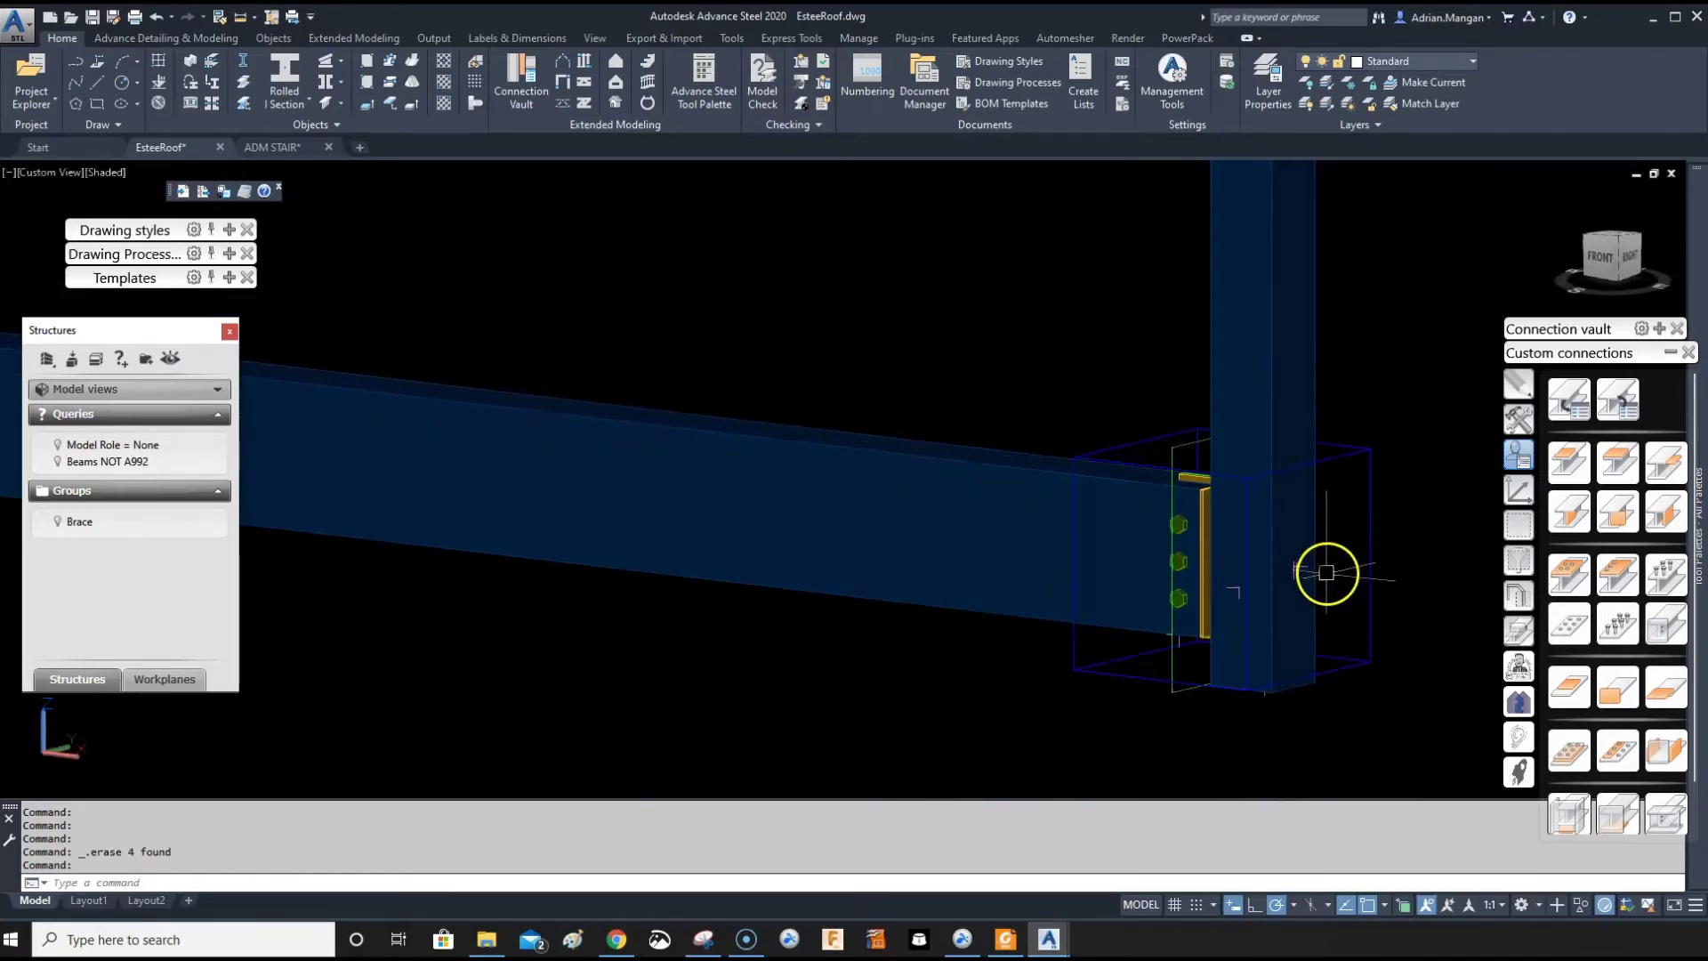
pyautogui.scroll(4, 1323, 572)
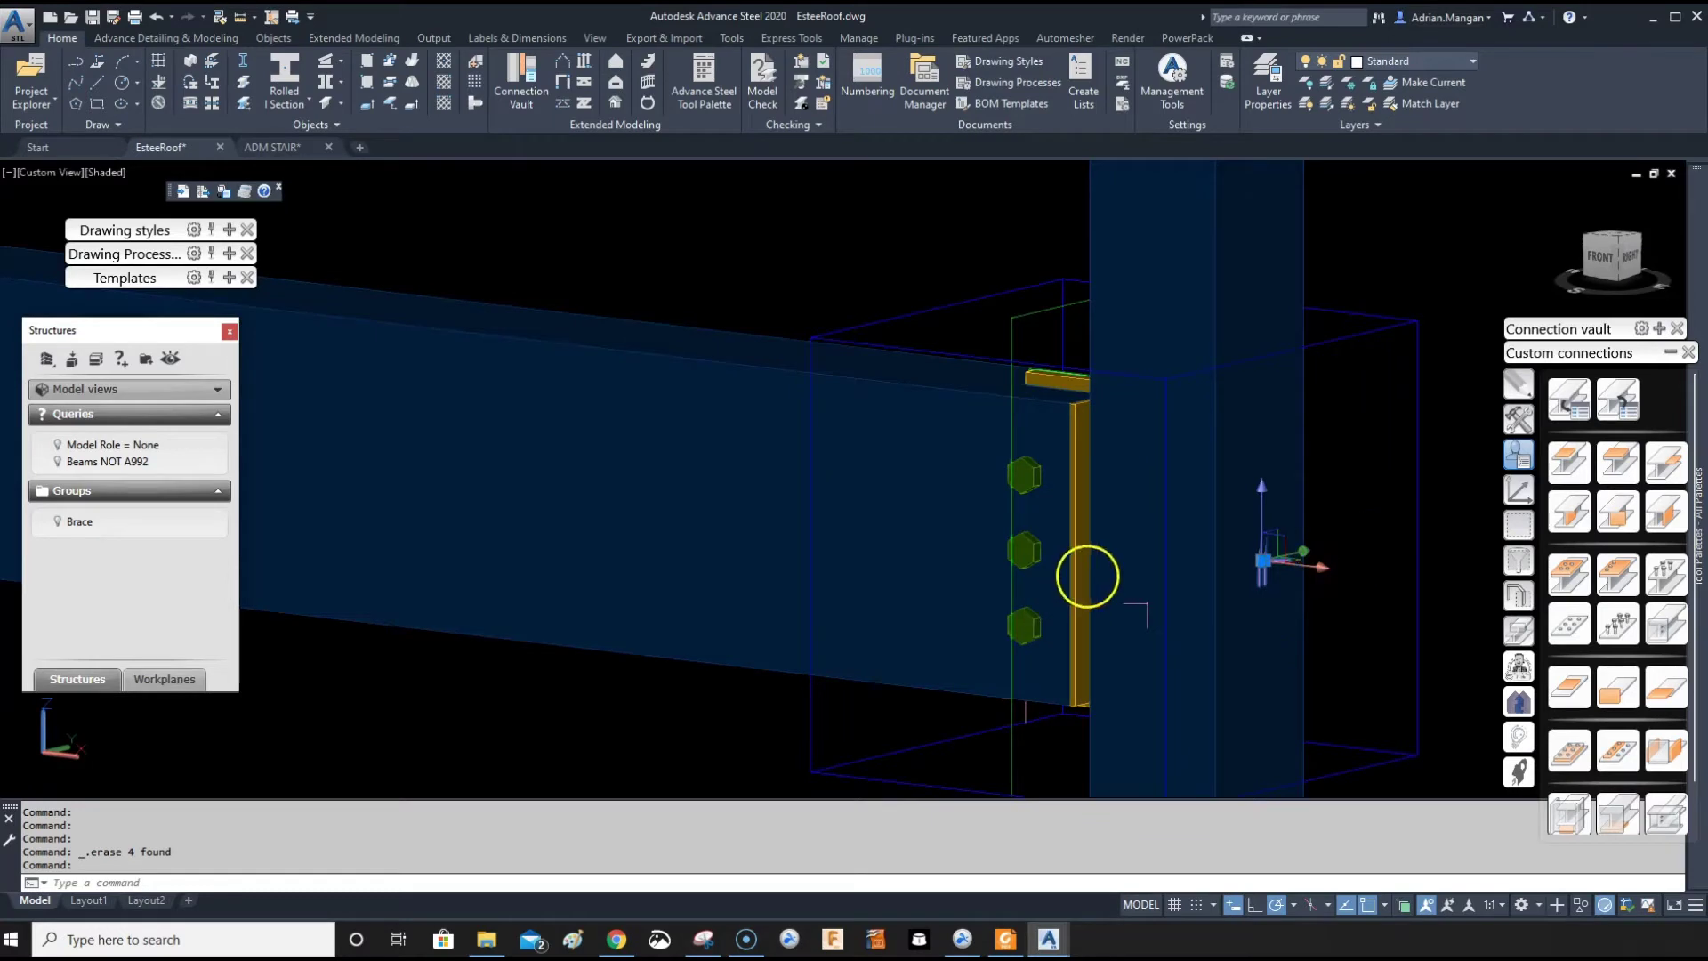
pyautogui.click(1142, 573)
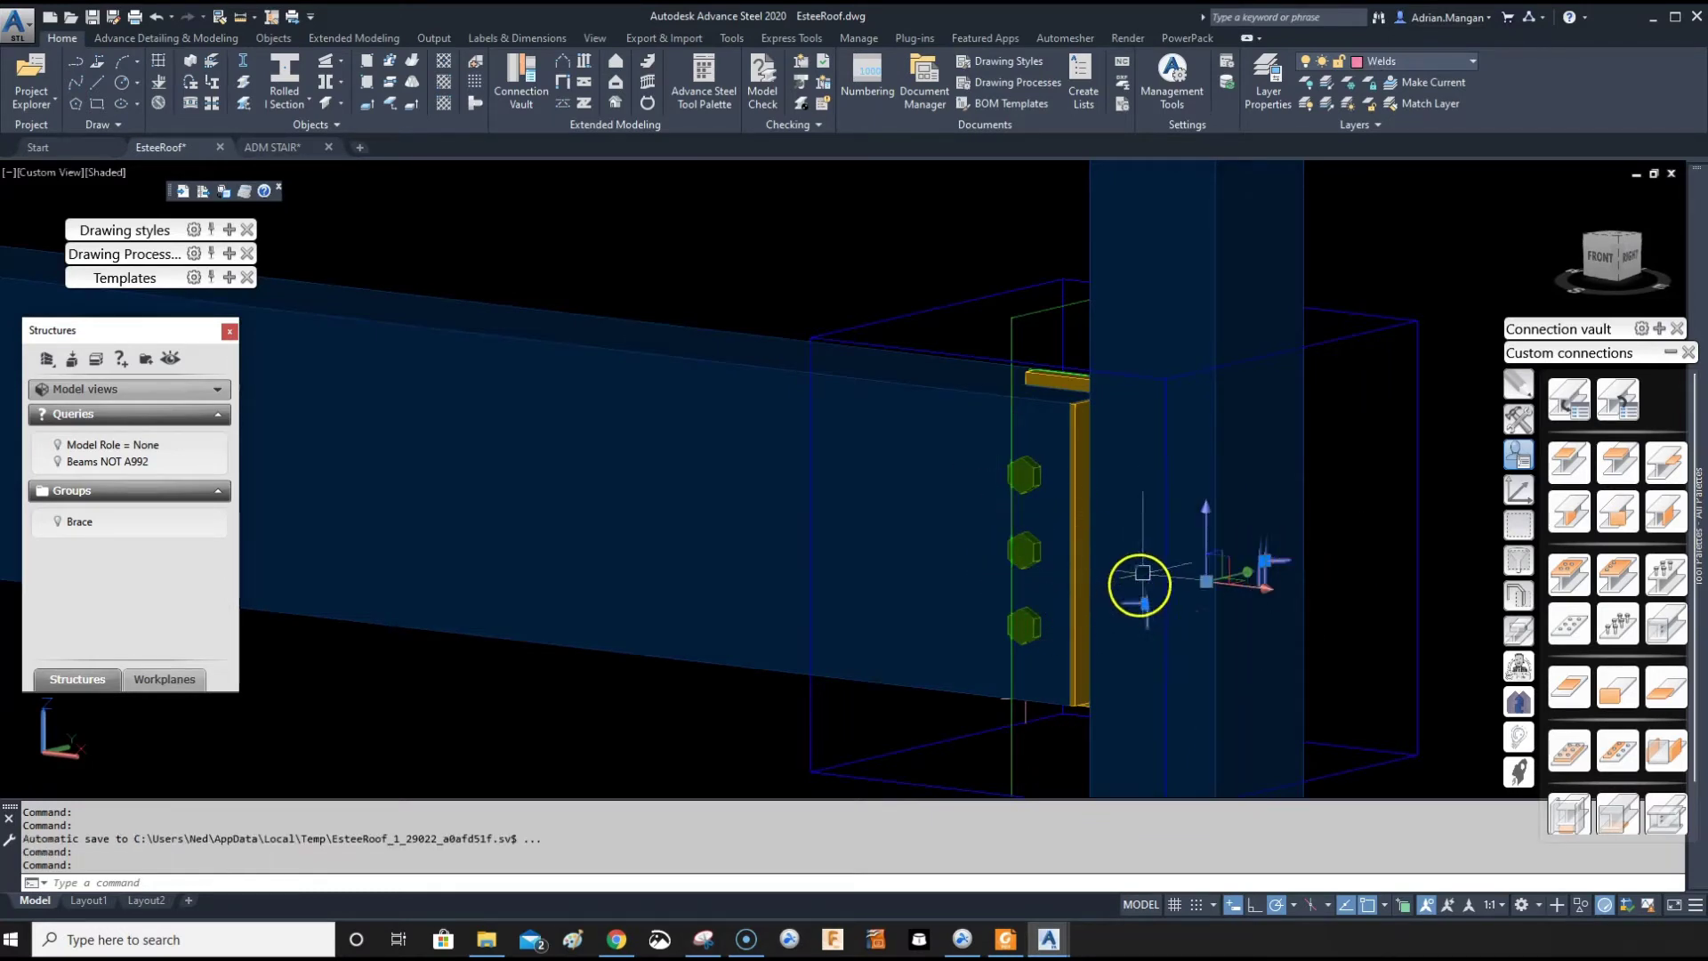
pyautogui.press('Delete')
pyautogui.moveTo(1163, 477)
pyautogui.keyDown('shift'); pyautogui.mouseDown(button='middle')
pyautogui.moveTo(1136, 489)
pyautogui.moveTo(1505, 562)
pyautogui.moveTo(1334, 537)
pyautogui.moveTo(1148, 409)
pyautogui.mouseUp(button='middle'); pyautogui.keyUp('shift')
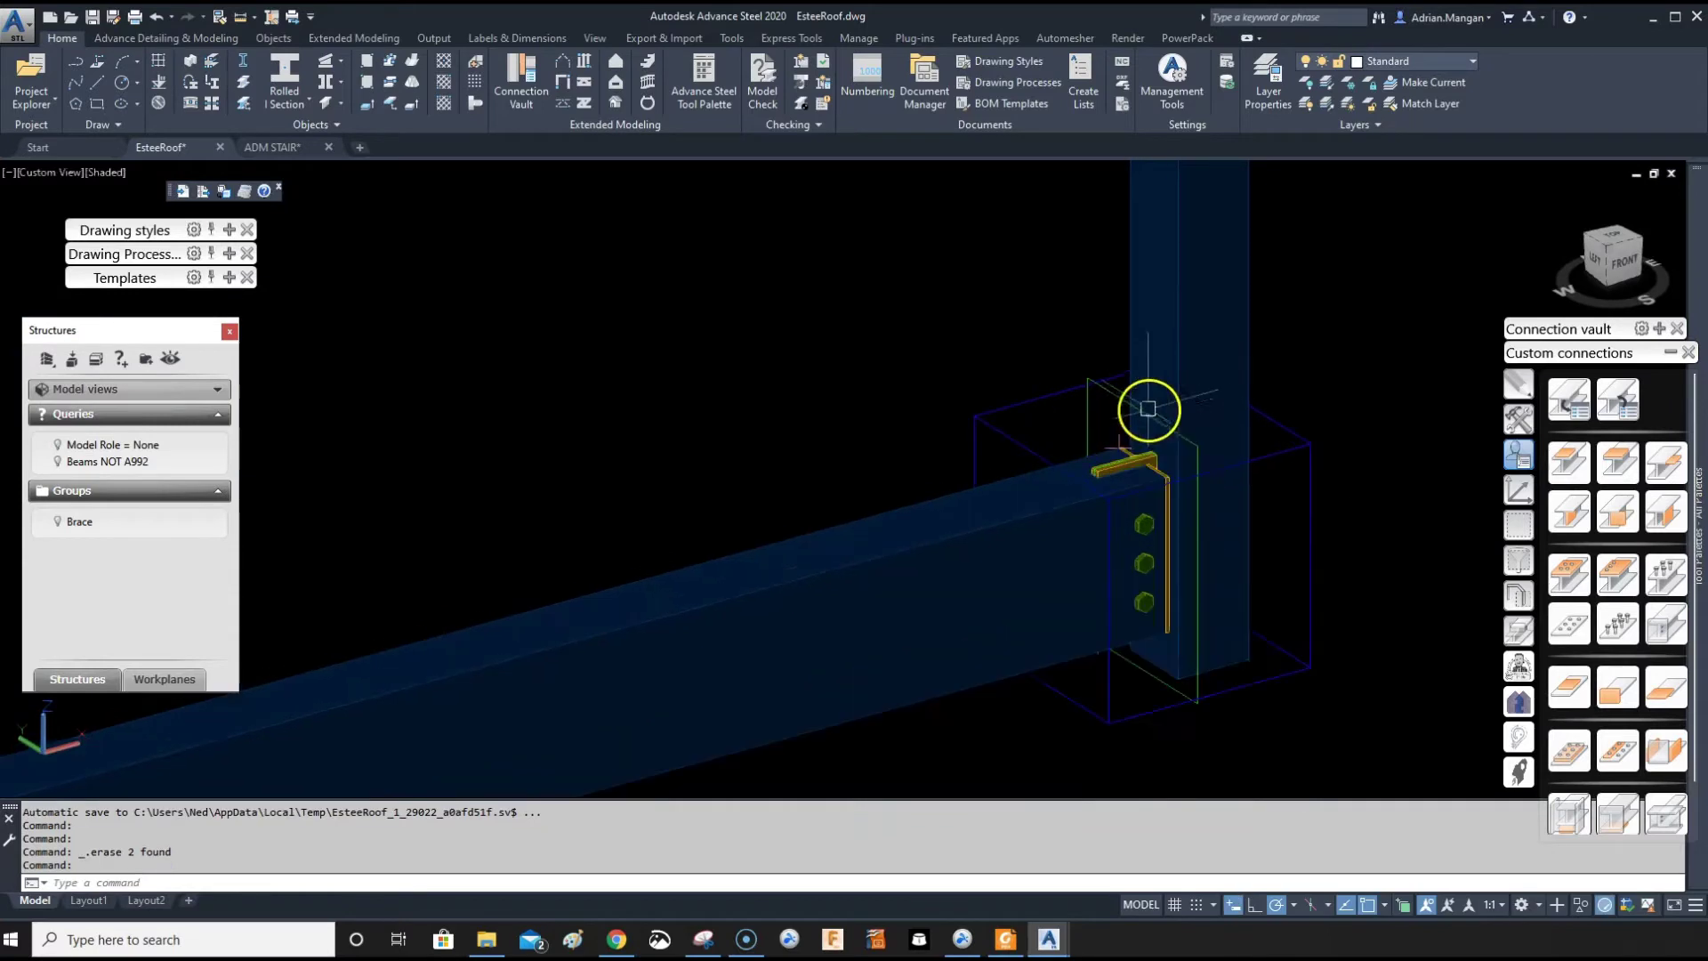
# Inspect the HSS to Hanger user template settings, then start Save As and browse save locations
pyautogui.doubleClick(1264, 454)
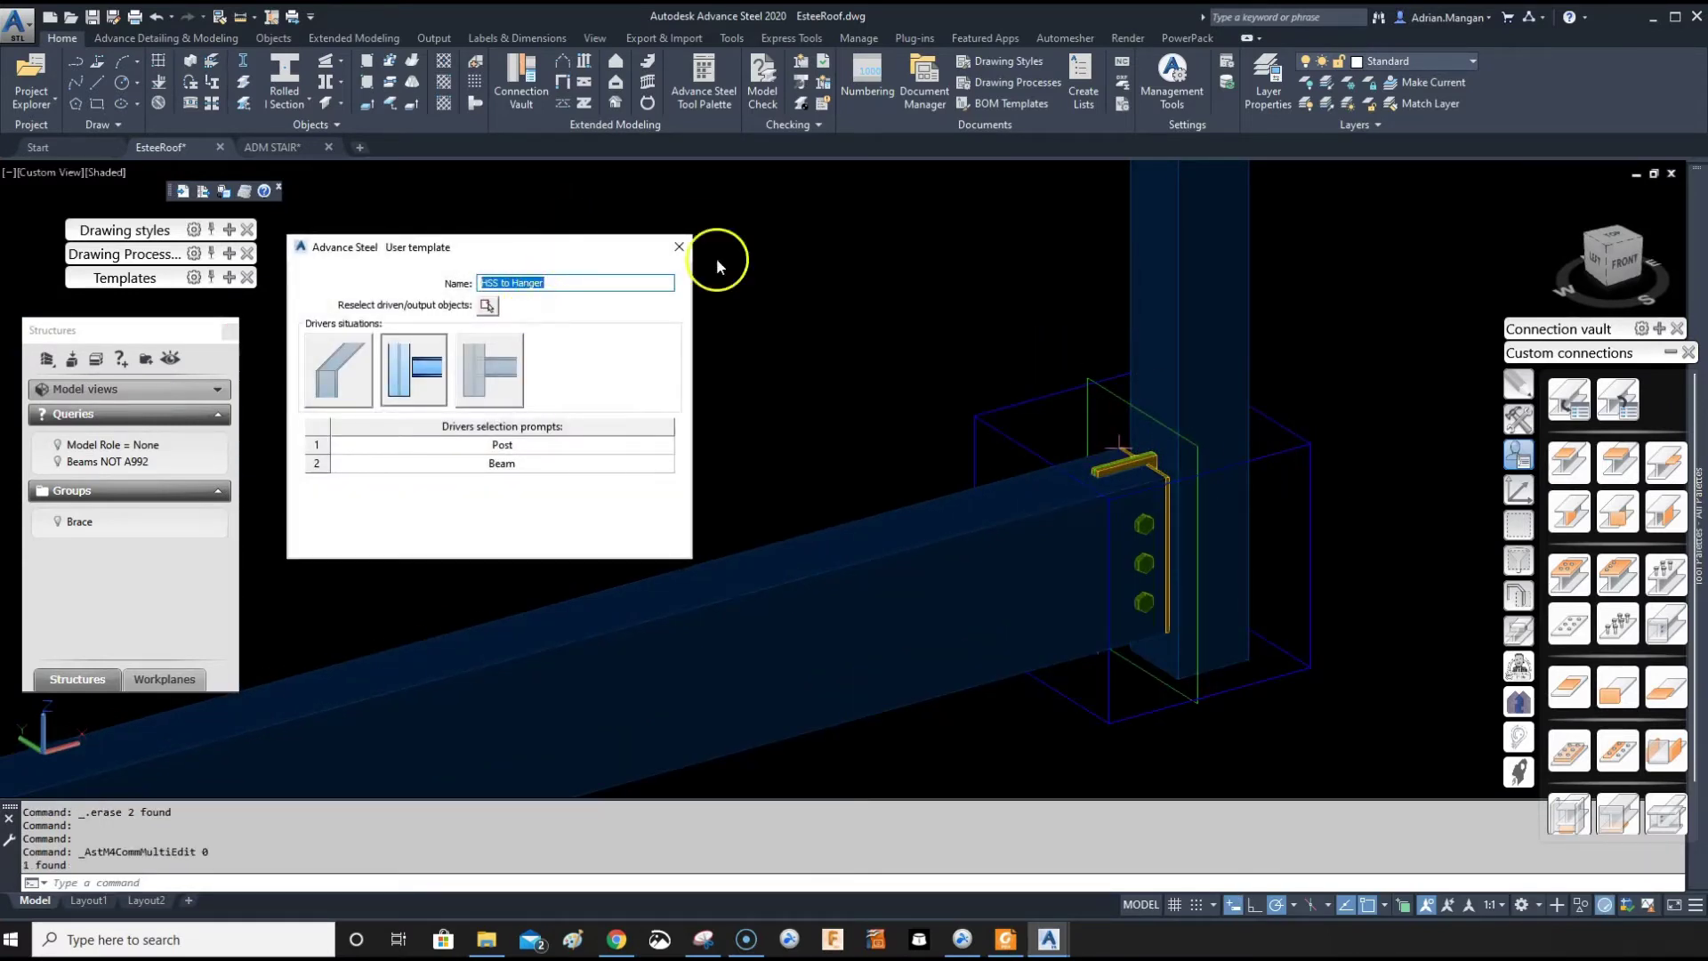
pyautogui.click(679, 249)
pyautogui.scroll(-8, 838, 336)
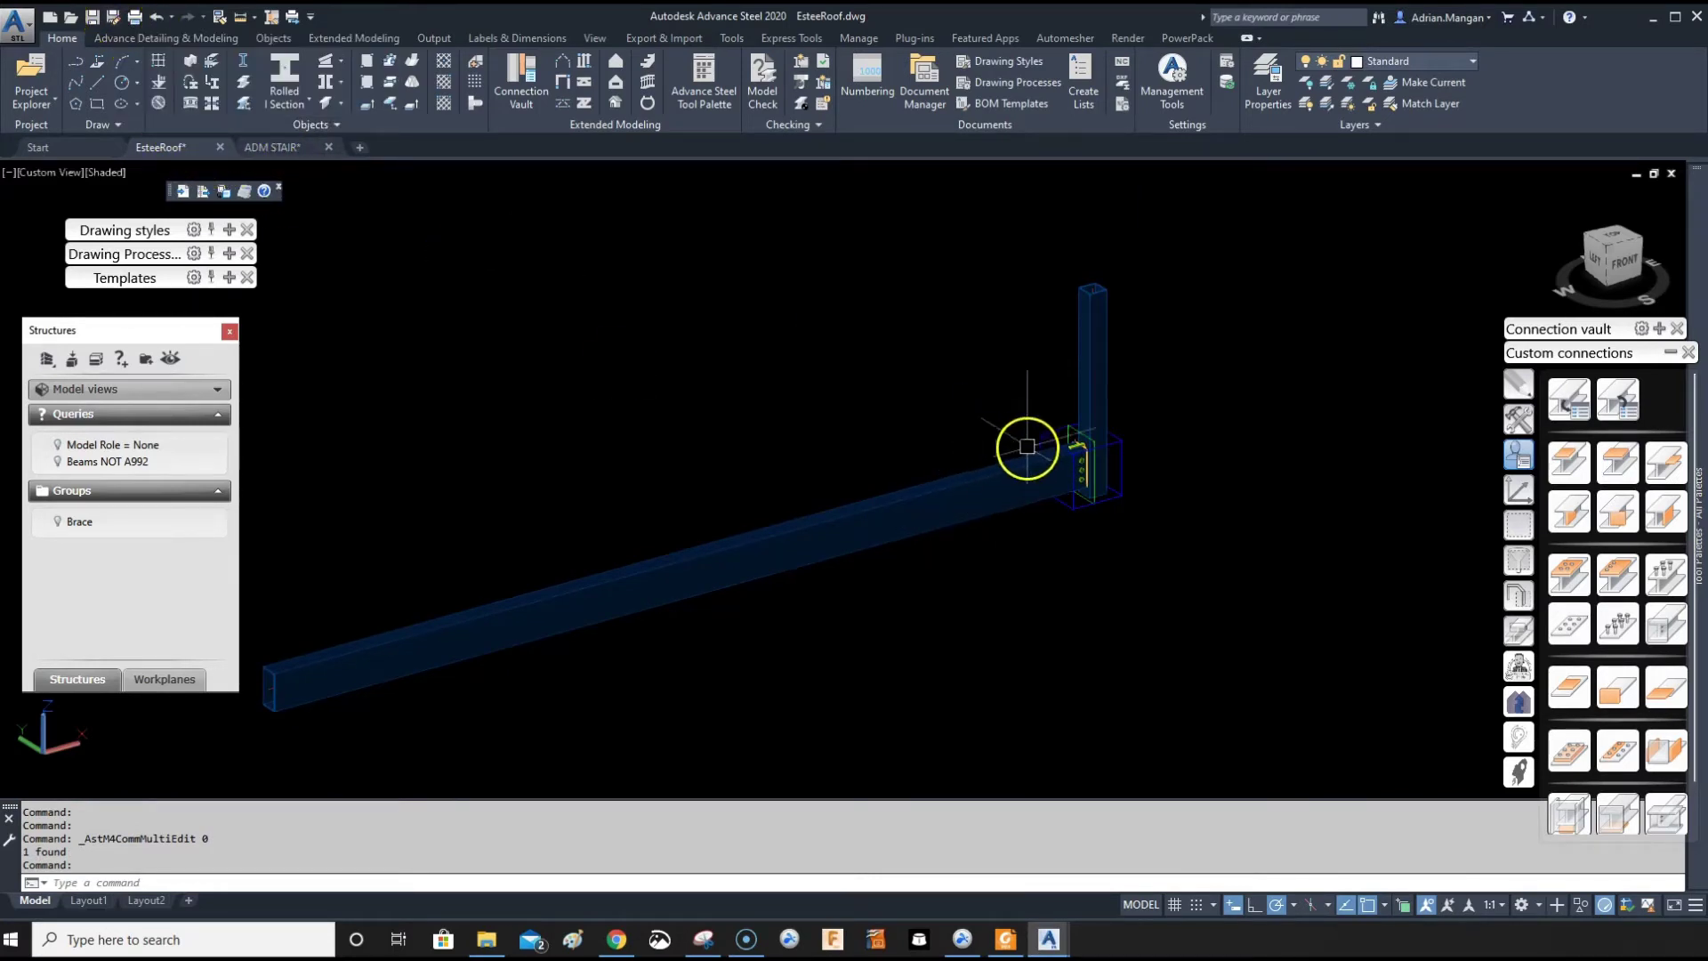
pyautogui.scroll(3, 1066, 426)
pyautogui.doubleClick(1052, 429)
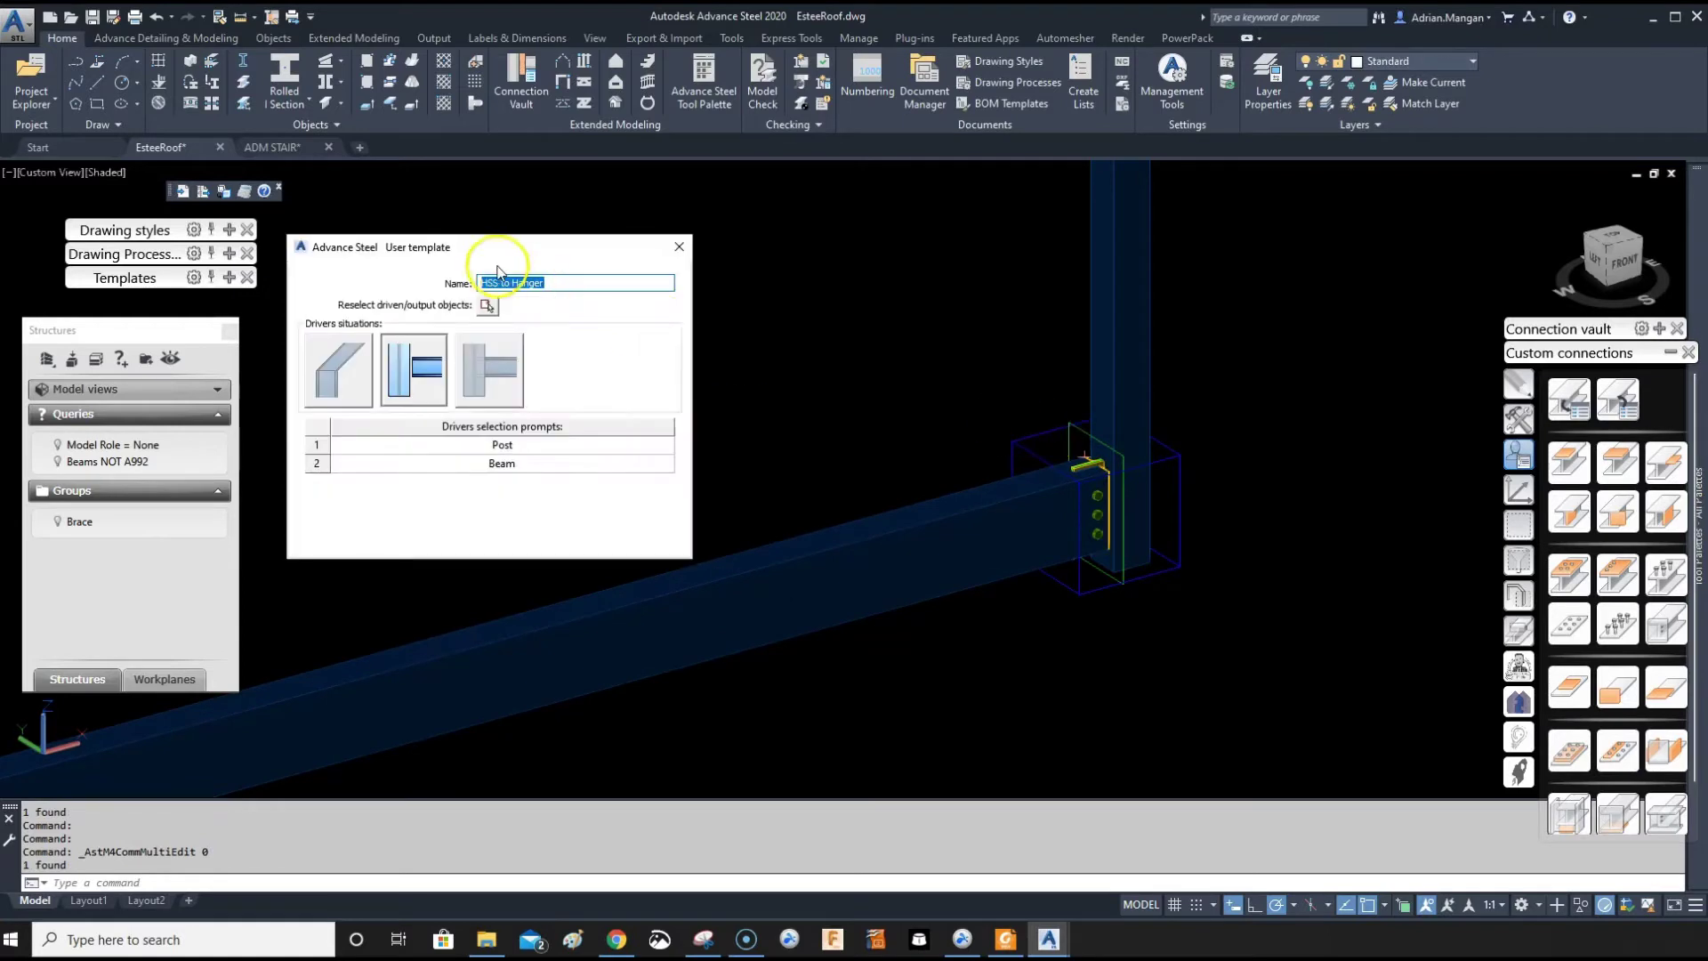
pyautogui.click(676, 253)
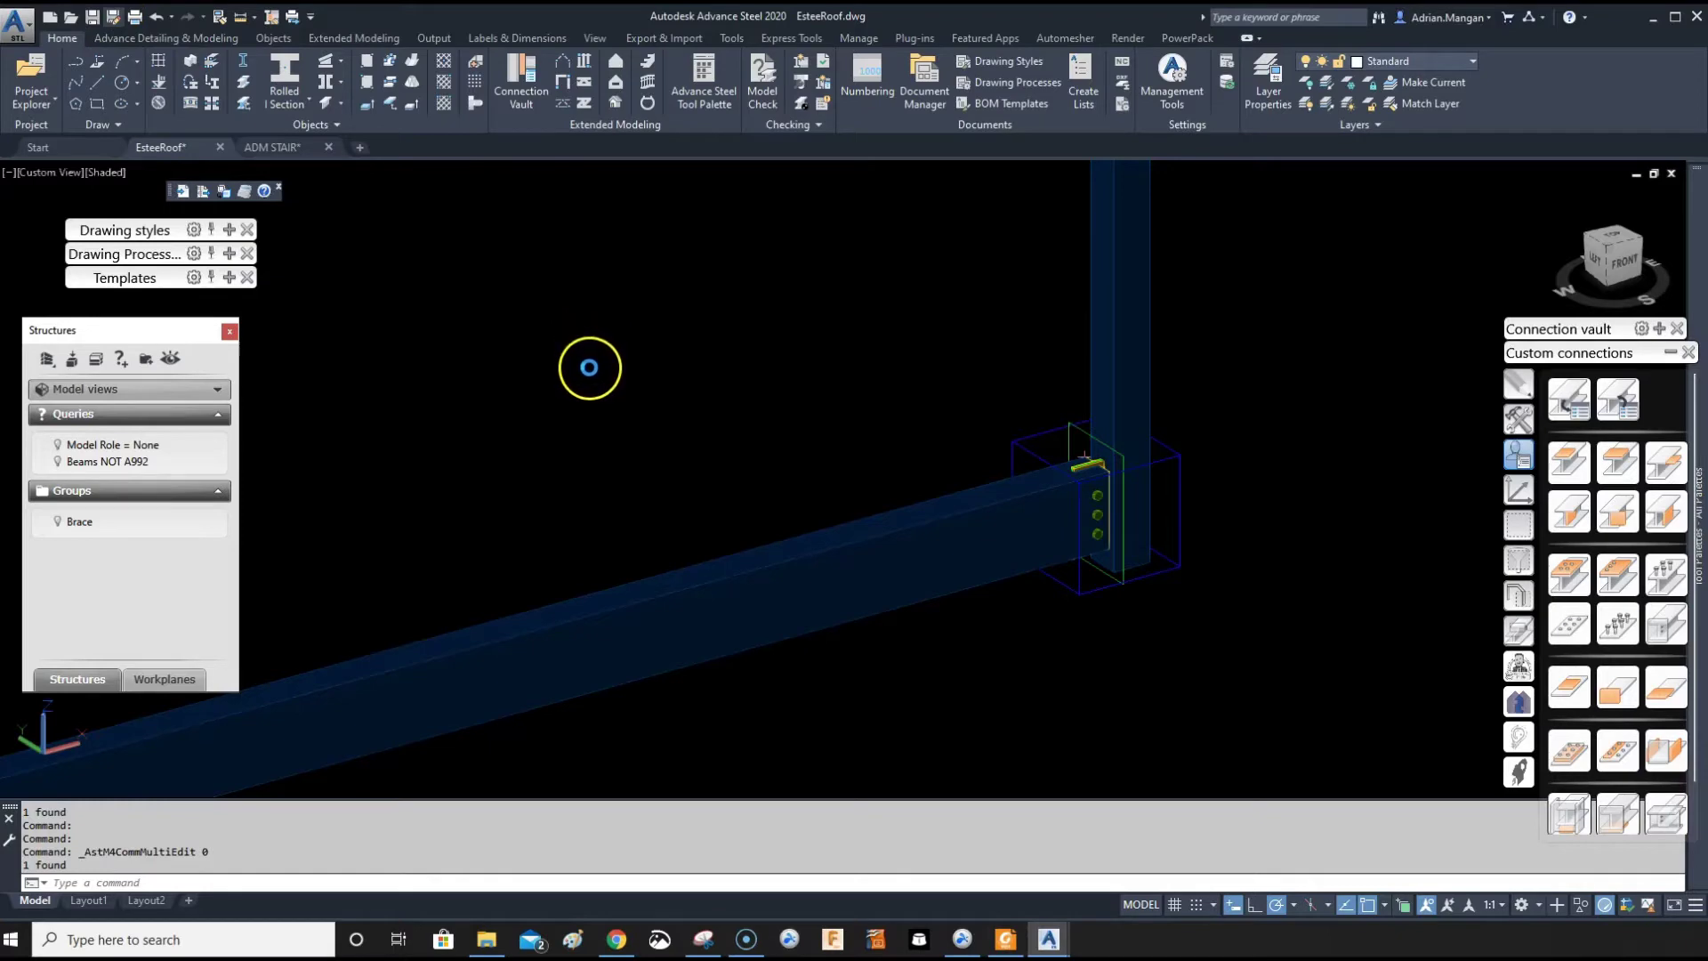
pyautogui.hotkey('ctrl', 'shift', 's')
pyautogui.click(714, 302)
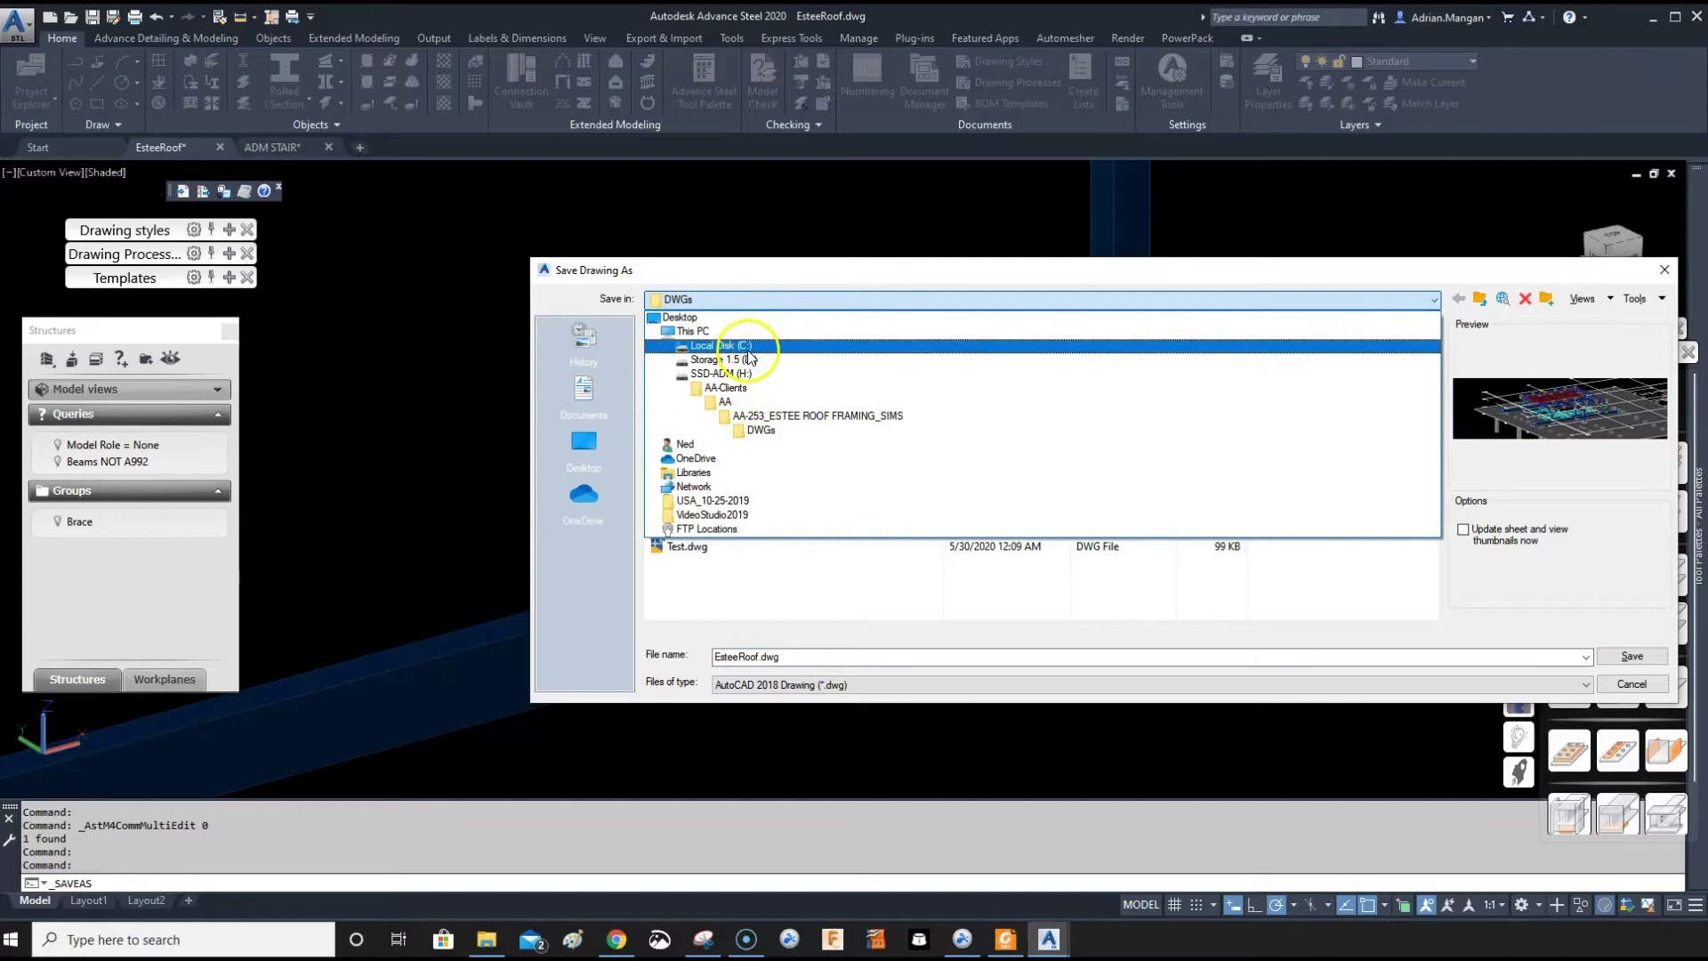
# Save as 'HSS to Hanger.dwg' in C:\ProgramData\Autodesk\Advance Steel 2020\USA\Shared\ConnectionTemplates
pyautogui.click(747, 349)
pyautogui.click(699, 513)
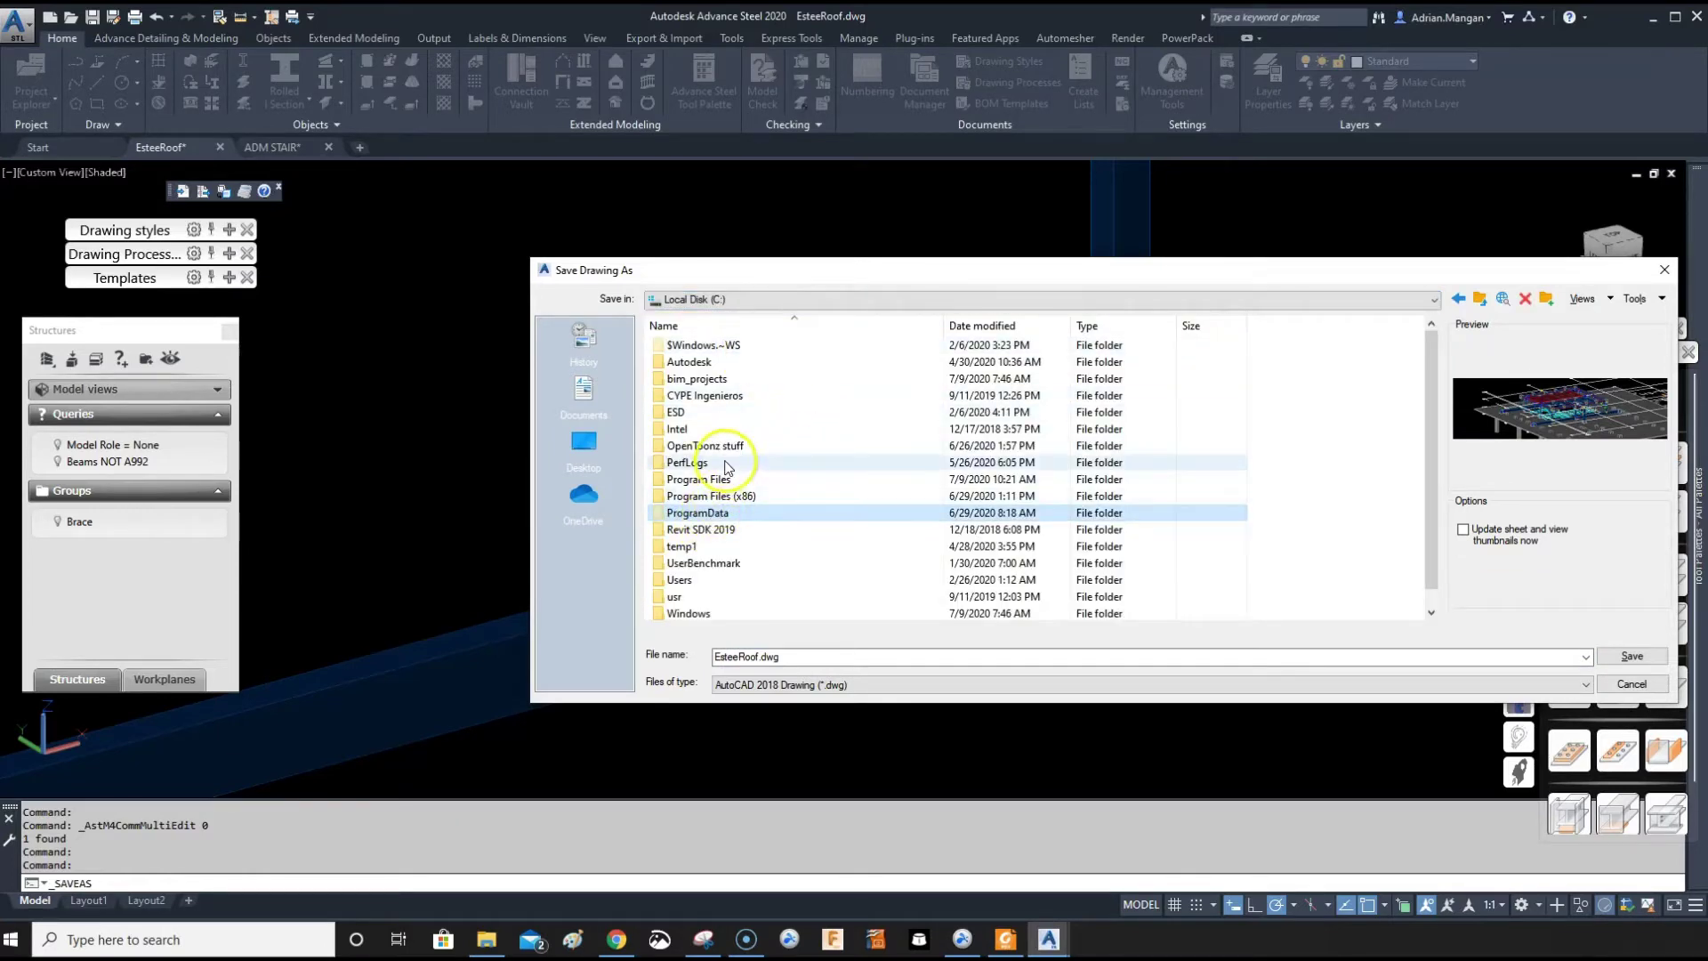
pyautogui.doubleClick(699, 513)
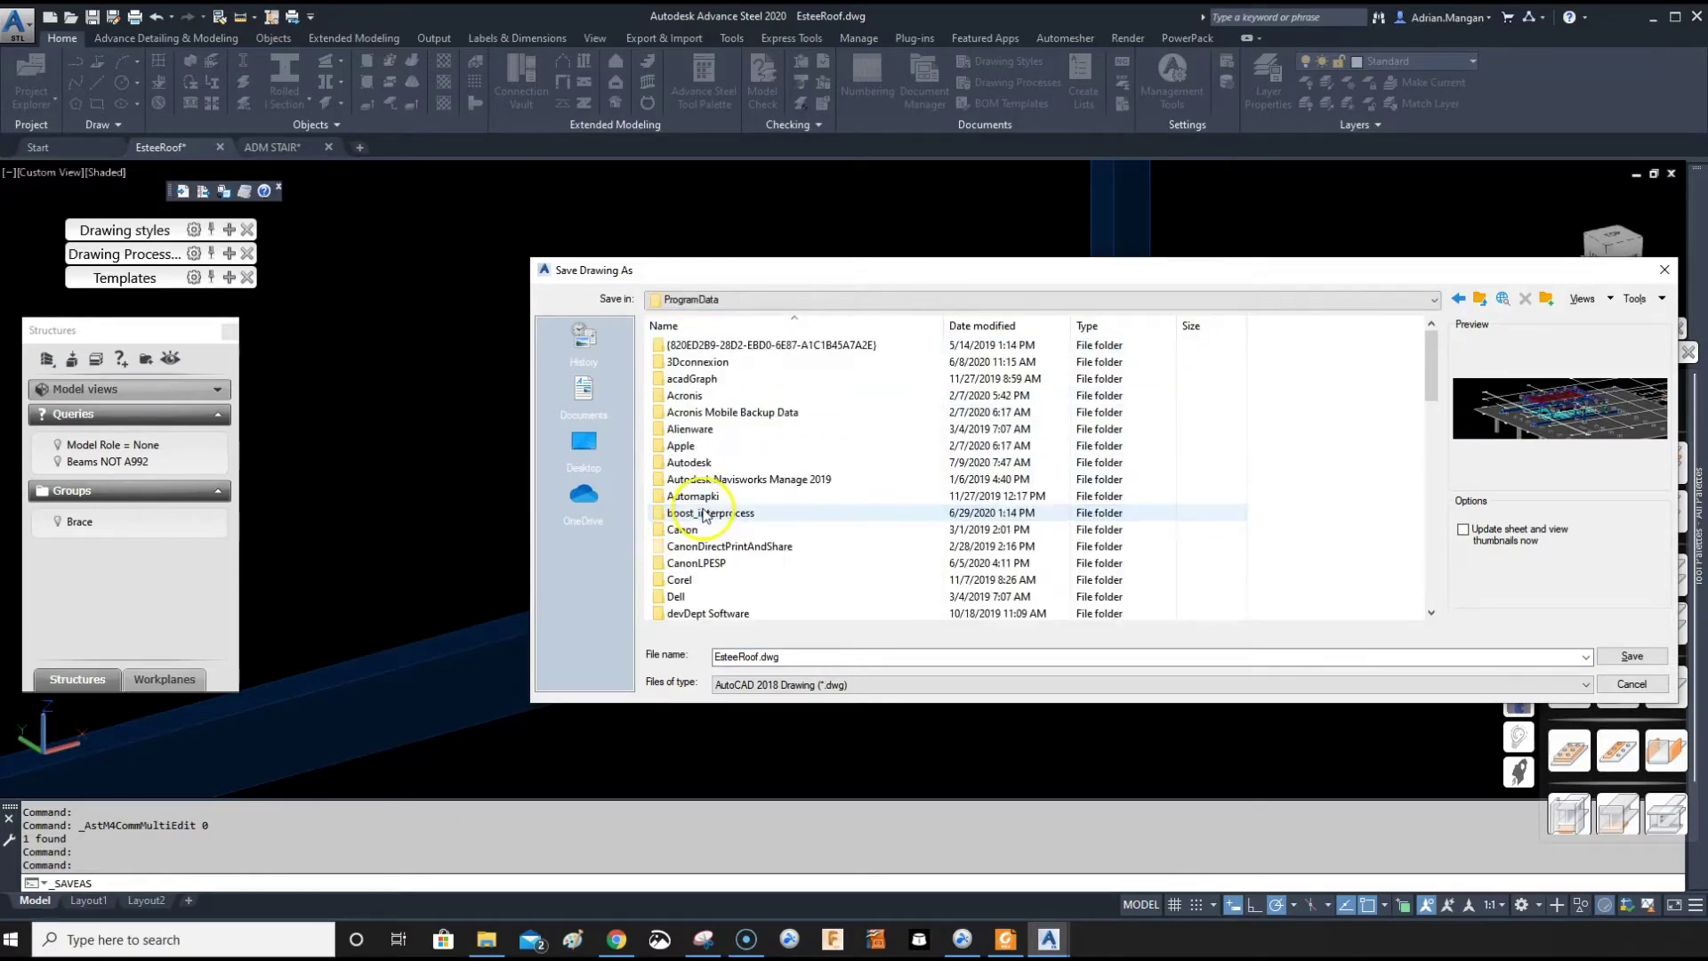
pyautogui.doubleClick(699, 462)
pyautogui.click(706, 564)
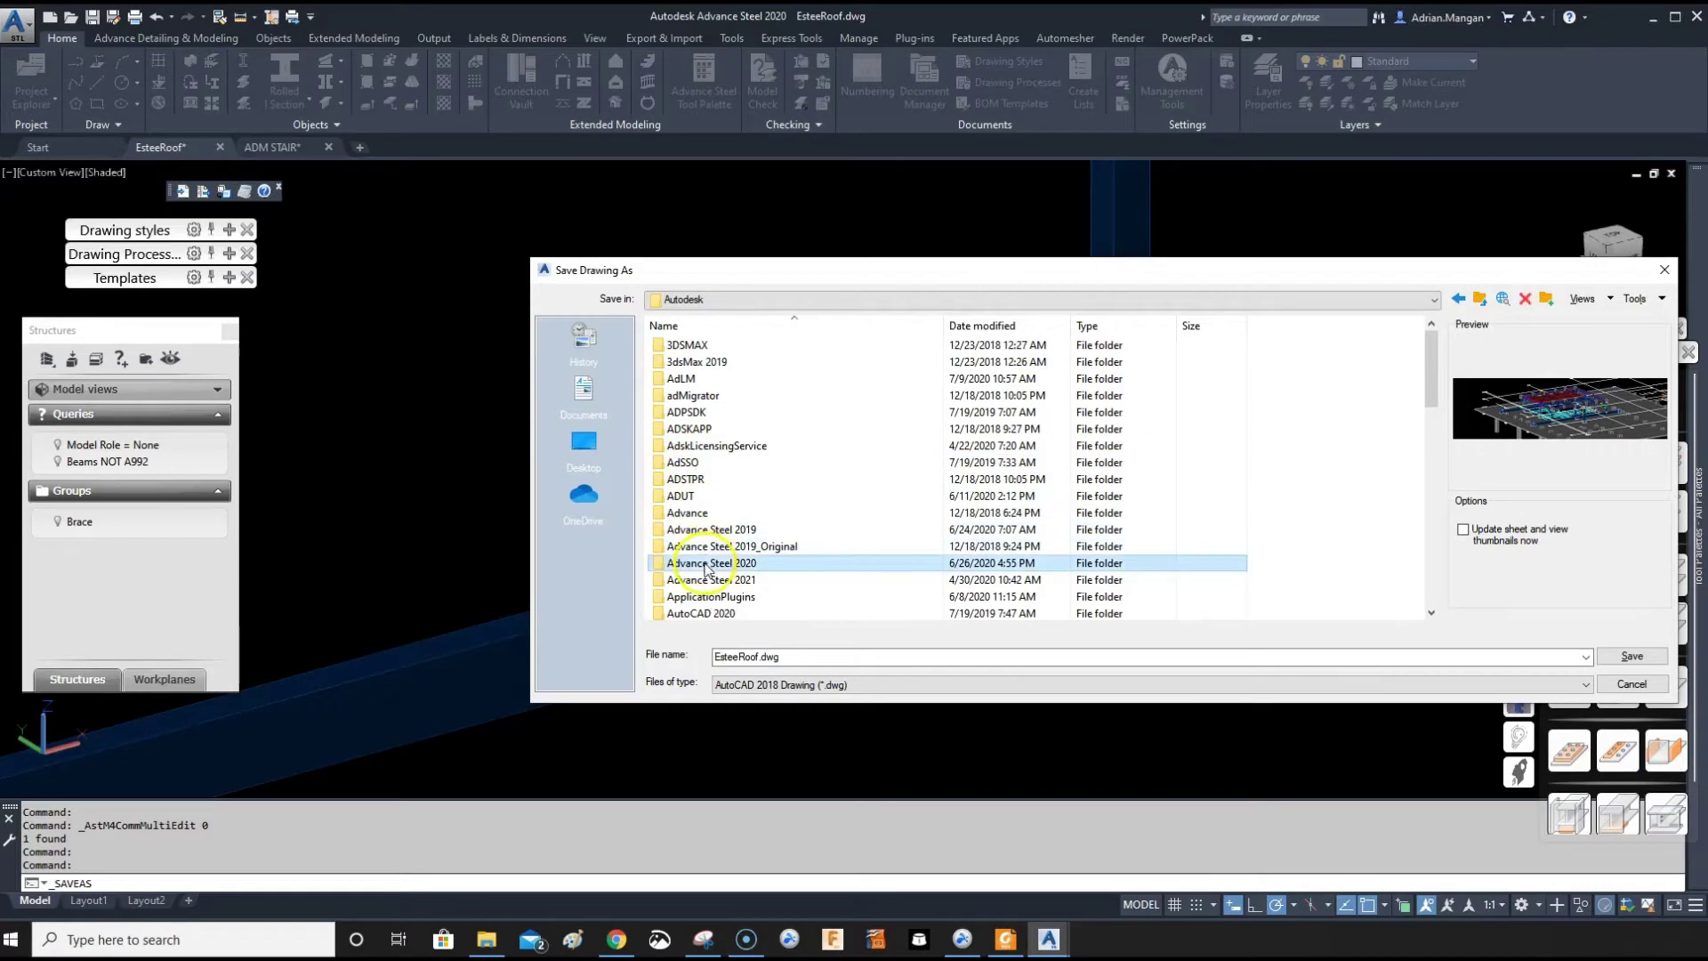
pyautogui.doubleClick(706, 564)
pyautogui.doubleClick(697, 432)
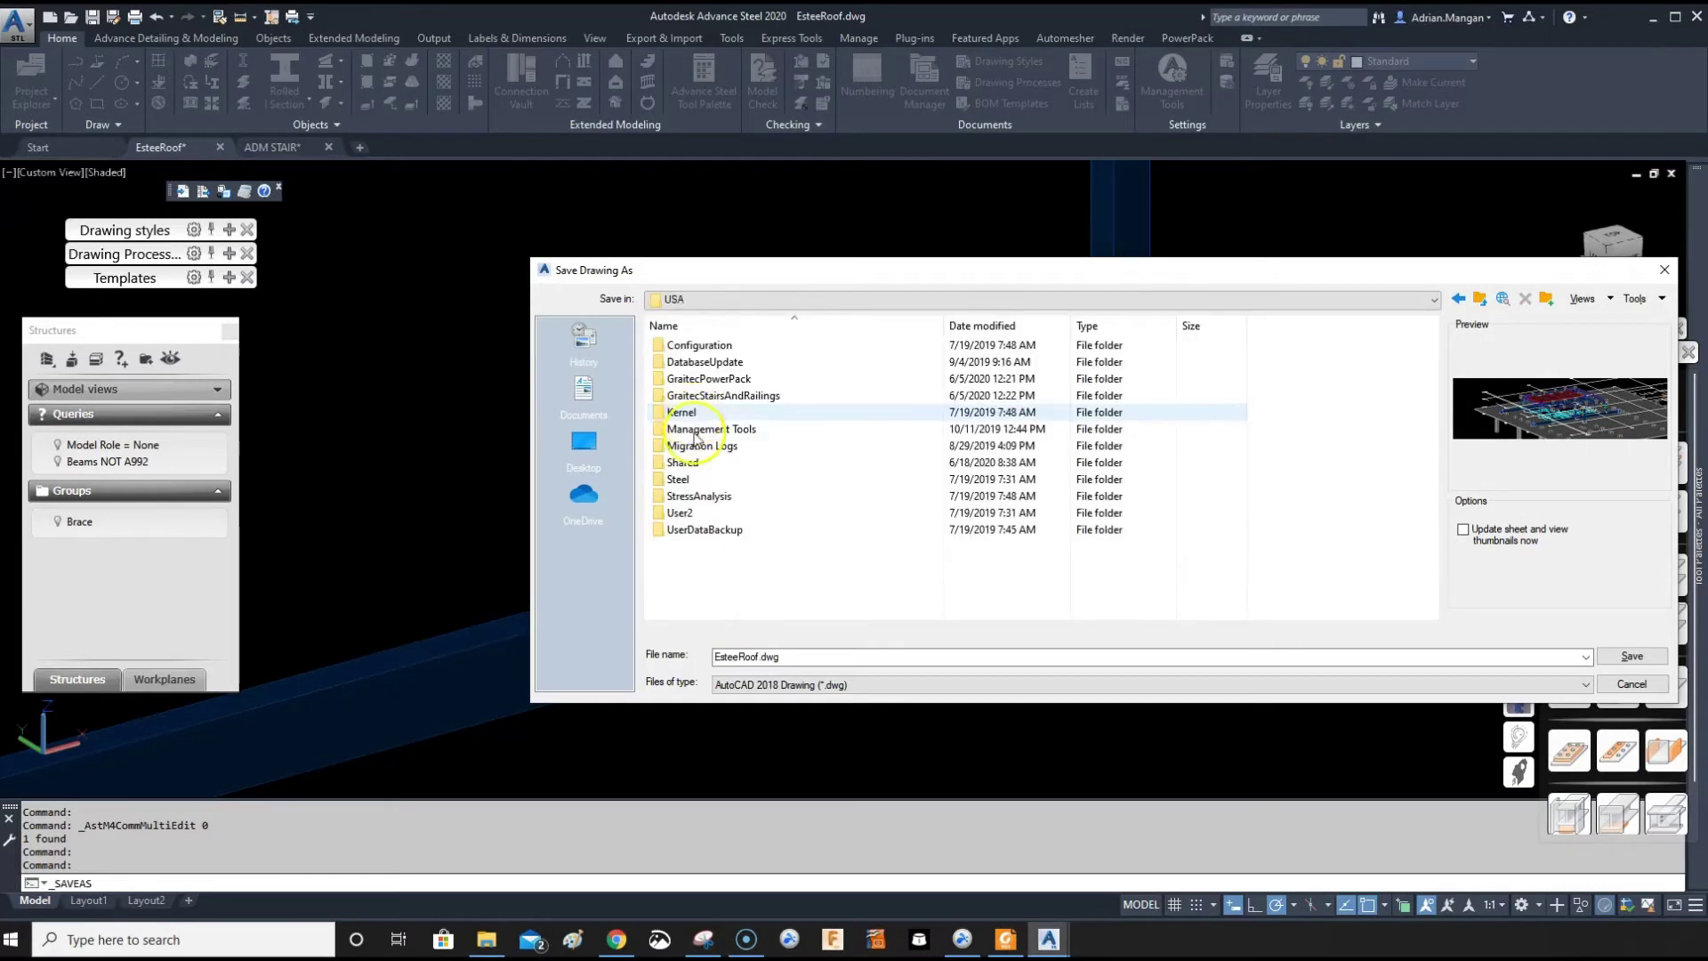
pyautogui.doubleClick(699, 462)
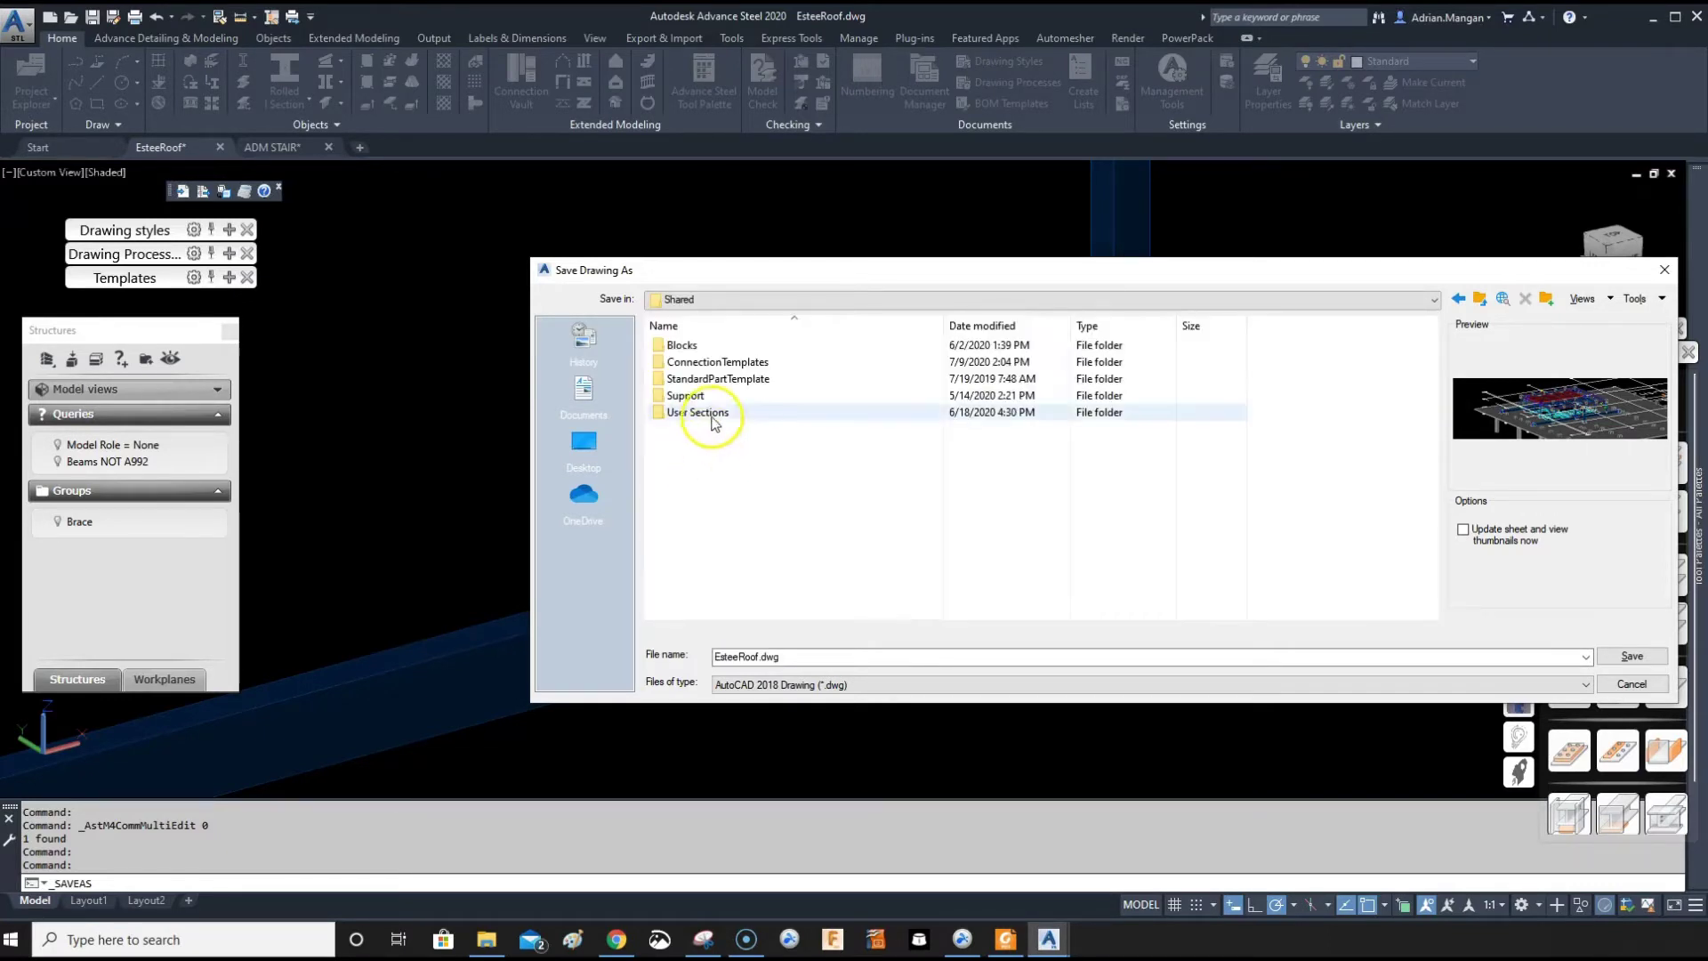
pyautogui.doubleClick(712, 362)
pyautogui.click(756, 656)
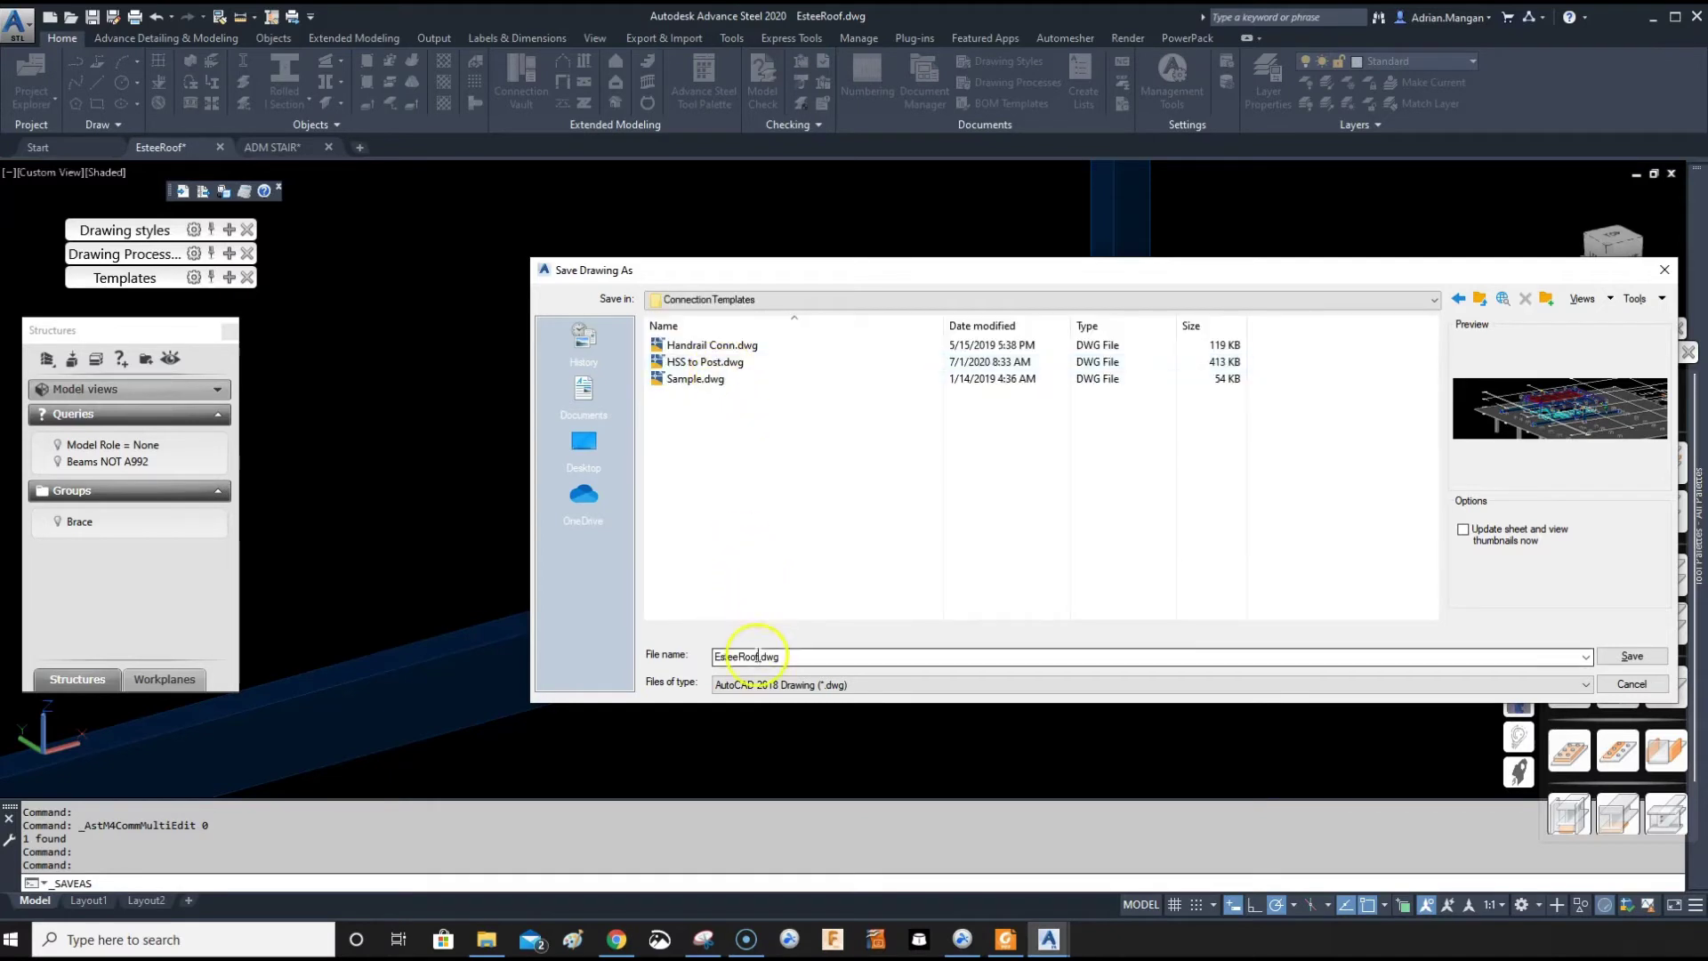
pyautogui.doubleClick(736, 658)
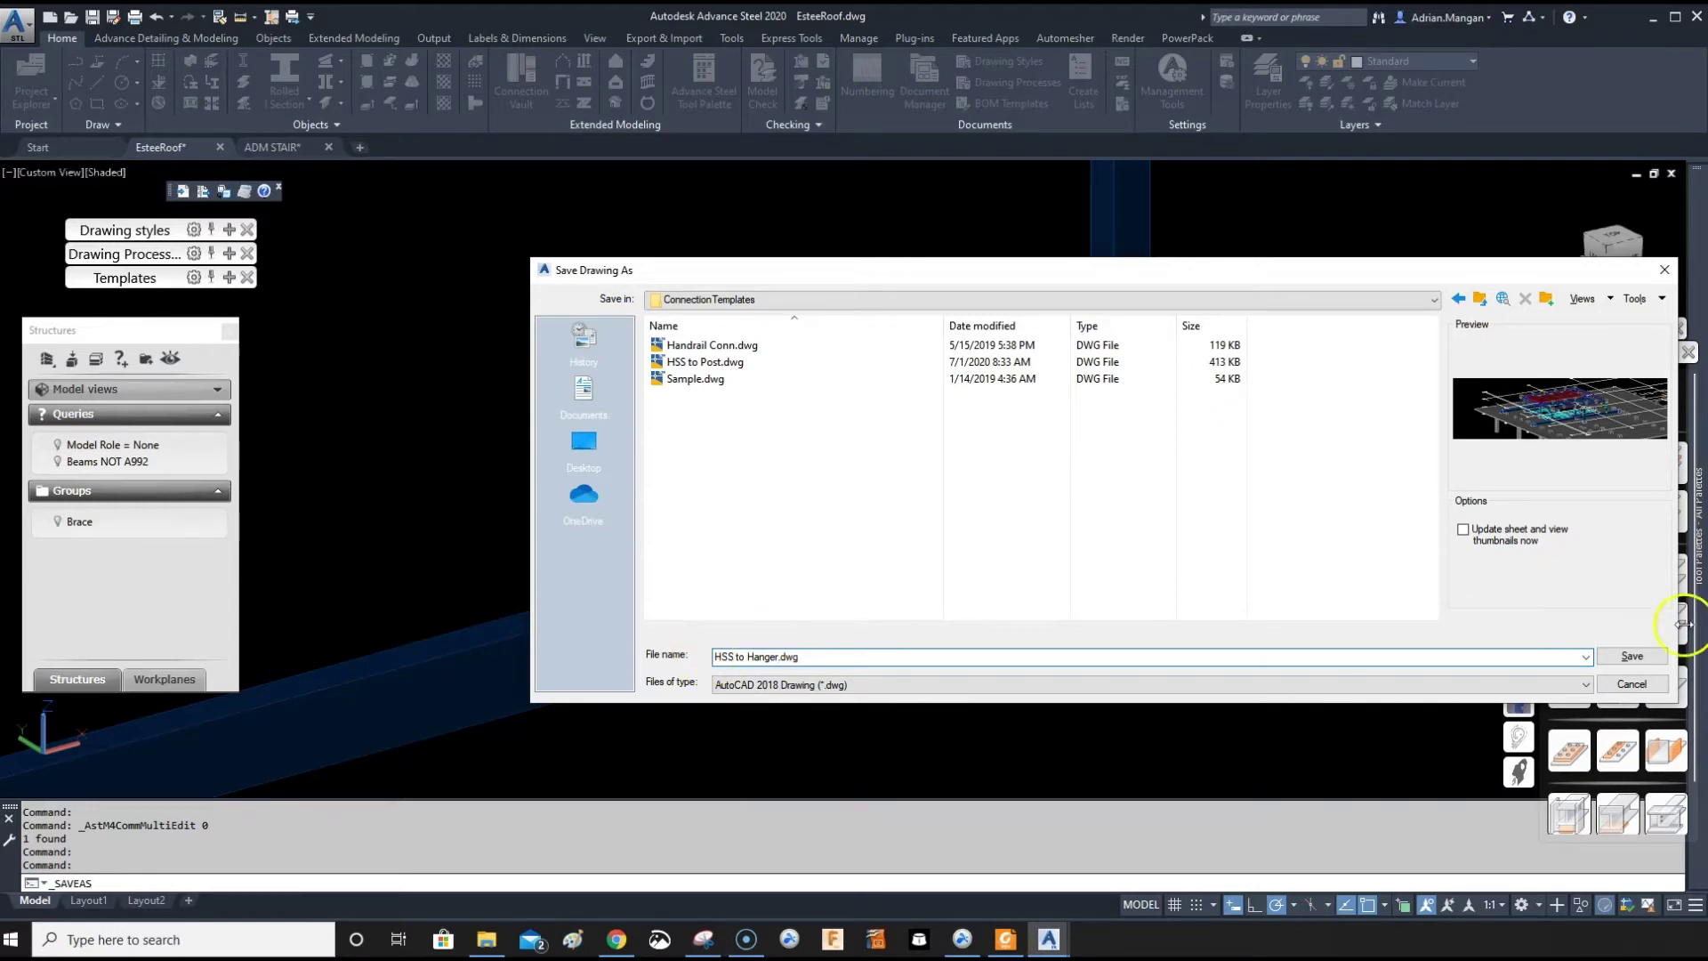
pyautogui.click(1635, 657)
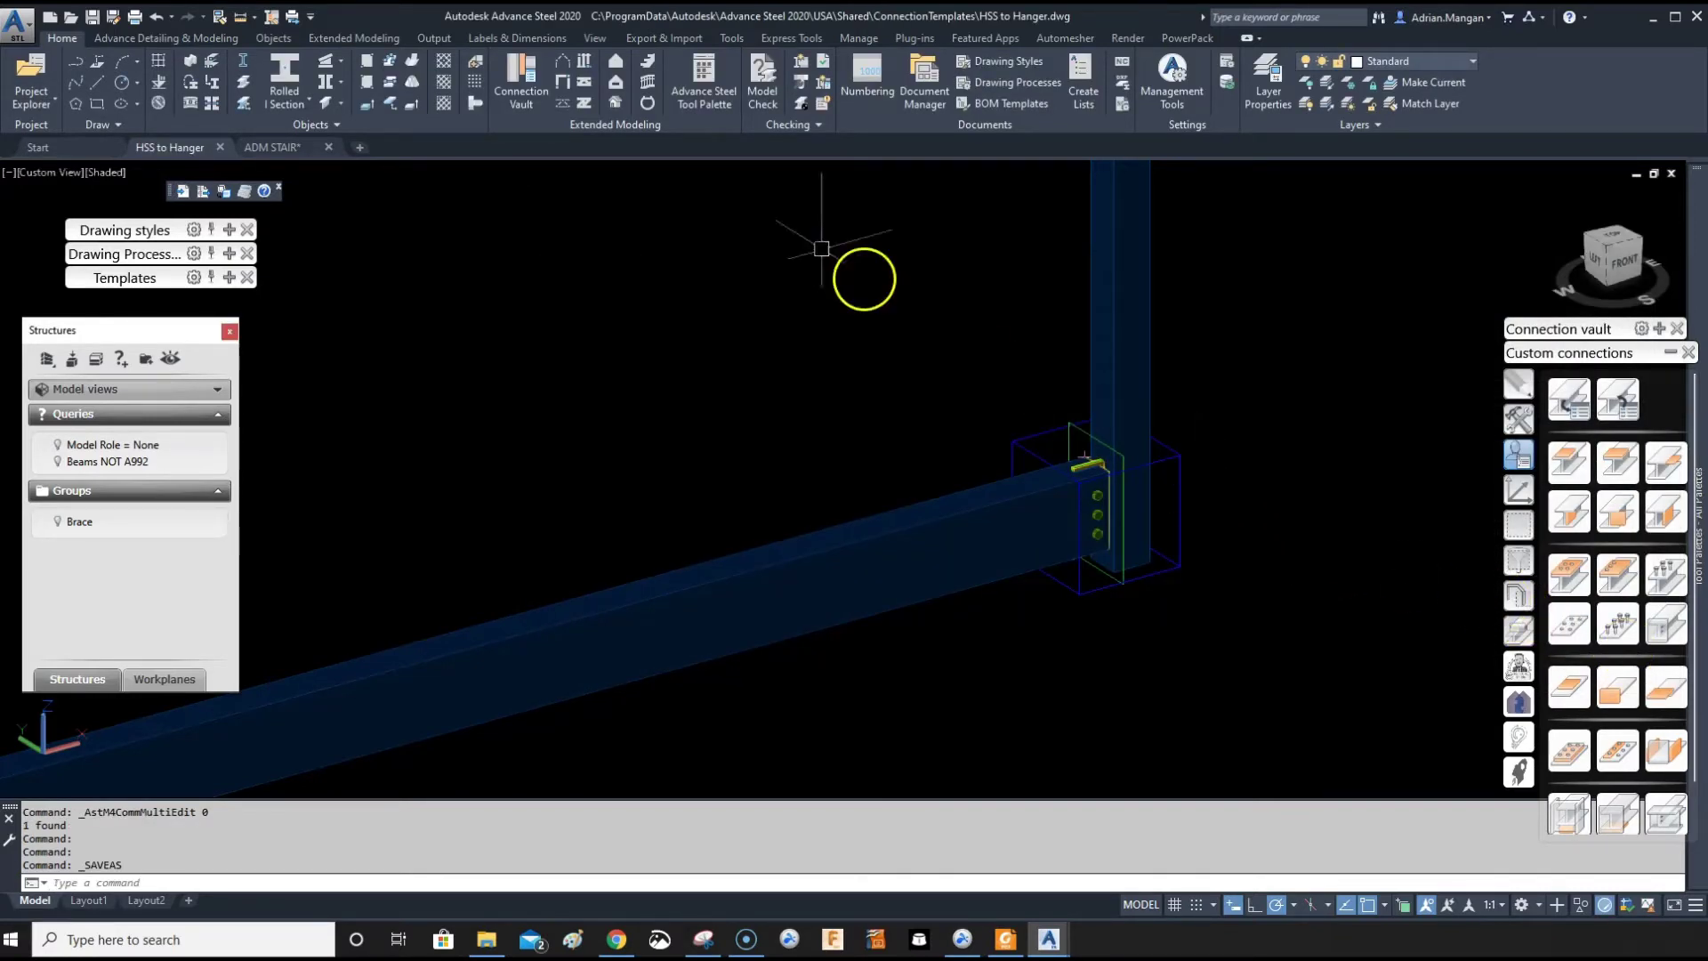
# Switch to the ADM STAIR model and orbit it to a front-left angle
pyautogui.click(283, 145)
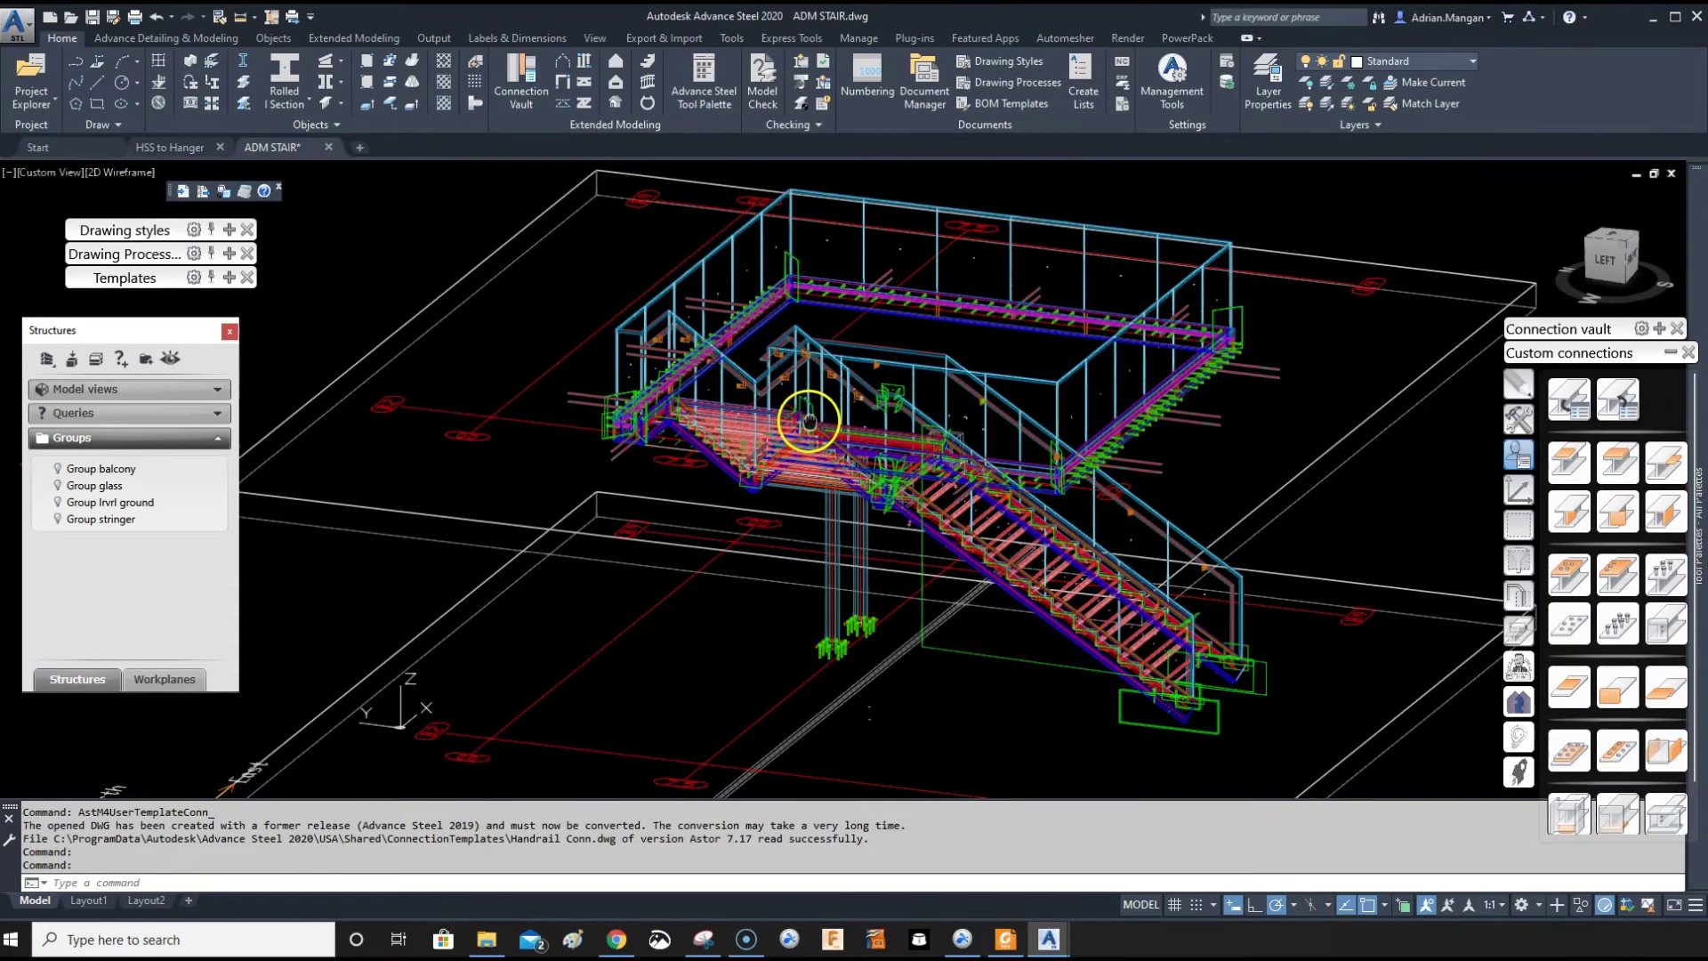
pyautogui.keyDown('shift'); pyautogui.moveTo(807, 421); pyautogui.dragTo(1003, 496, button='middle'); pyautogui.keyUp('shift')
pyautogui.scroll(3, 783, 466)
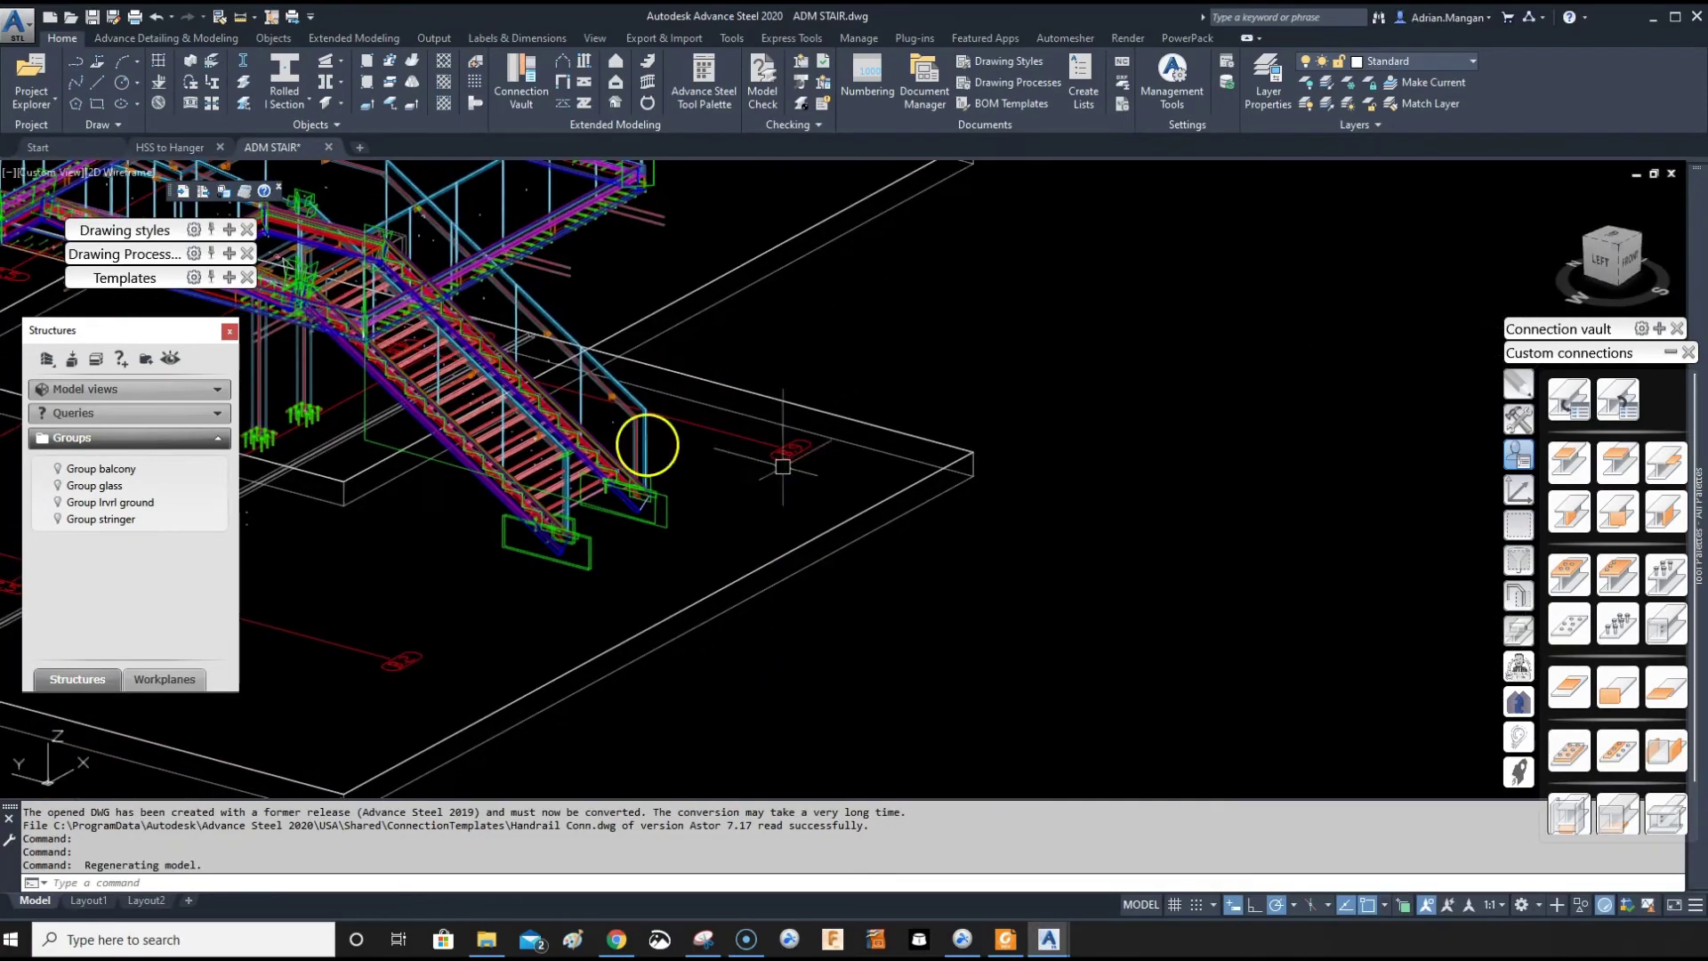
pyautogui.scroll(3, 1021, 442)
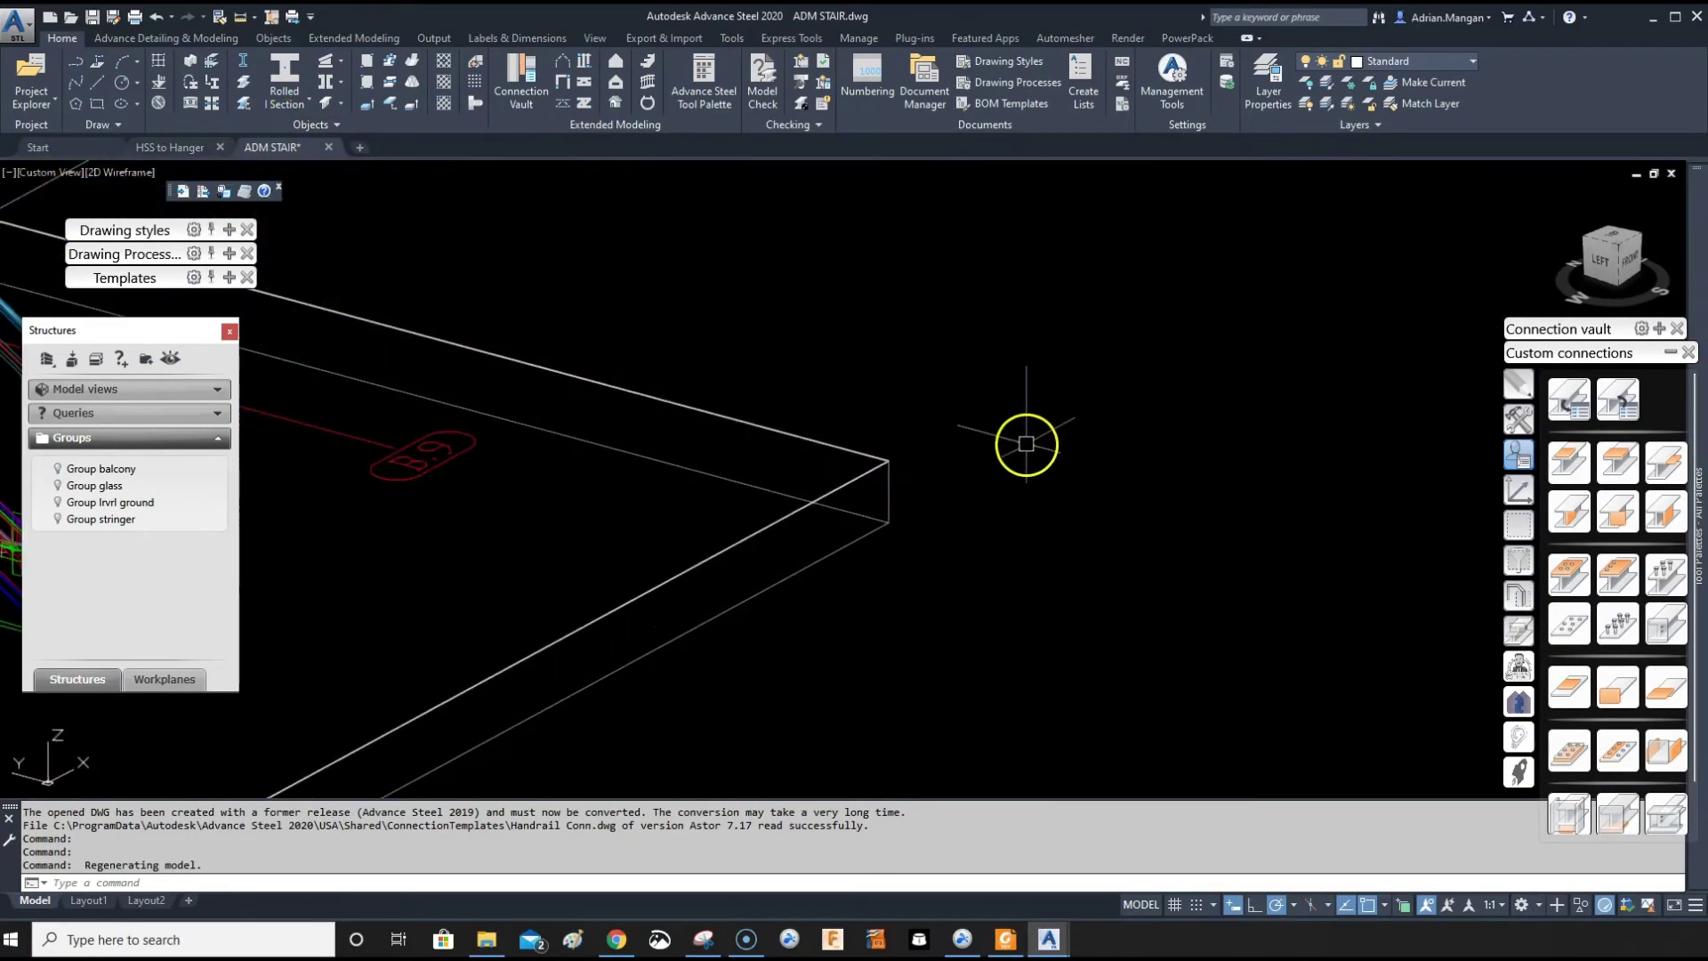
pyautogui.scroll(-5, 667, 382)
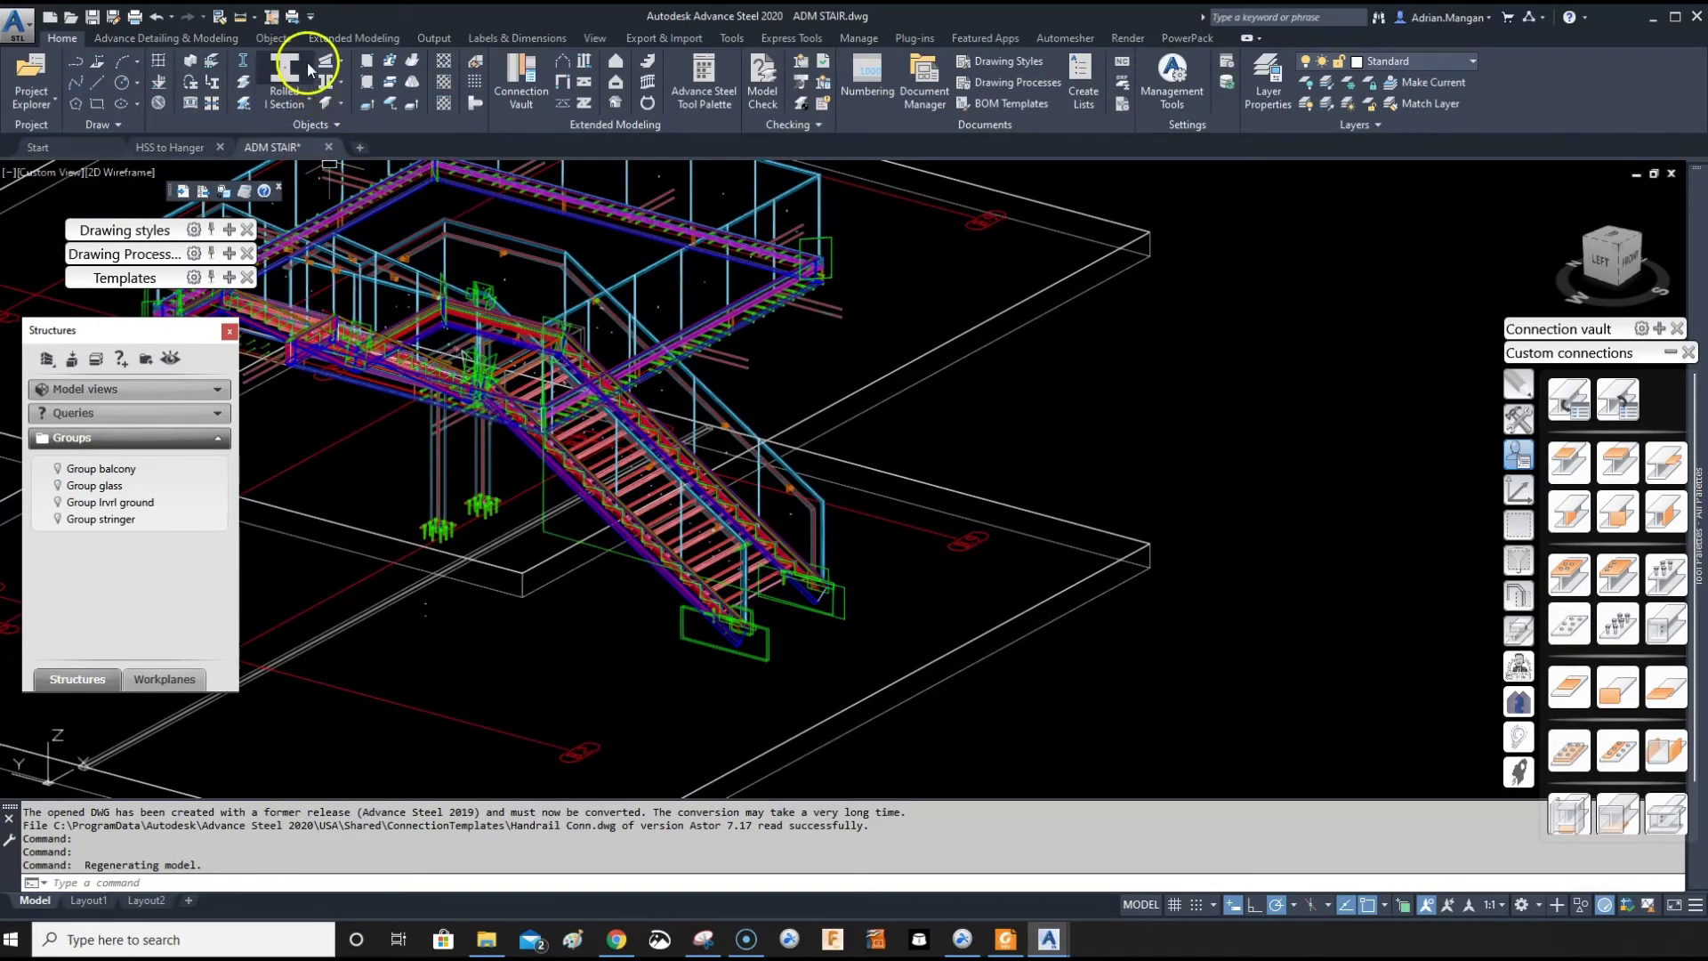
# Preview HSS to Hanger in the connection template explorer, then cancel without applying
pyautogui.click(274, 38)
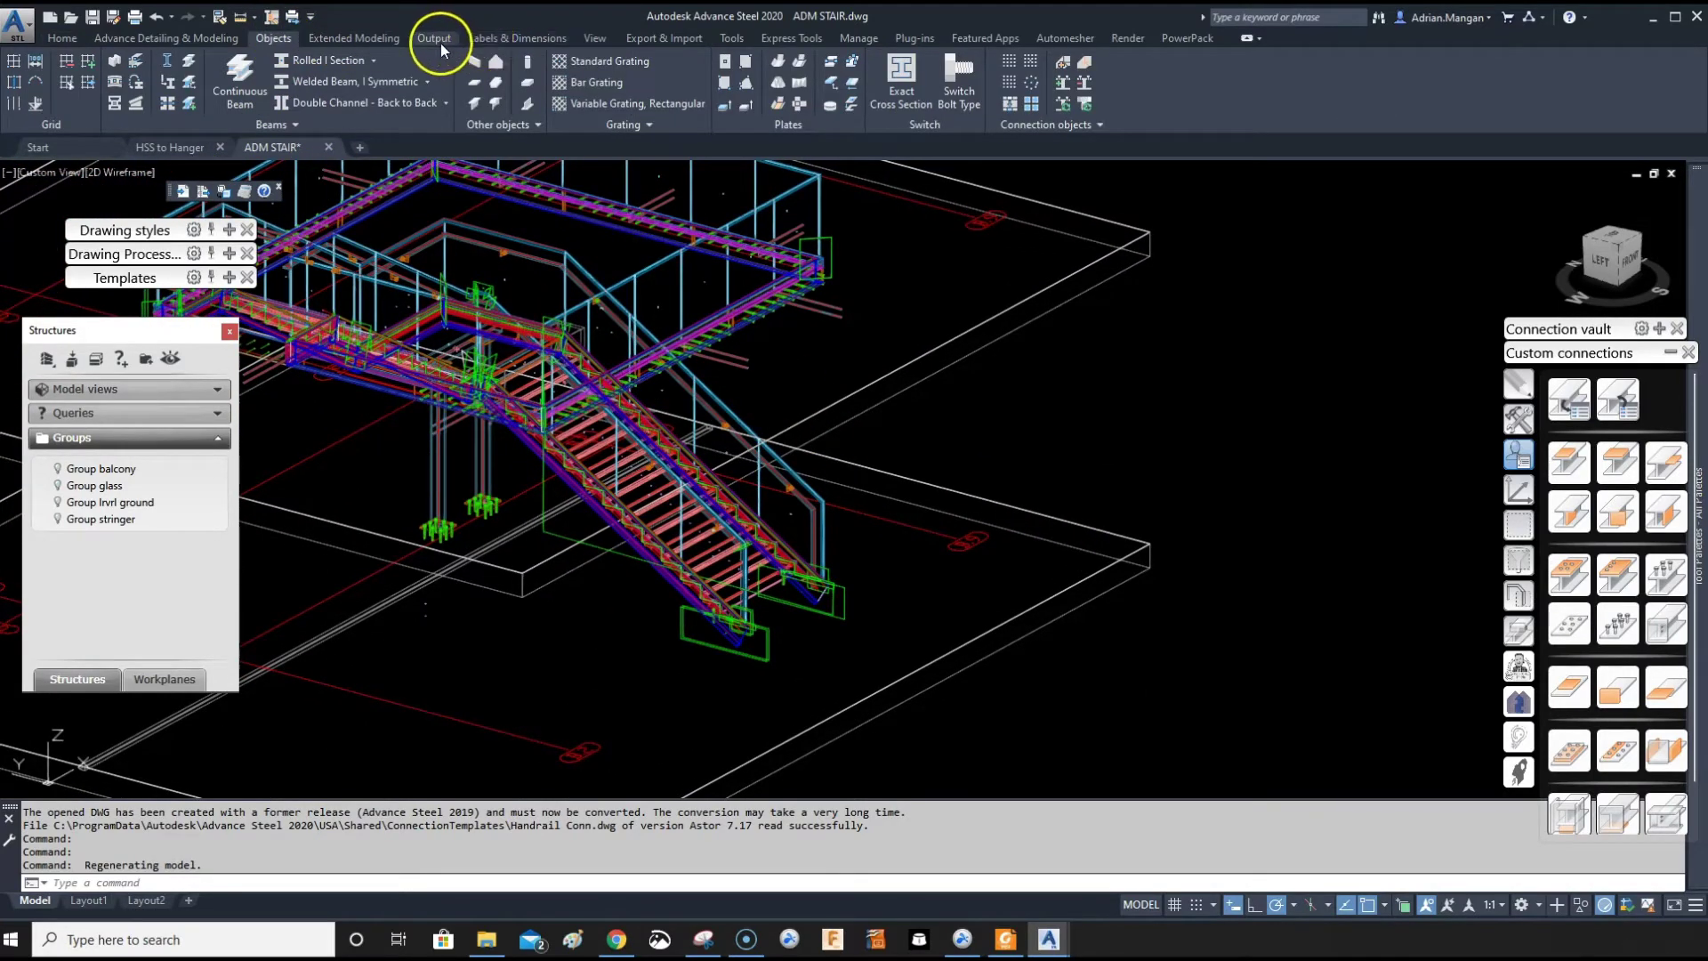
pyautogui.click(1610, 397)
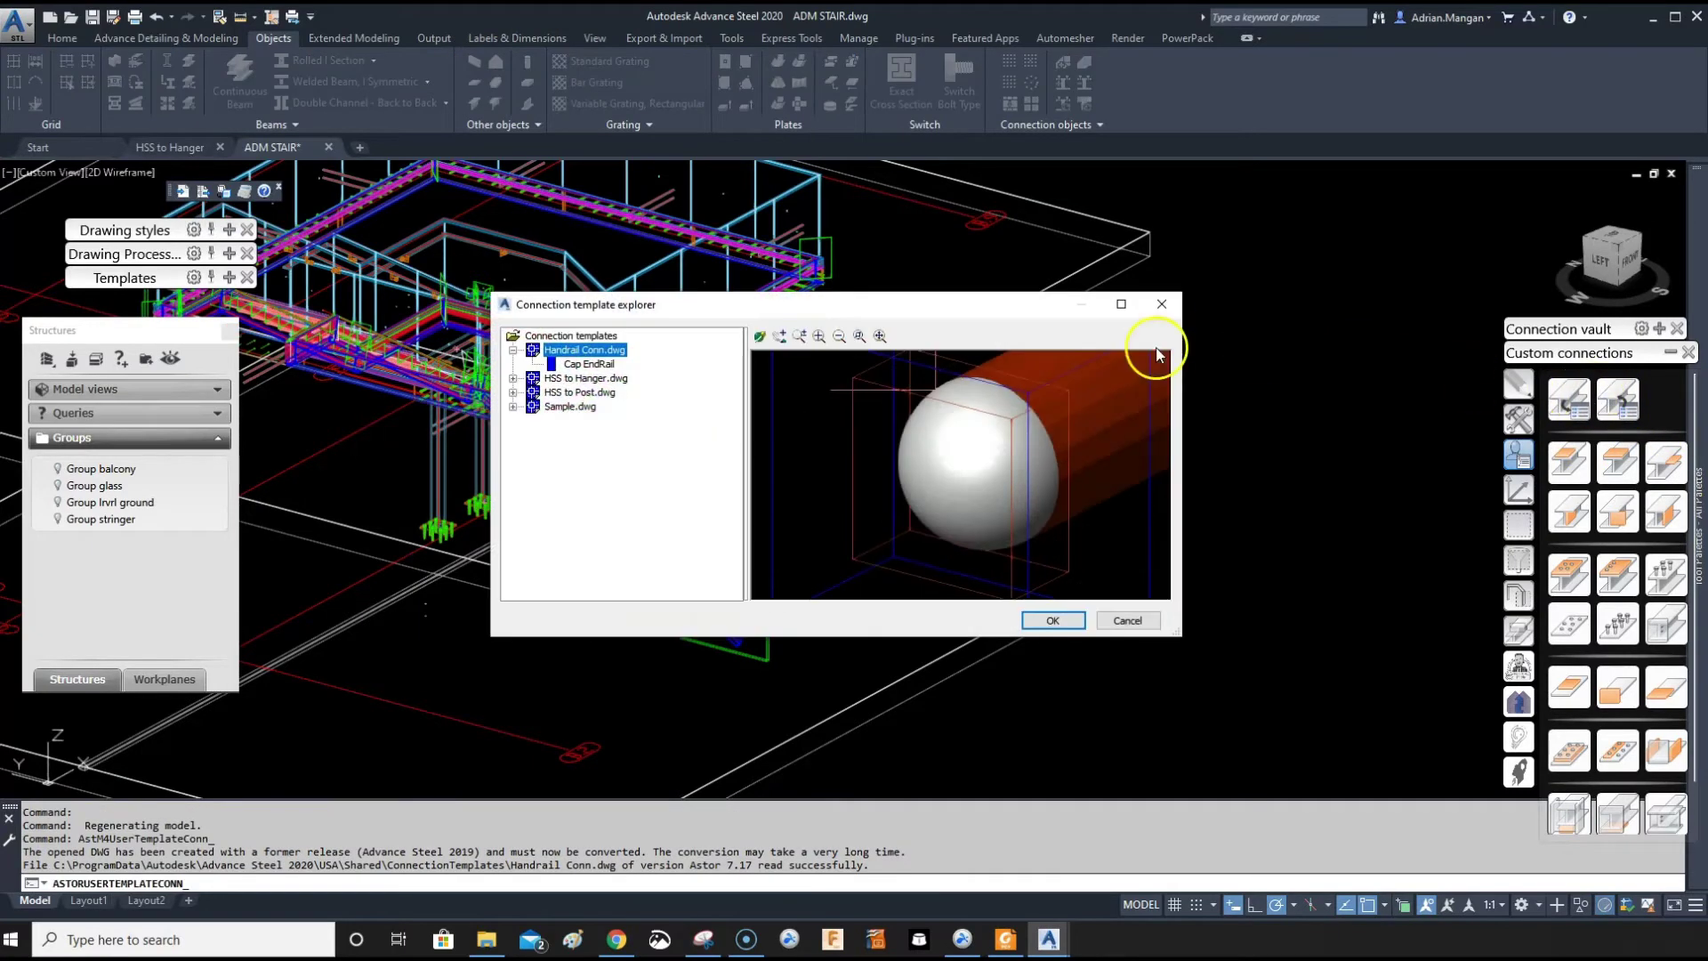
pyautogui.click(514, 351)
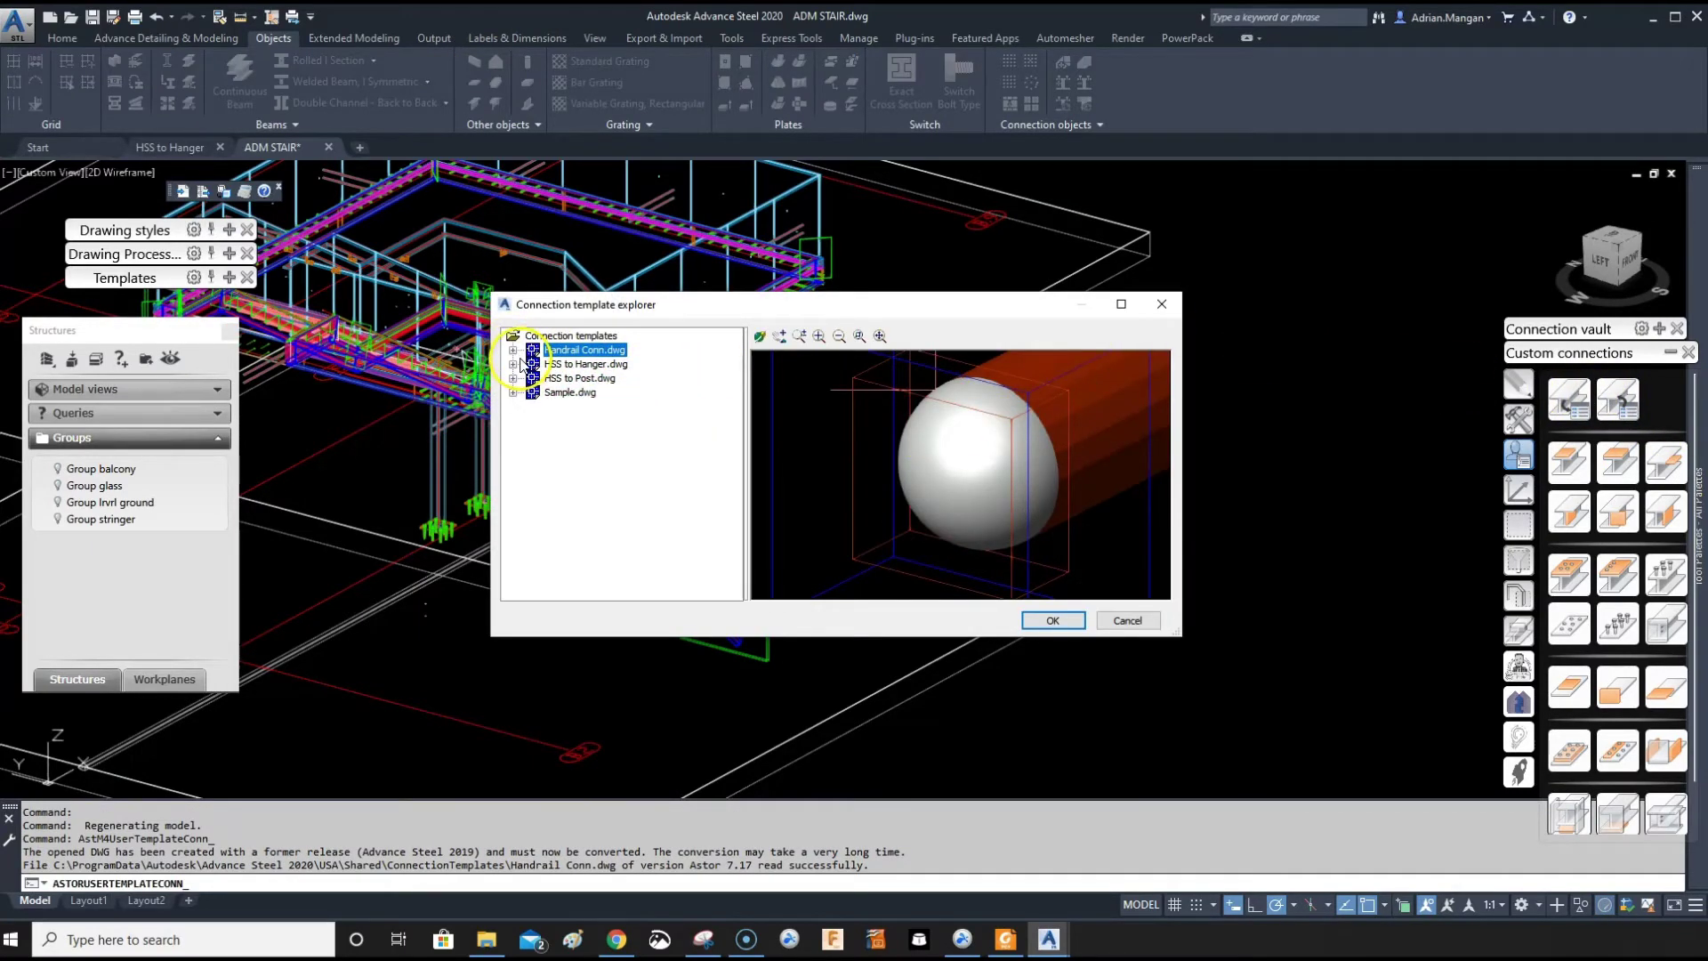
pyautogui.click(594, 379)
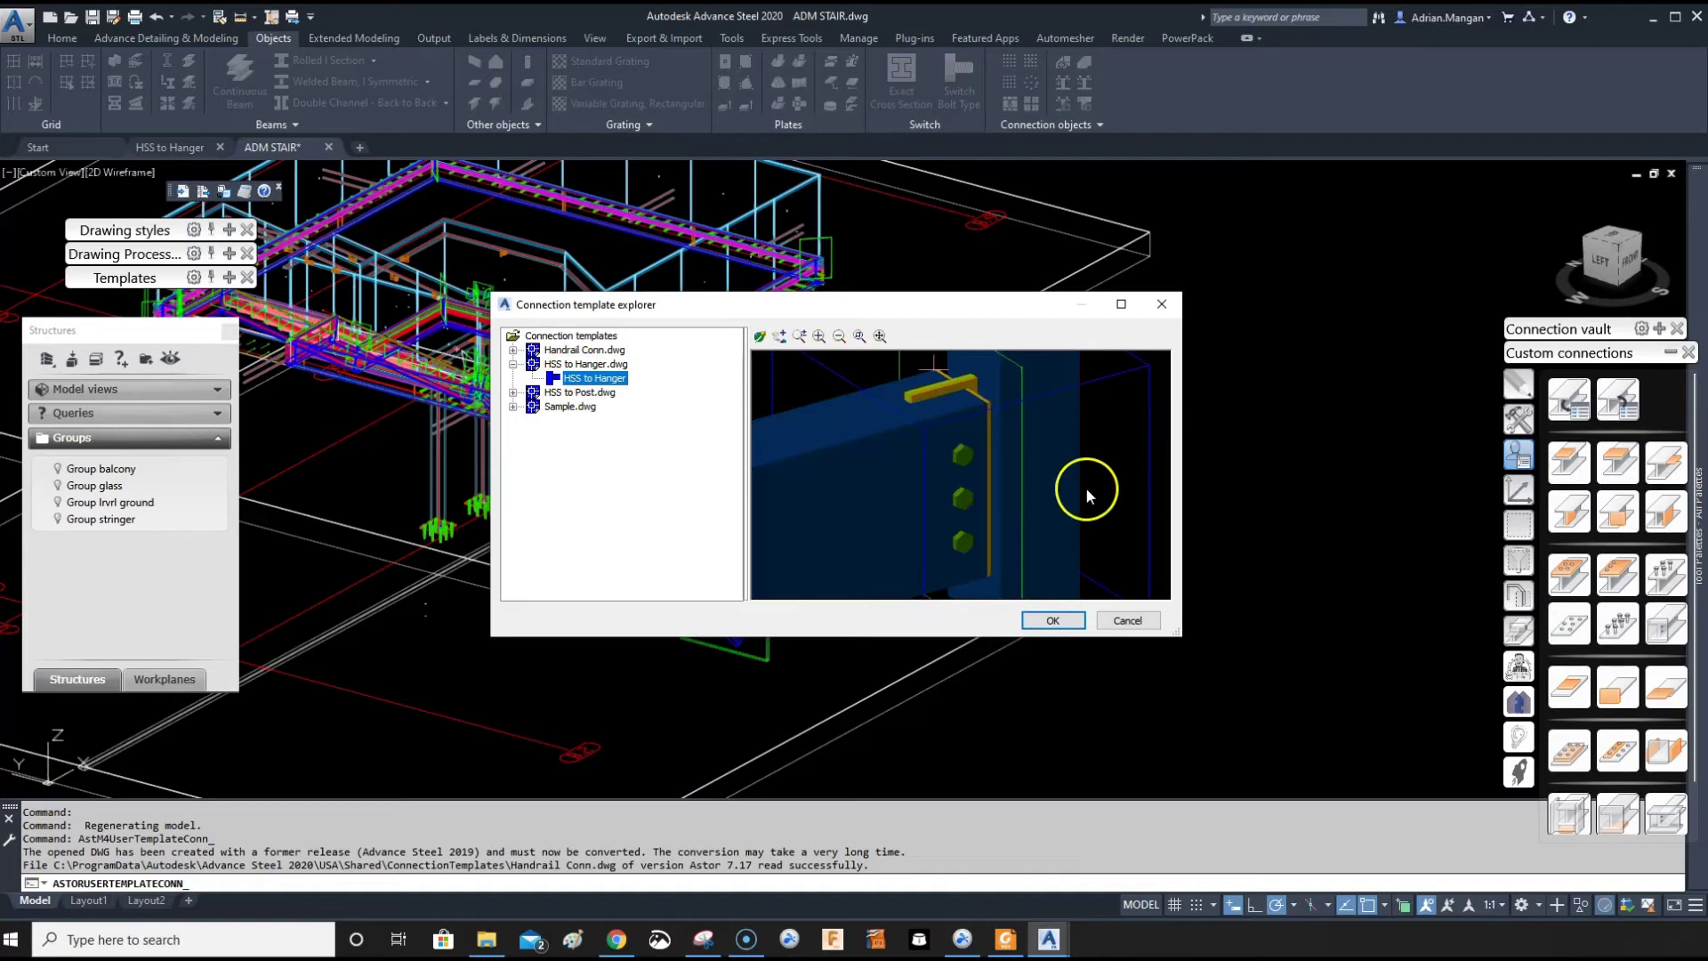
pyautogui.moveTo(1087, 495); pyautogui.dragTo(1002, 450)
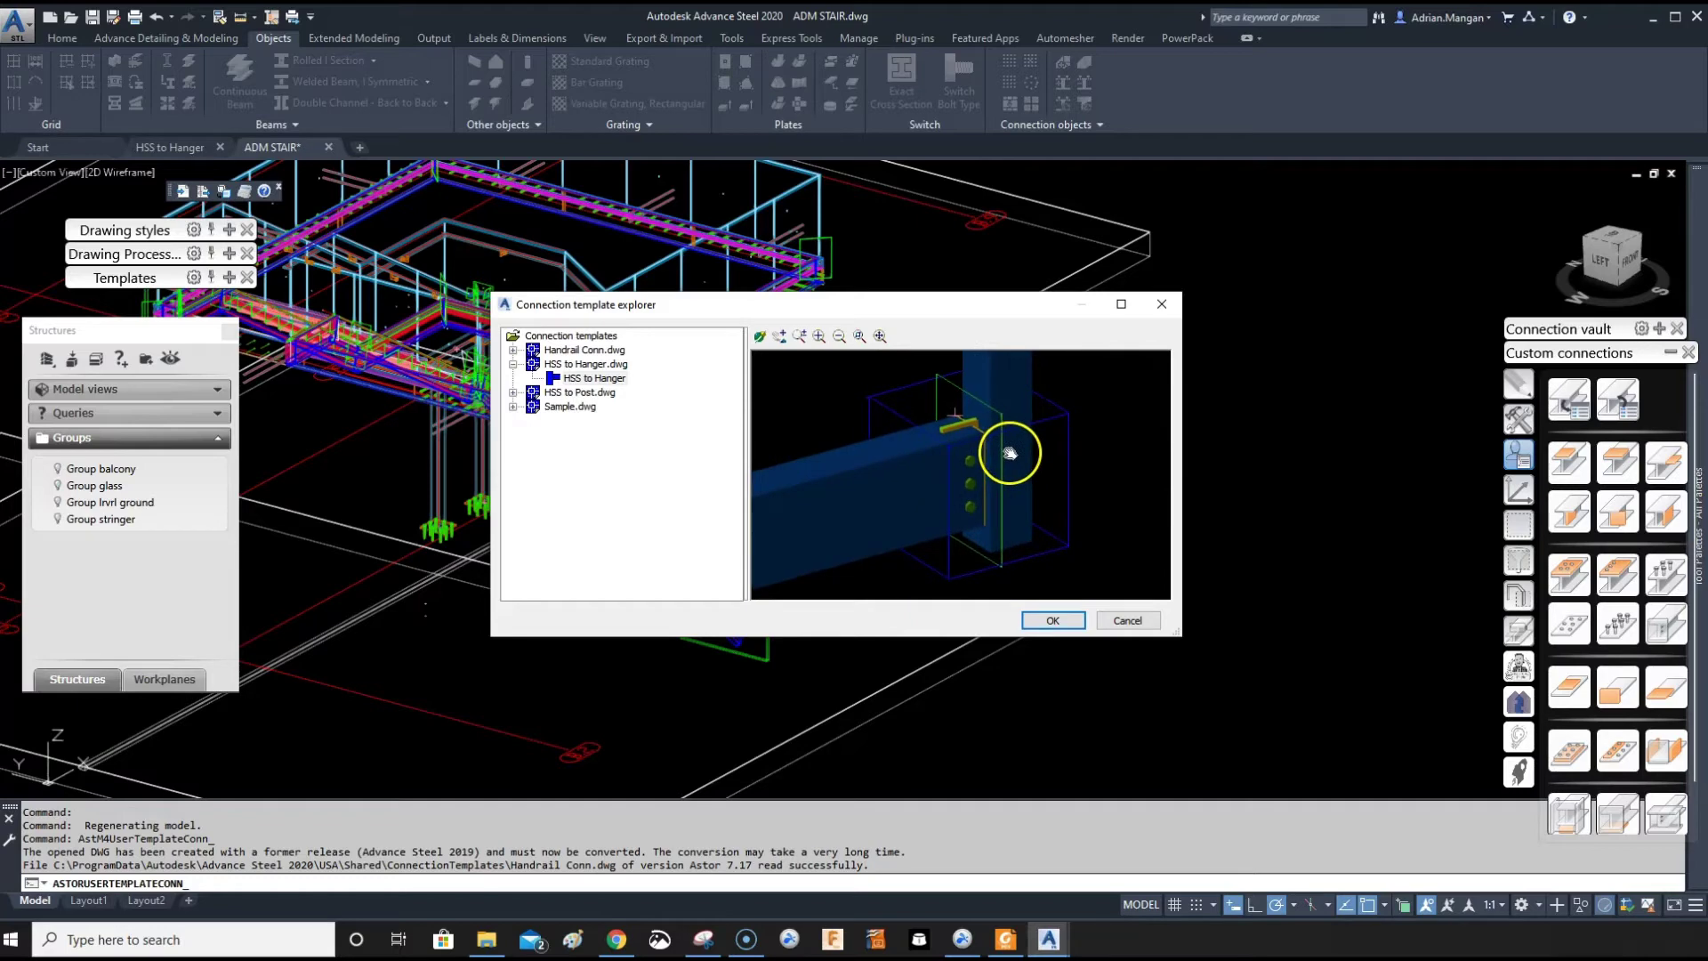
pyautogui.click(1123, 621)
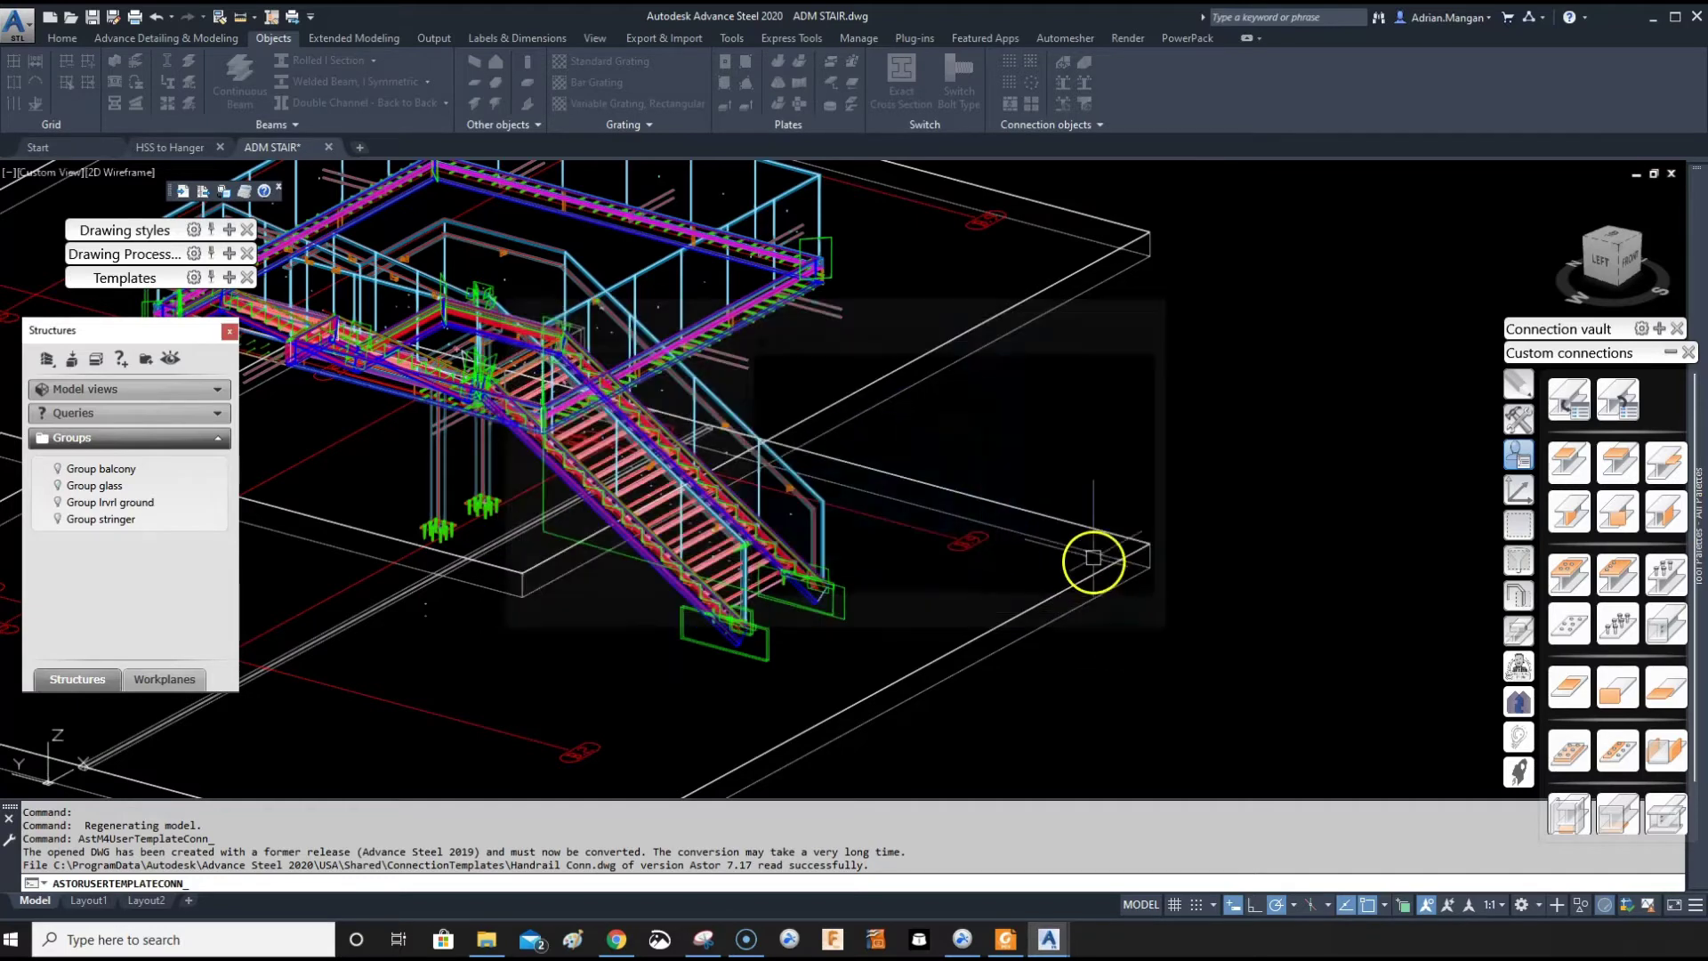
pyautogui.scroll(5, 1134, 520)
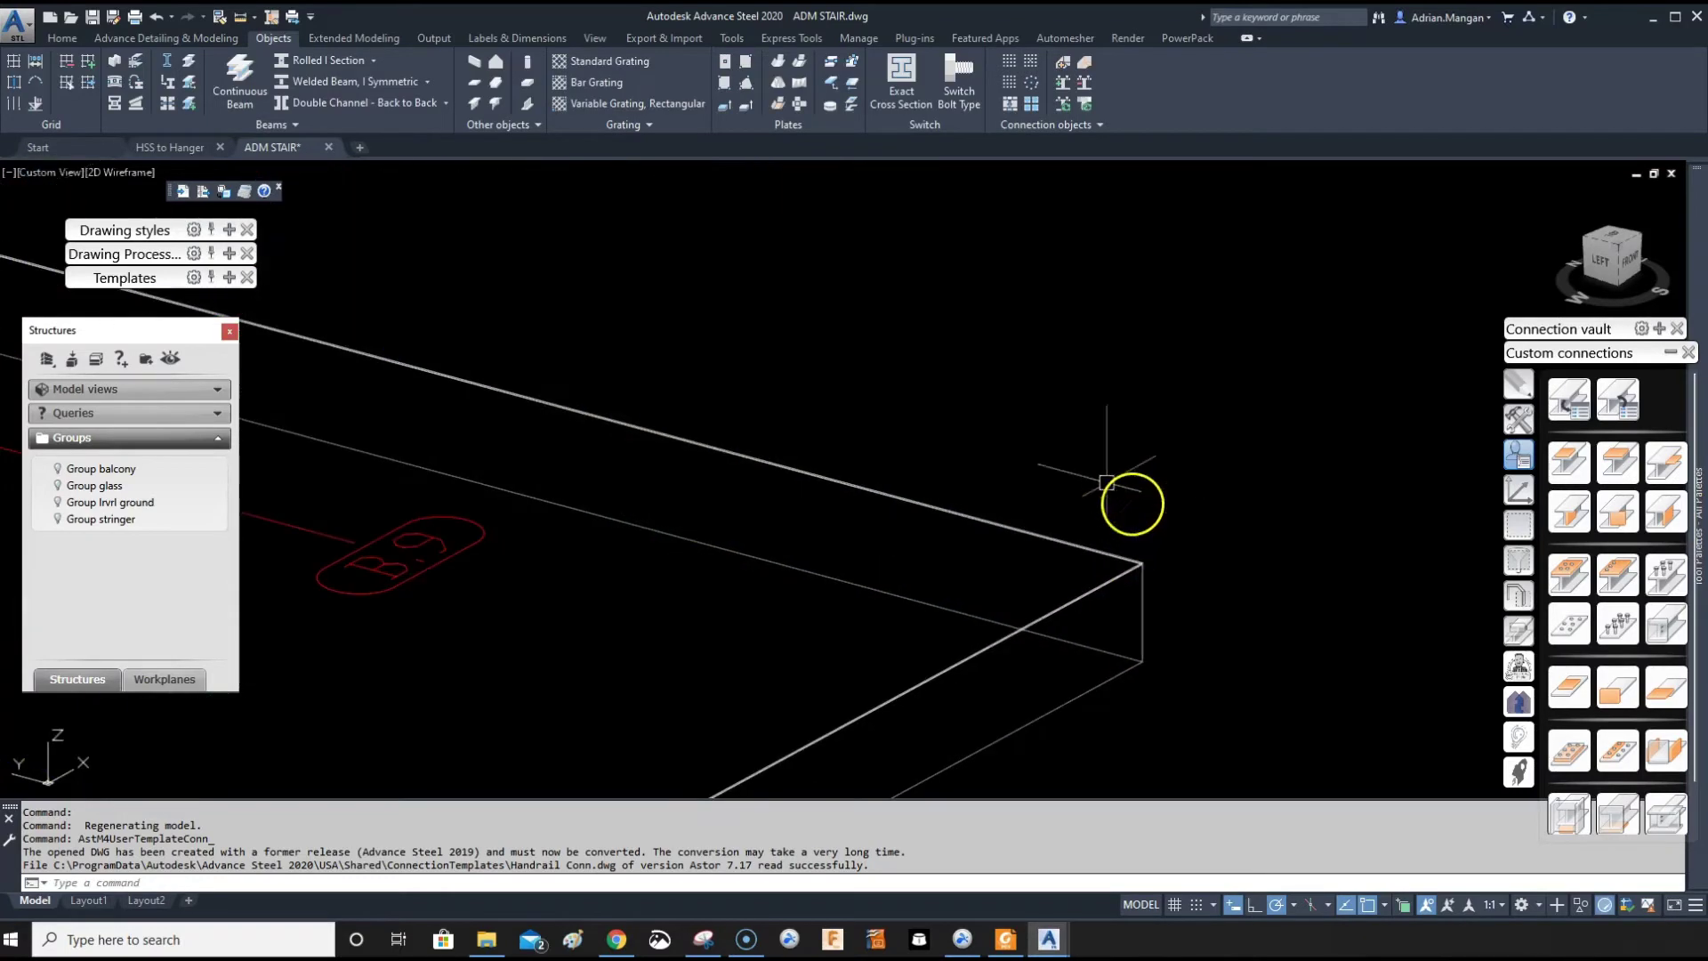
pyautogui.click(196, 145)
pyautogui.click(1105, 317)
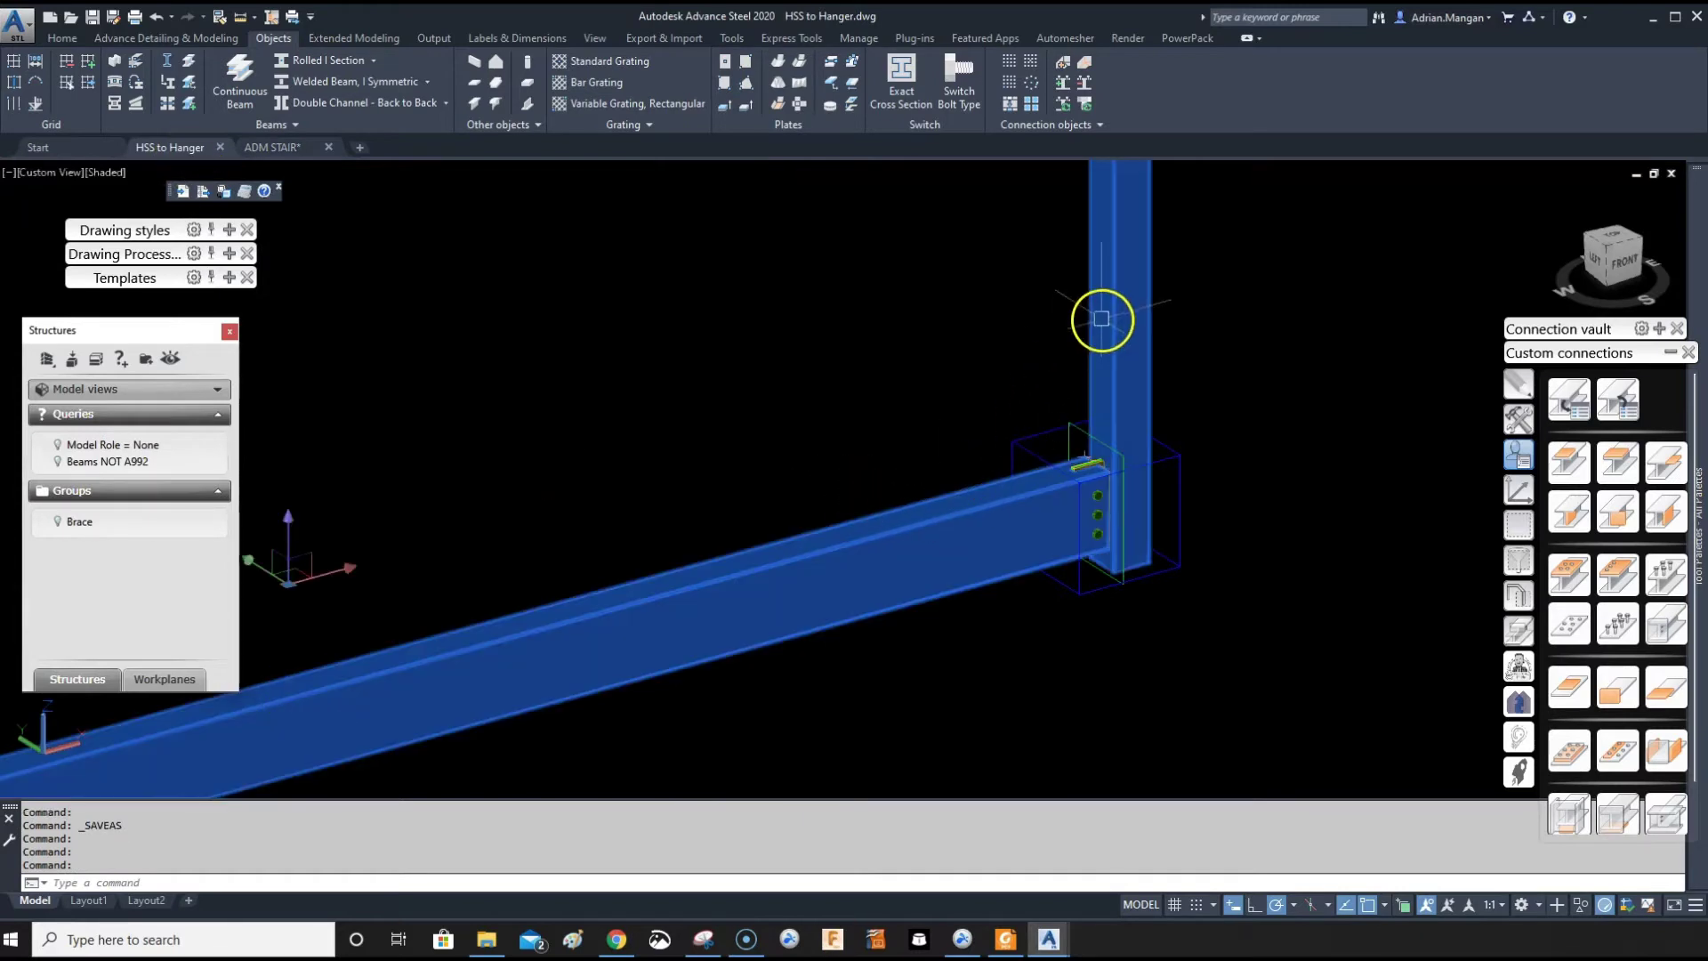
pyautogui.rightClick(1104, 322)
pyautogui.moveTo(1157, 379)
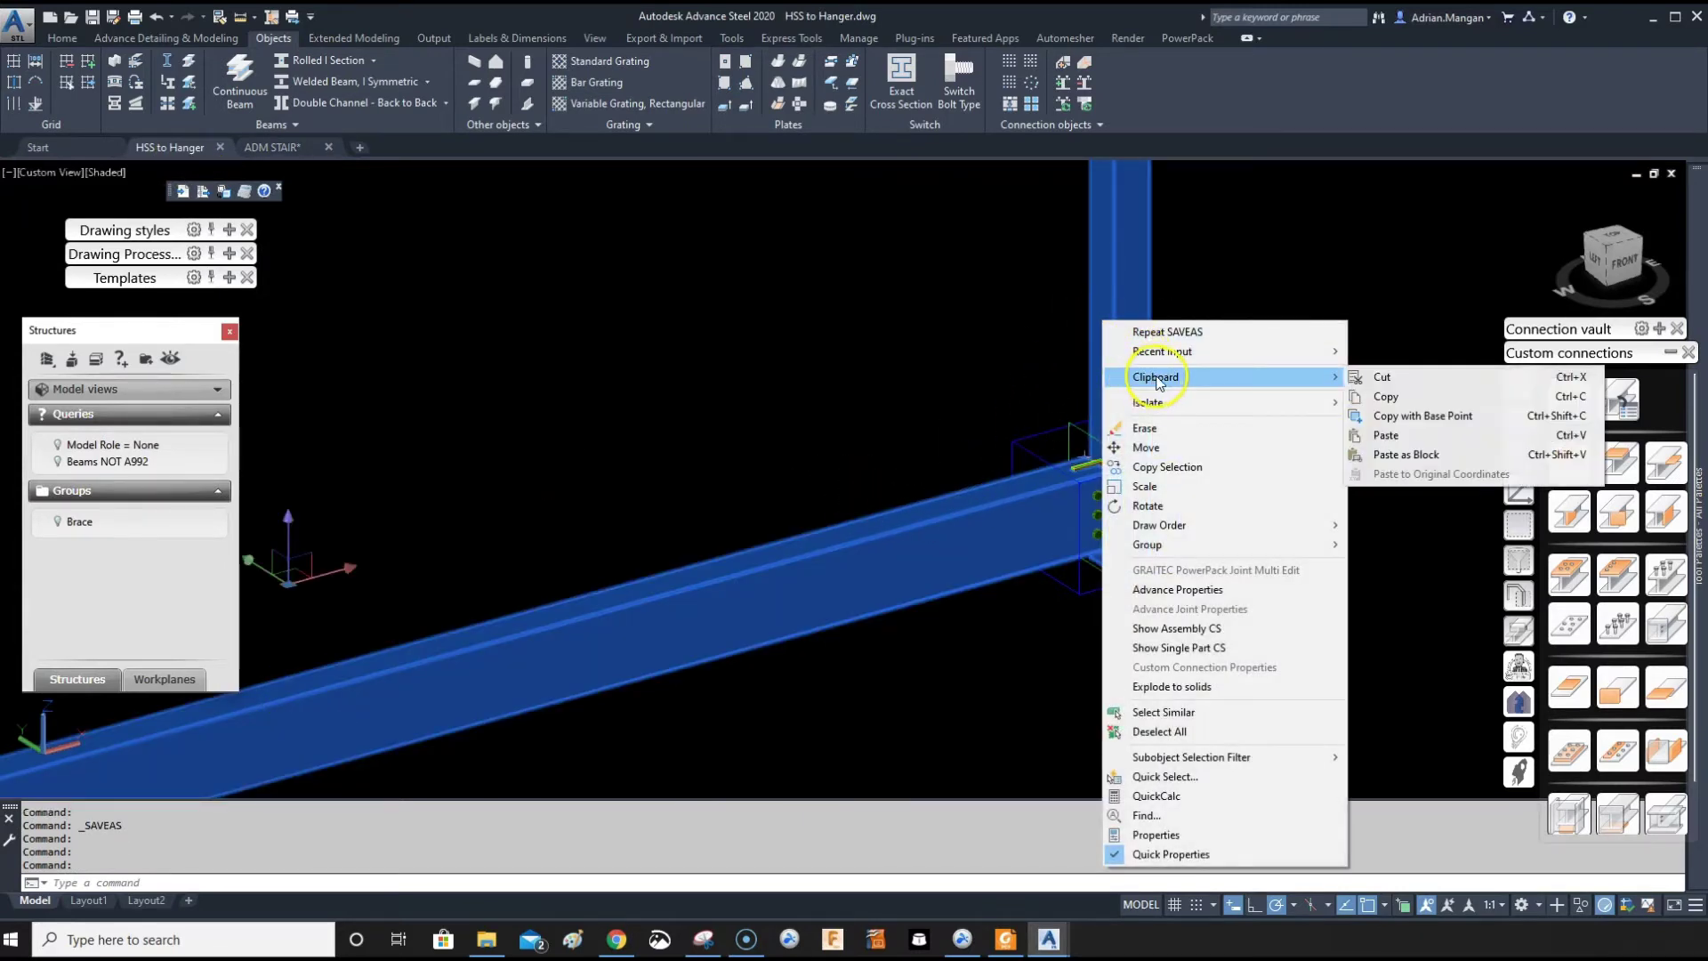
pyautogui.click(1392, 415)
pyautogui.scroll(4, 1136, 564)
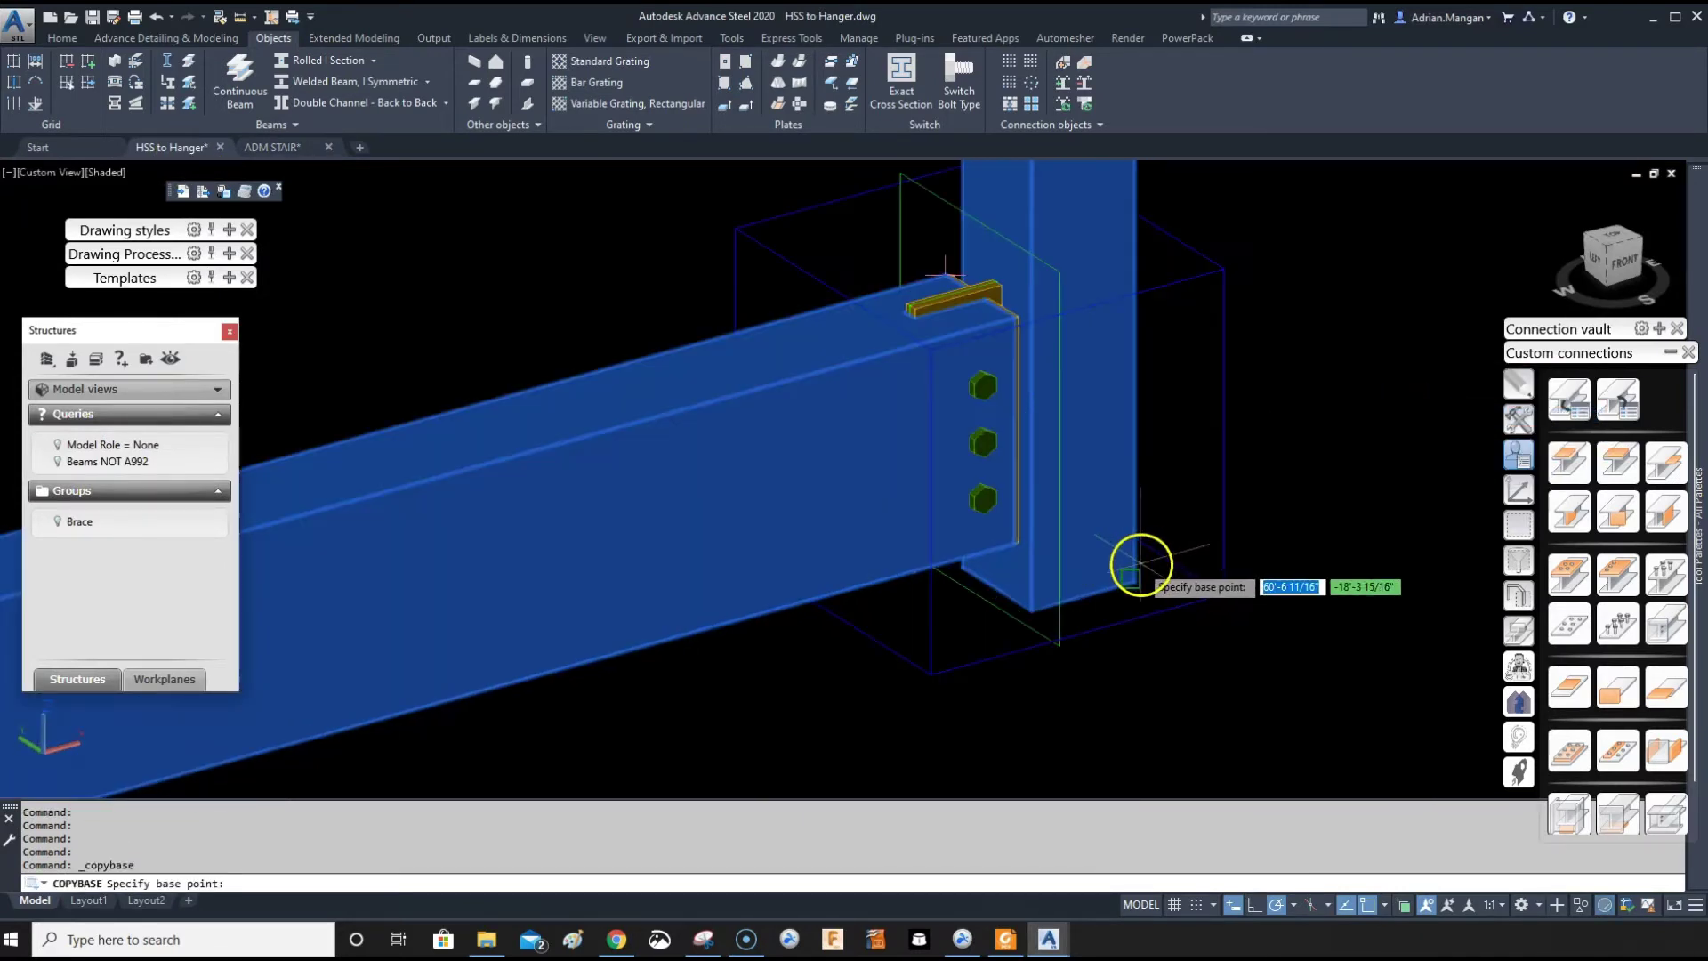
pyautogui.click(1054, 571)
pyautogui.scroll(-4, 1183, 419)
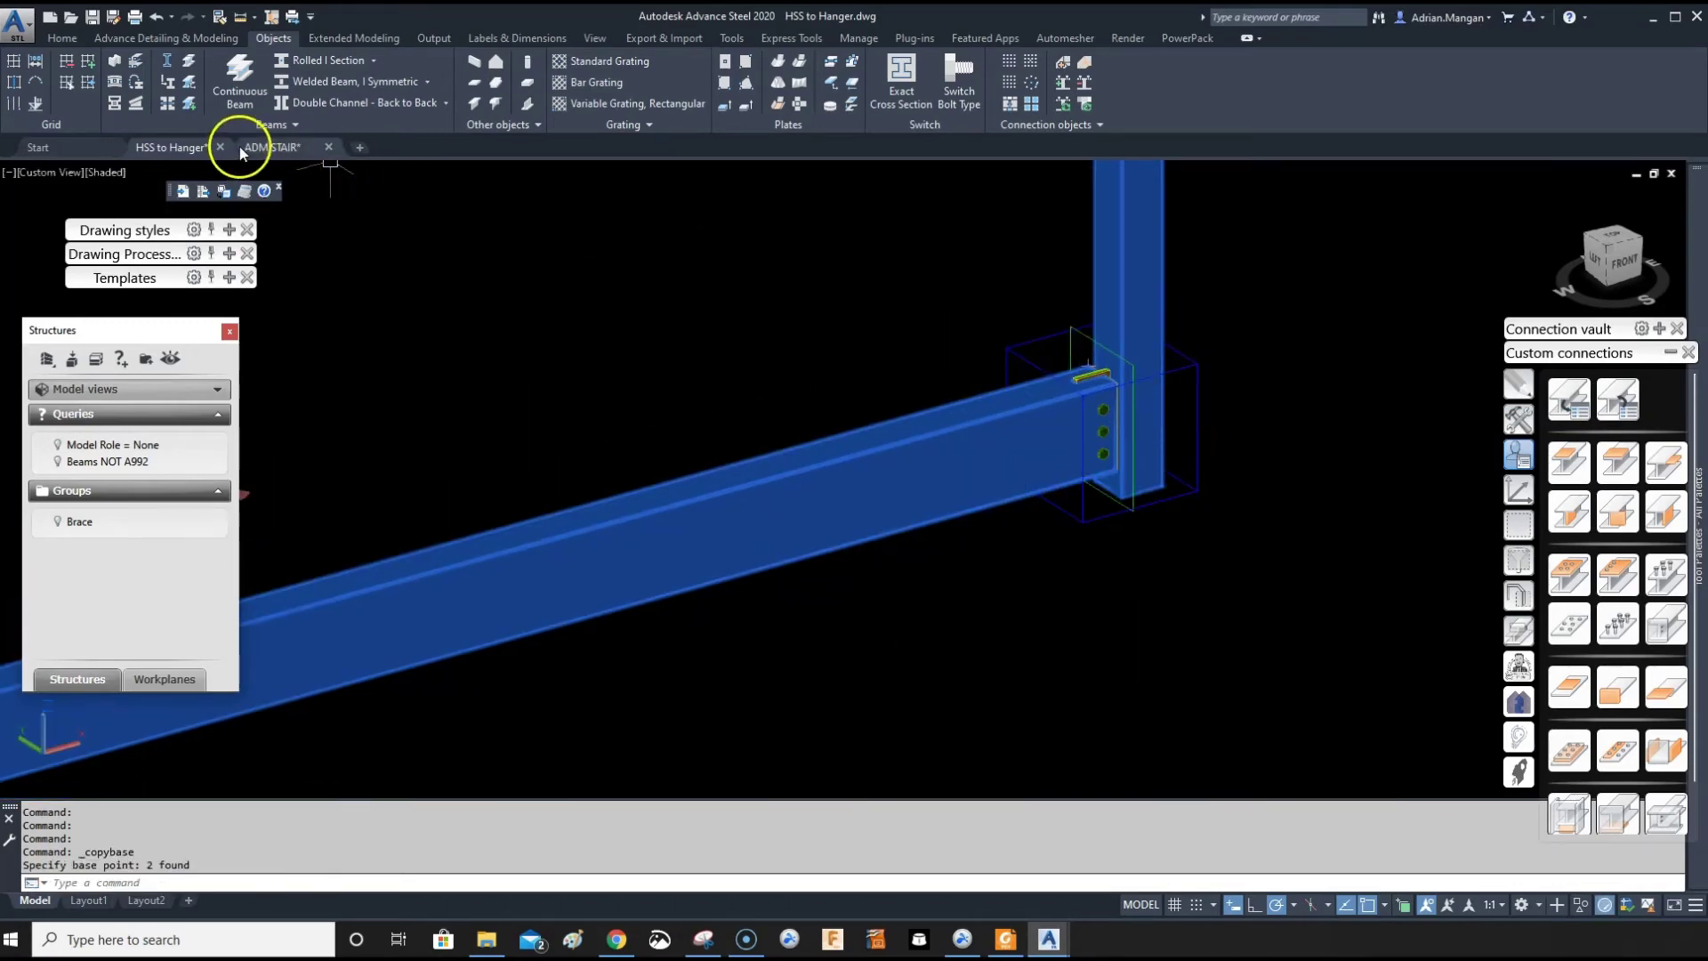
pyautogui.click(273, 147)
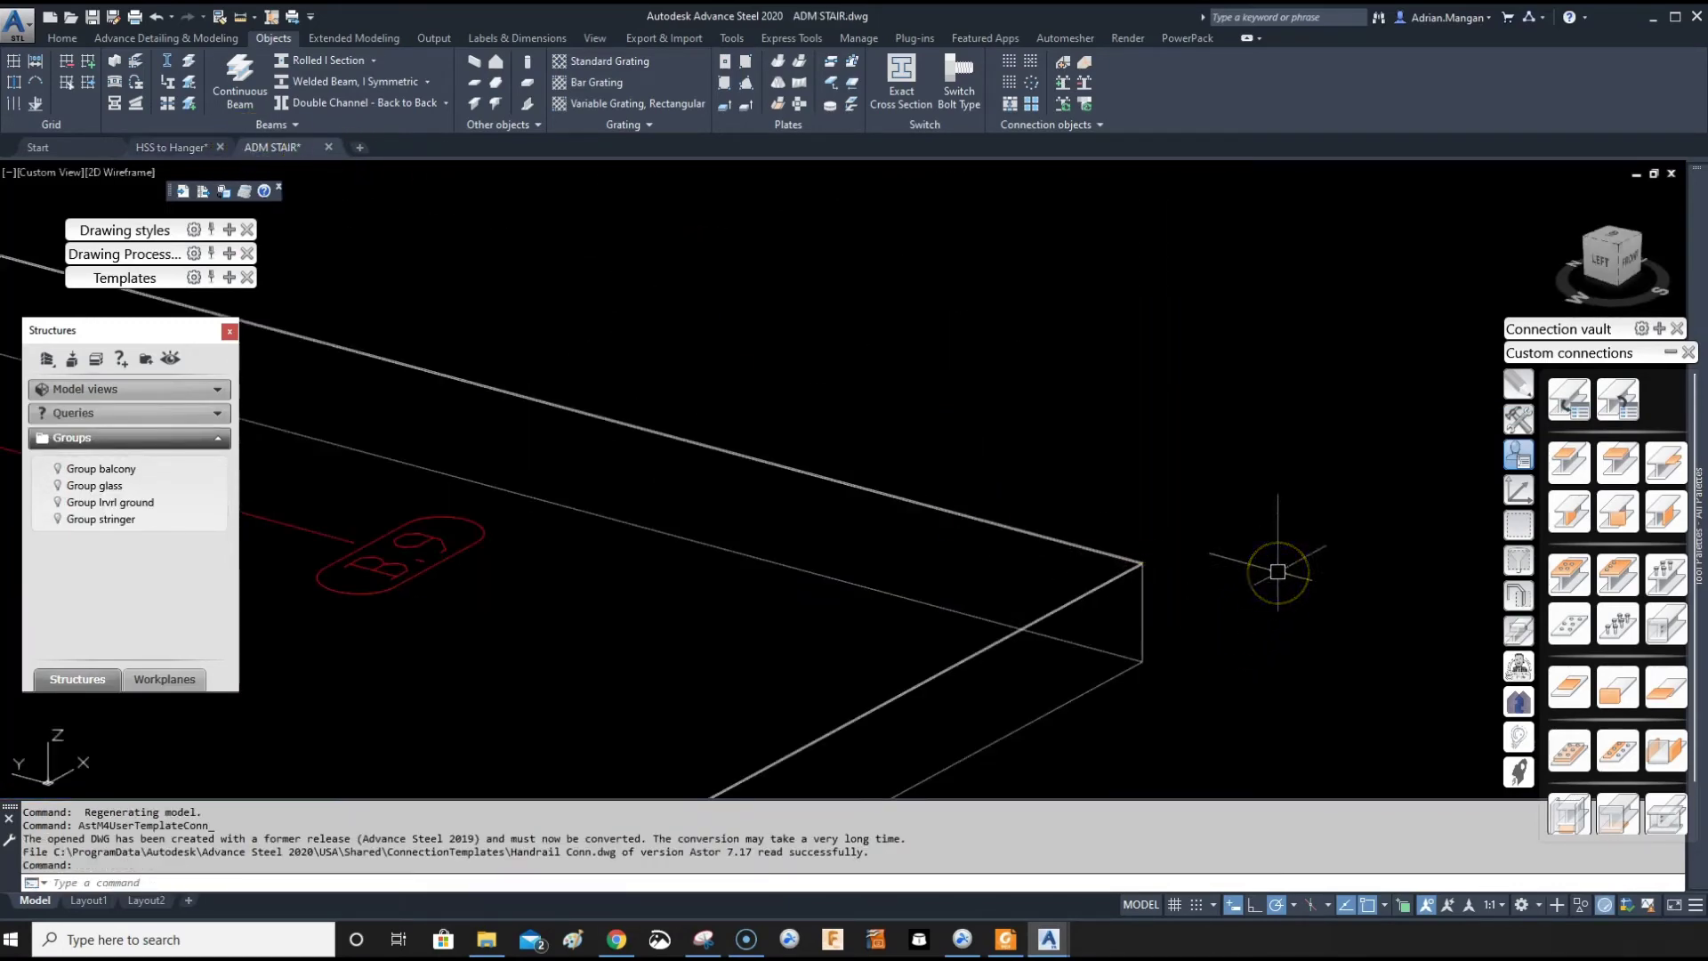
pyautogui.hotkey('ctrl', 'shift', 'v')
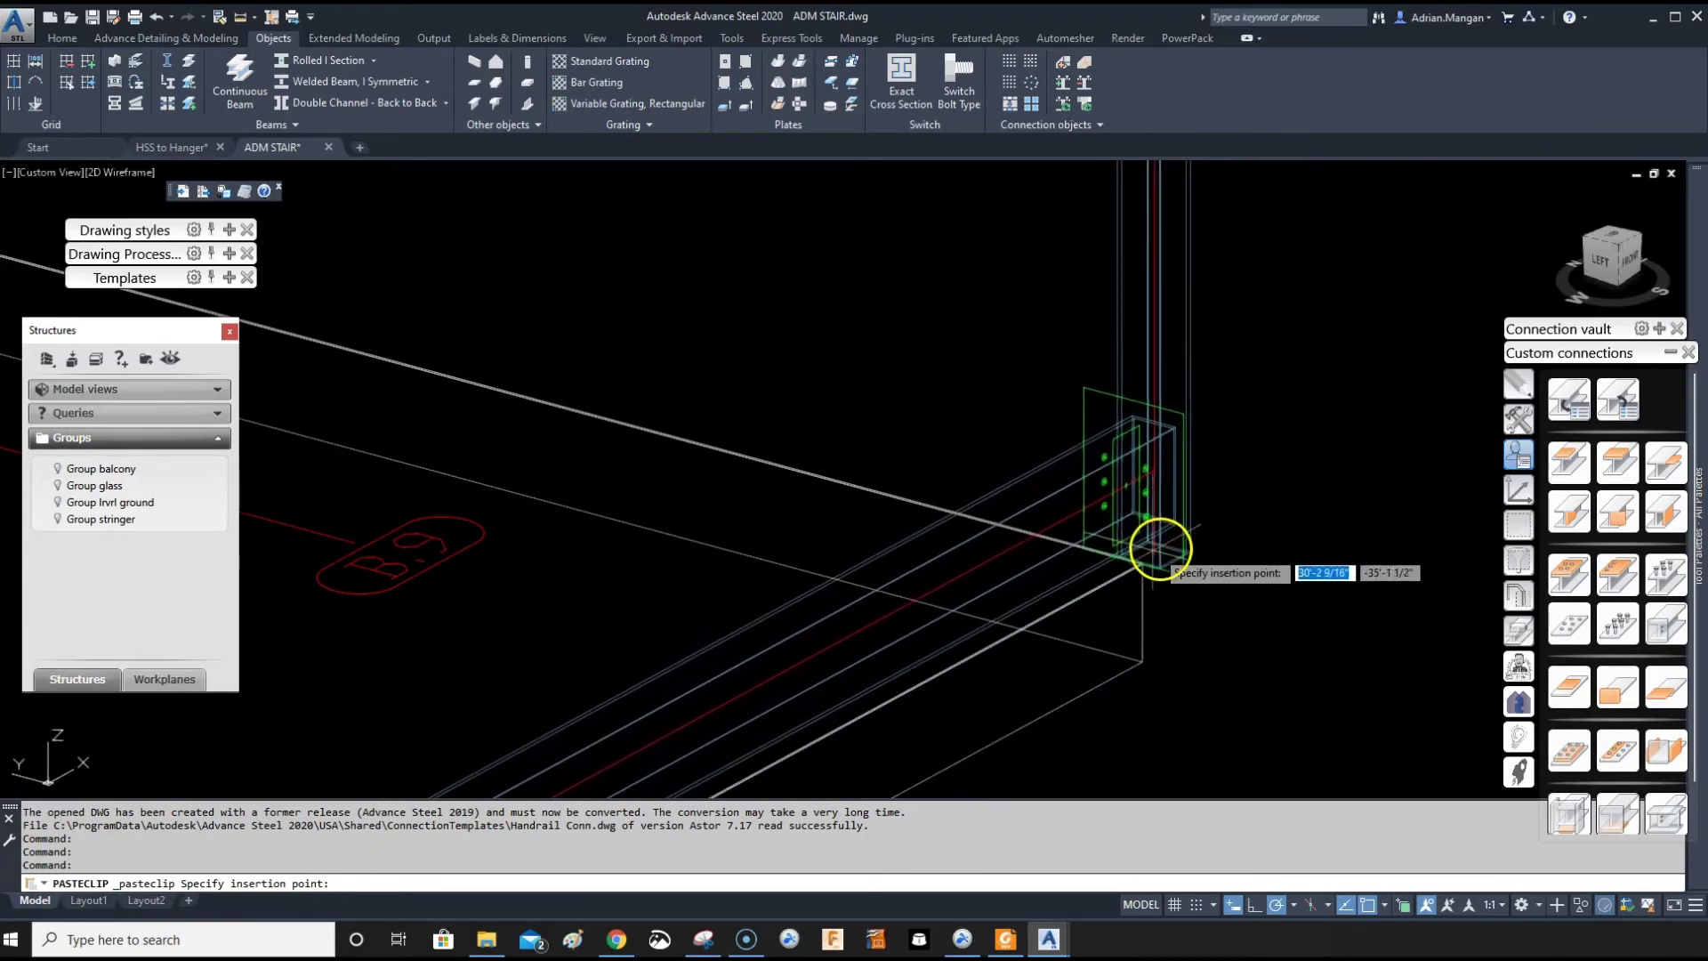
pyautogui.click(1149, 562)
pyautogui.click(1283, 683)
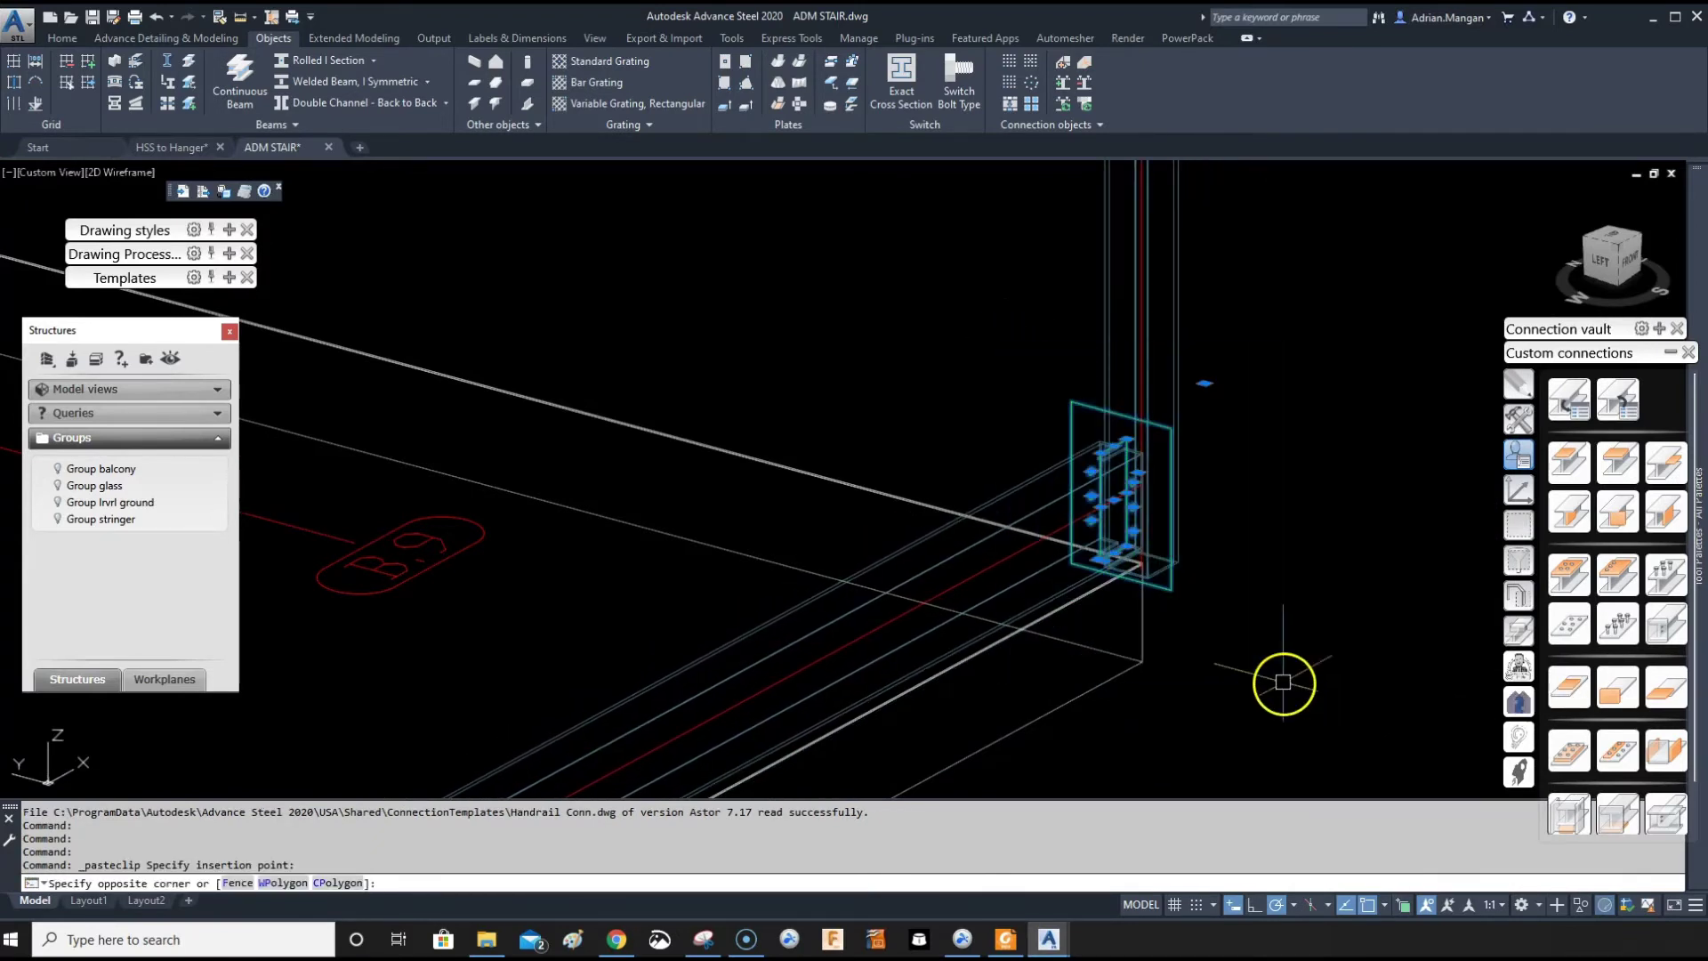
pyautogui.click(1281, 672)
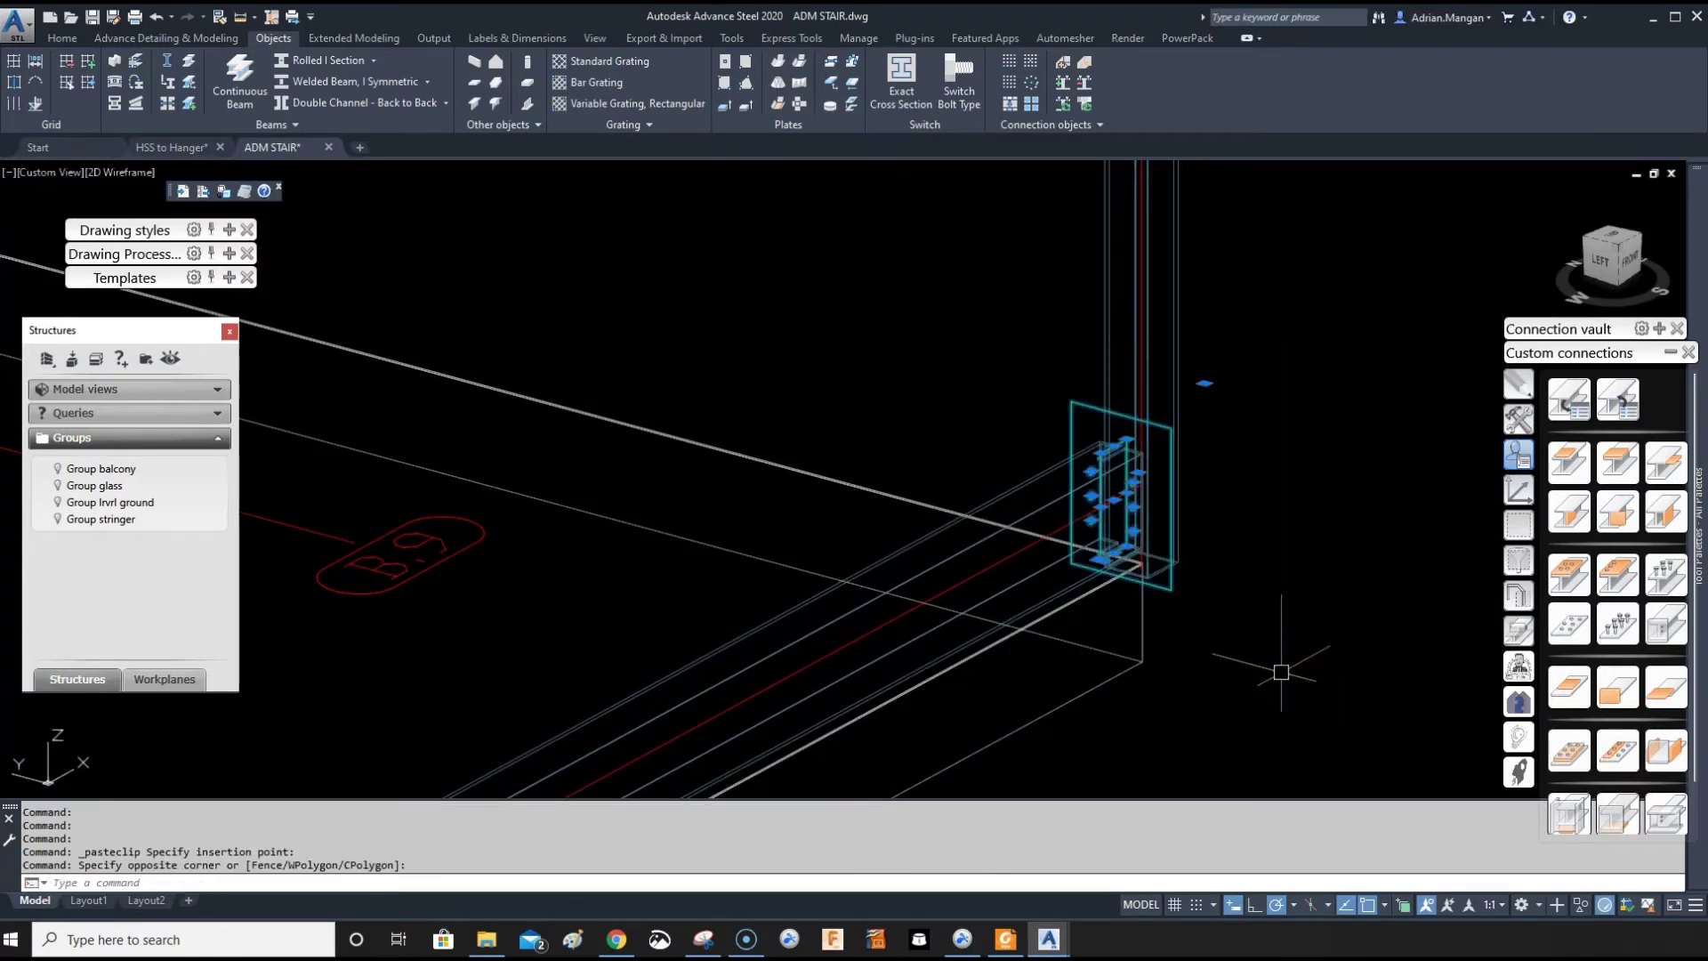
pyautogui.press('Delete')
pyautogui.scroll(-3, 1094, 515)
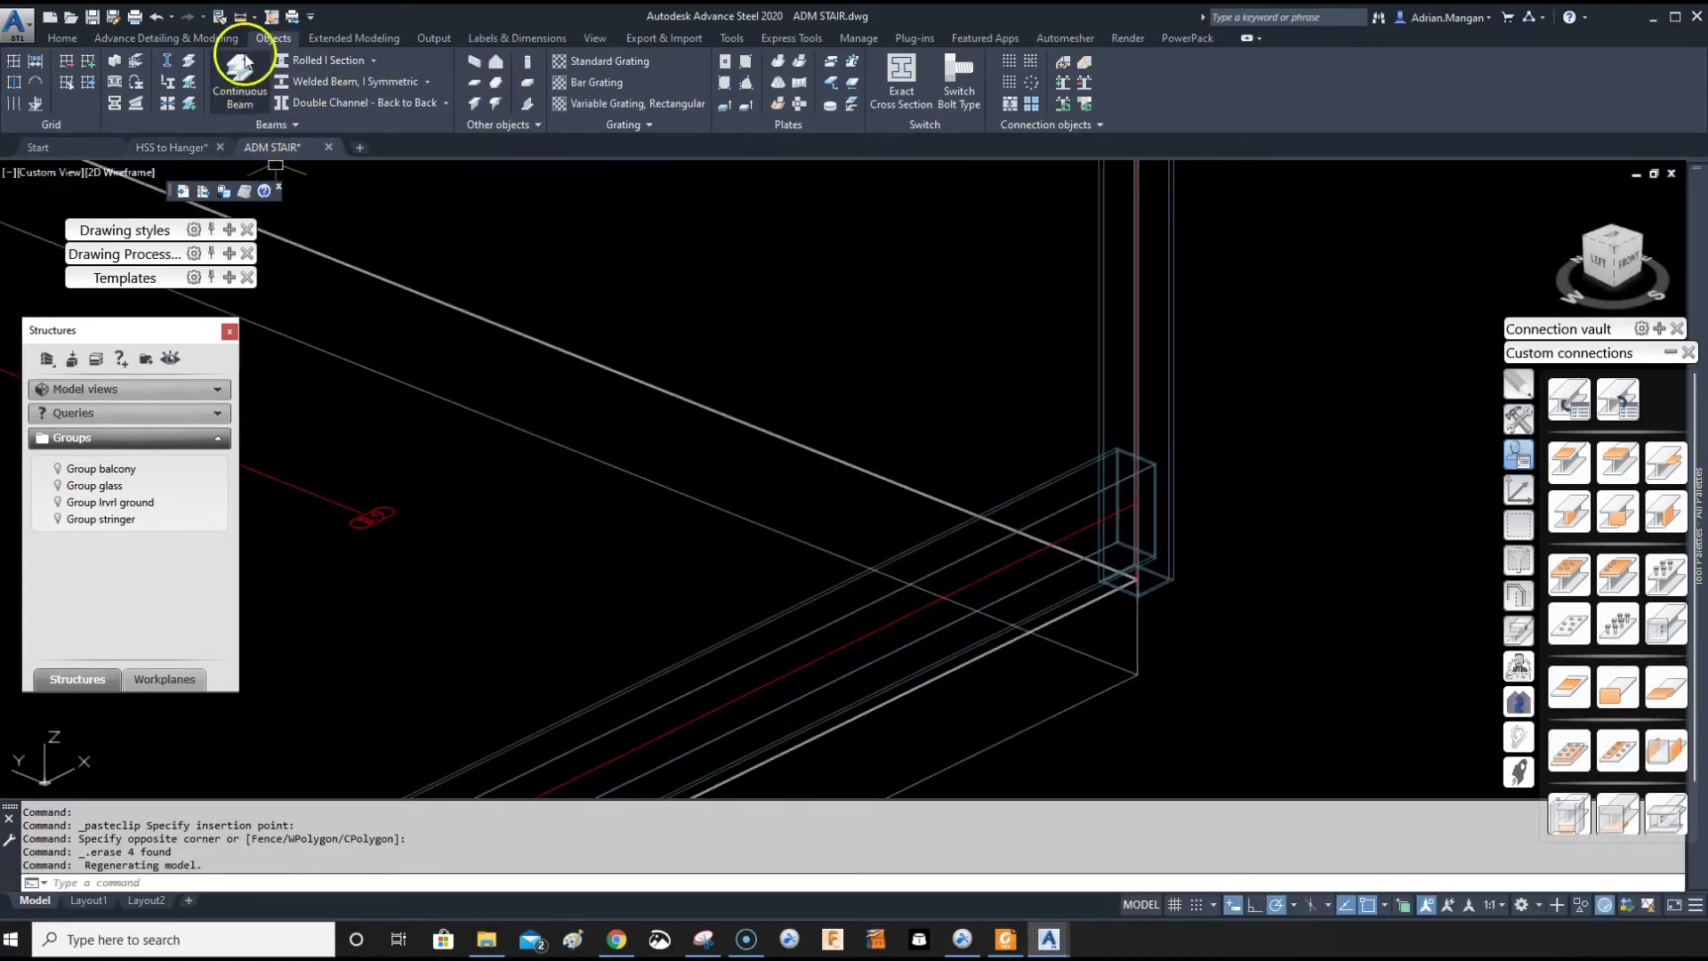
# Apply the HSS to Hanger user template to connect the post and beam
pyautogui.click(1624, 394)
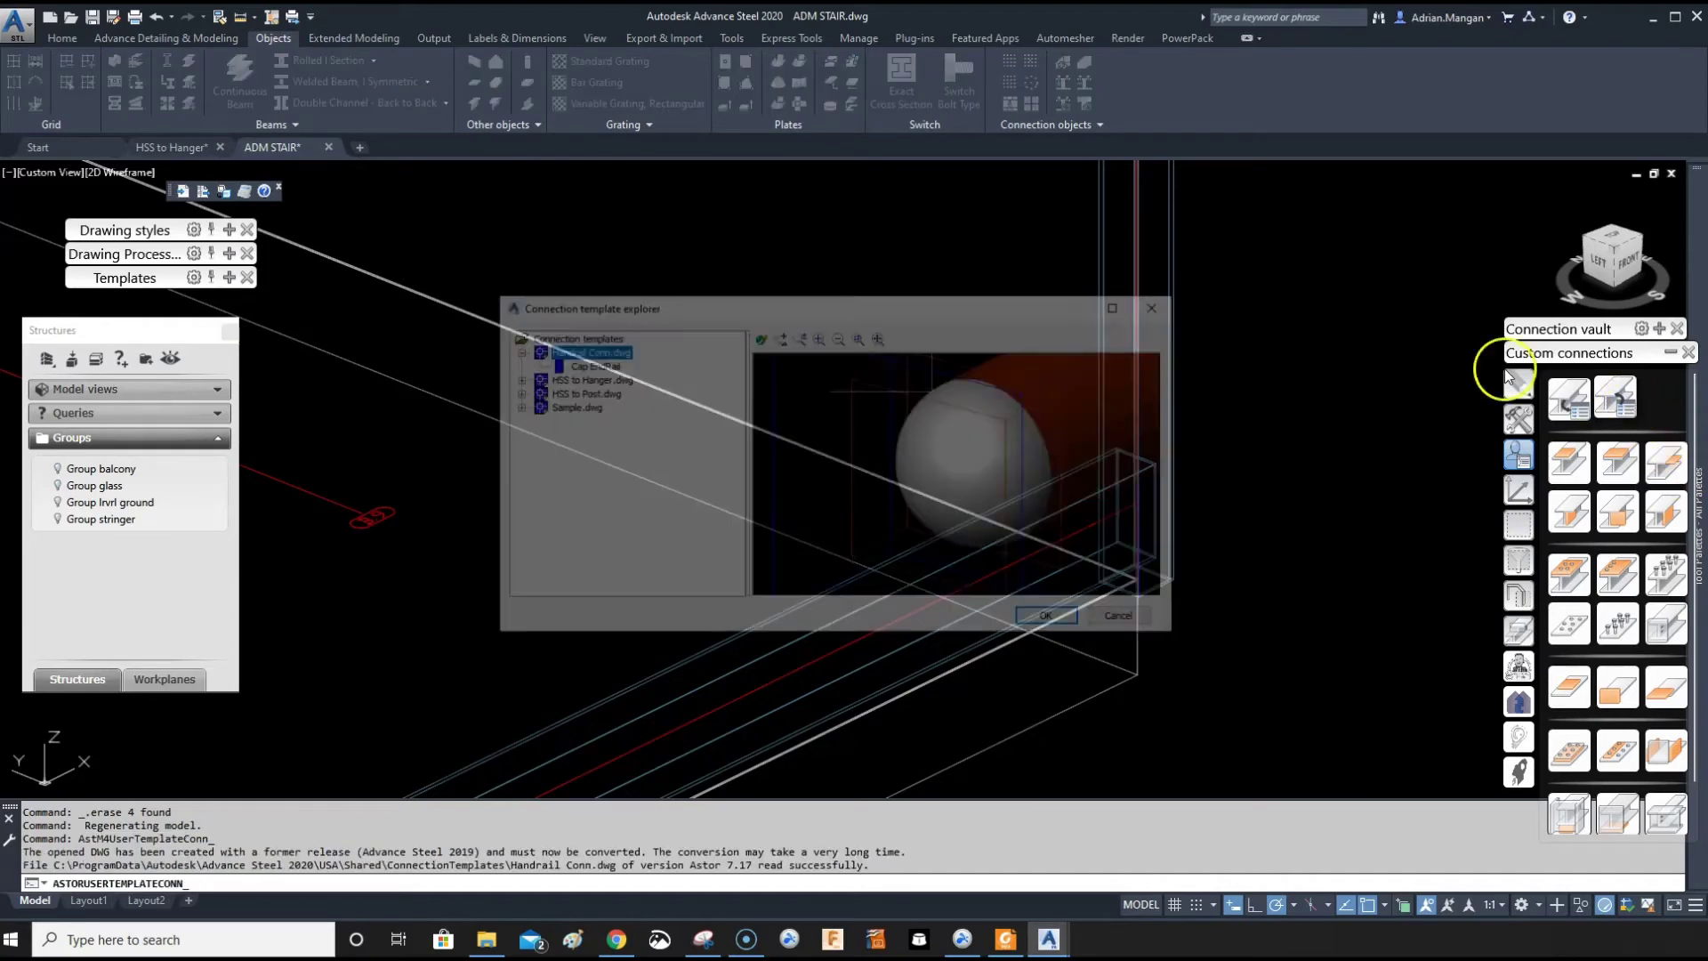
pyautogui.click(587, 383)
pyautogui.click(513, 379)
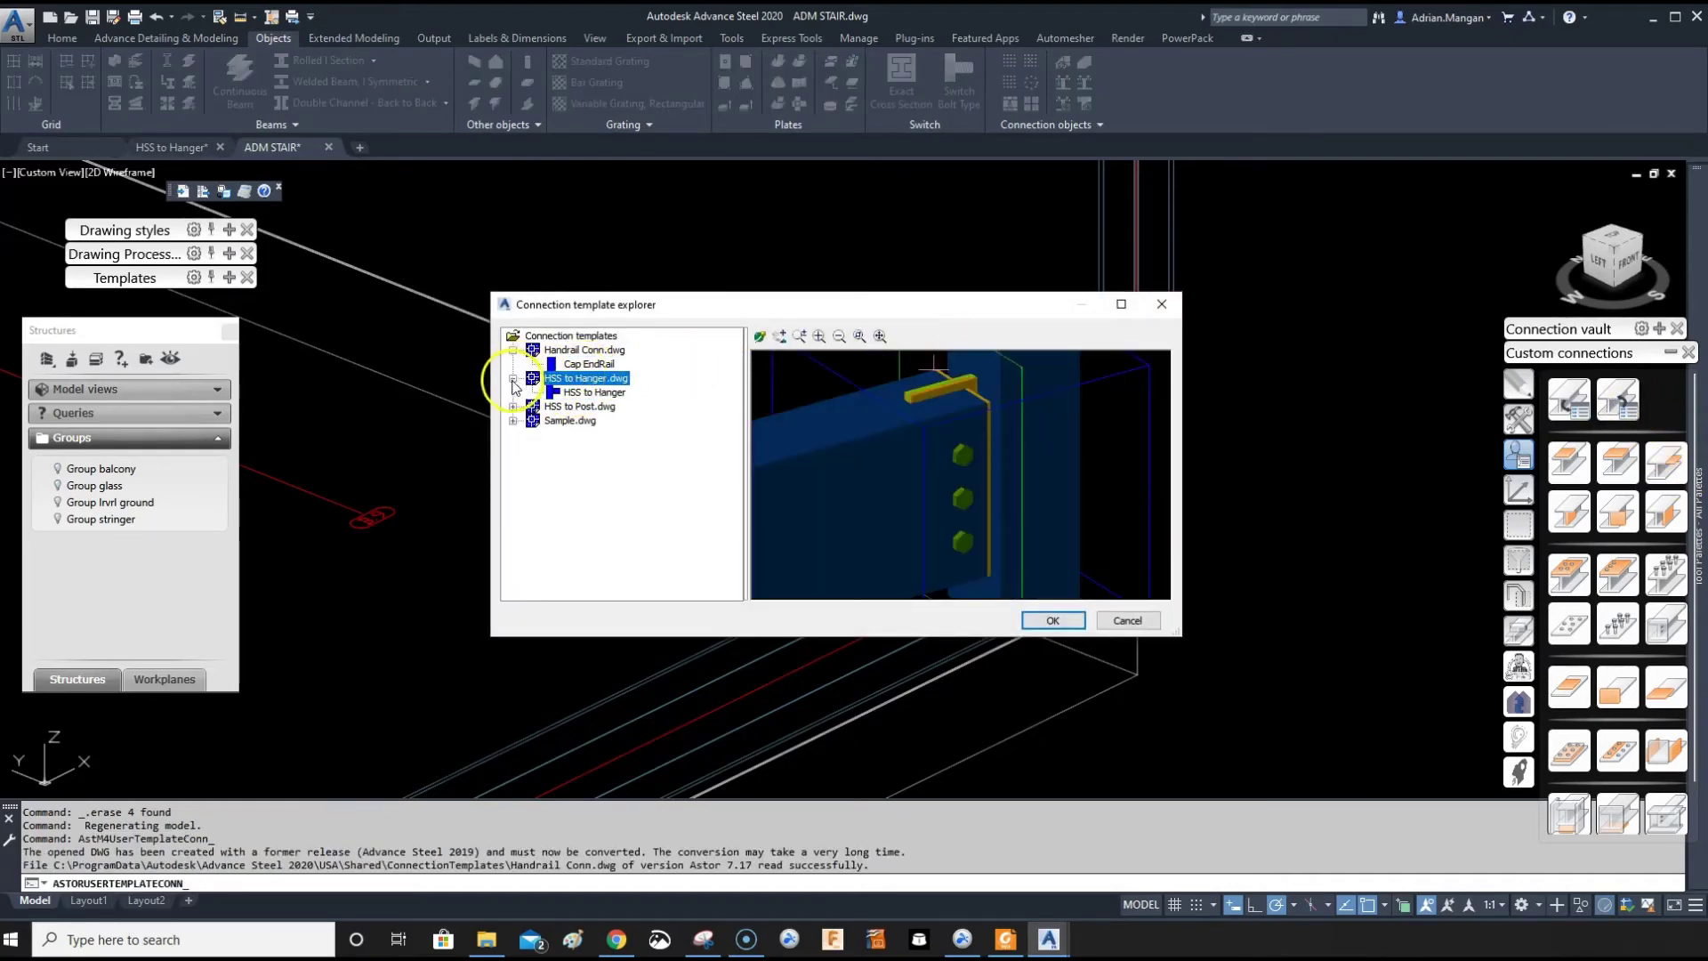
pyautogui.click(1053, 622)
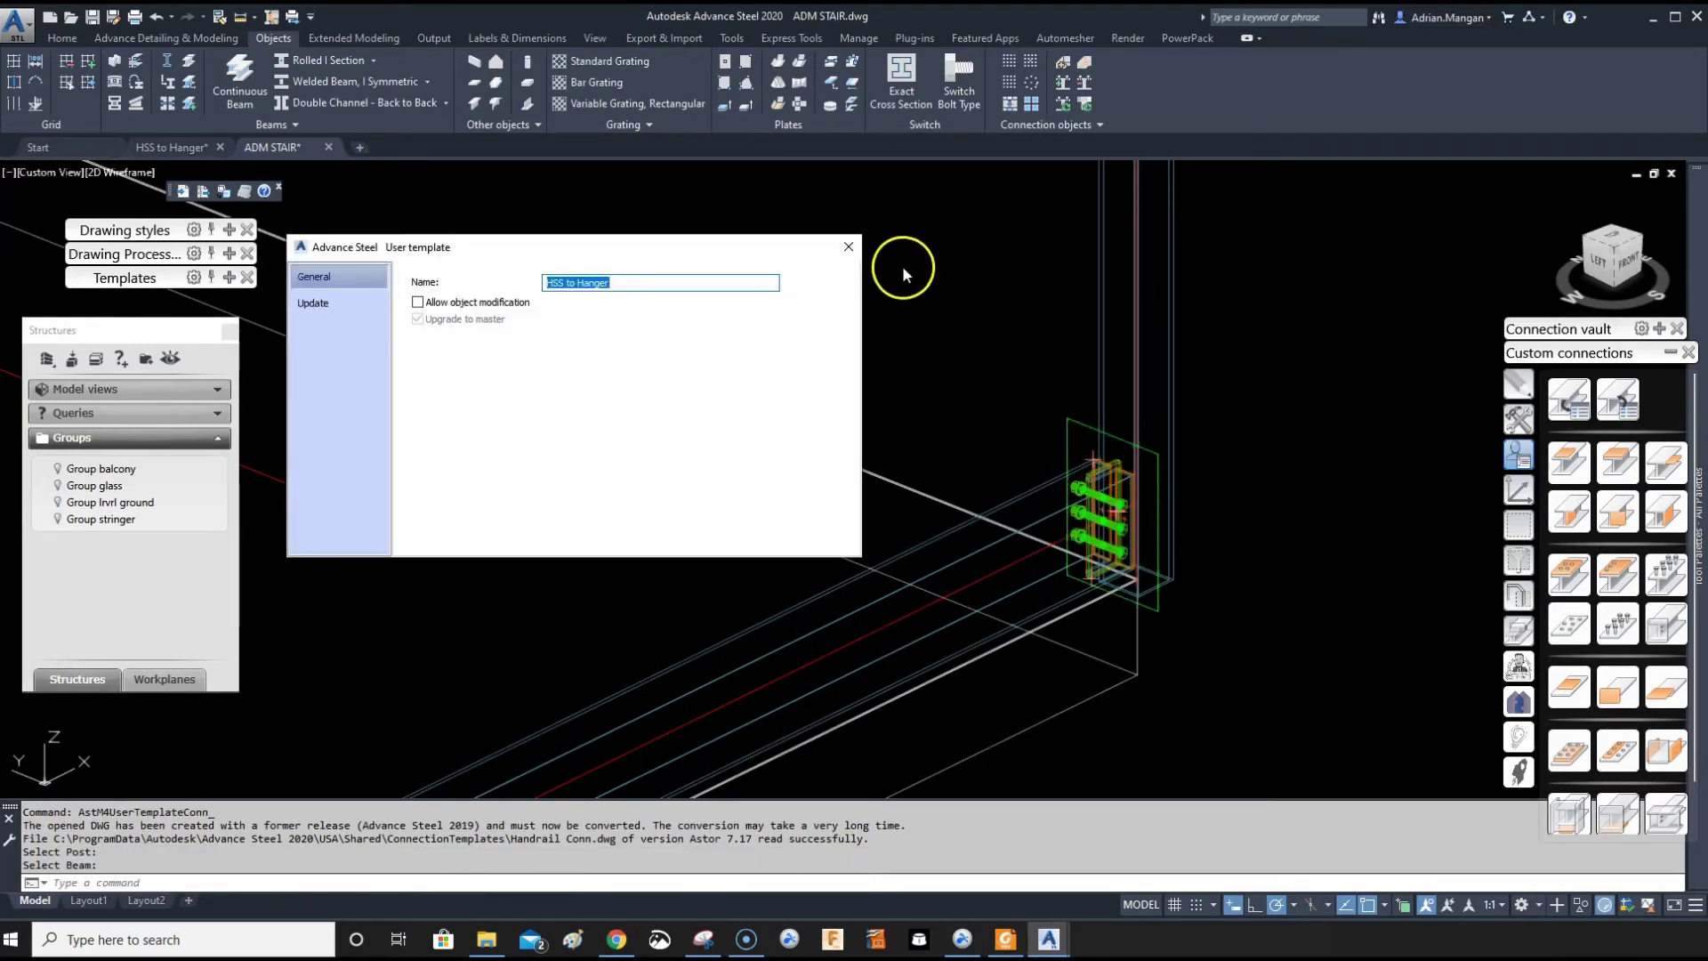
pyautogui.click(841, 249)
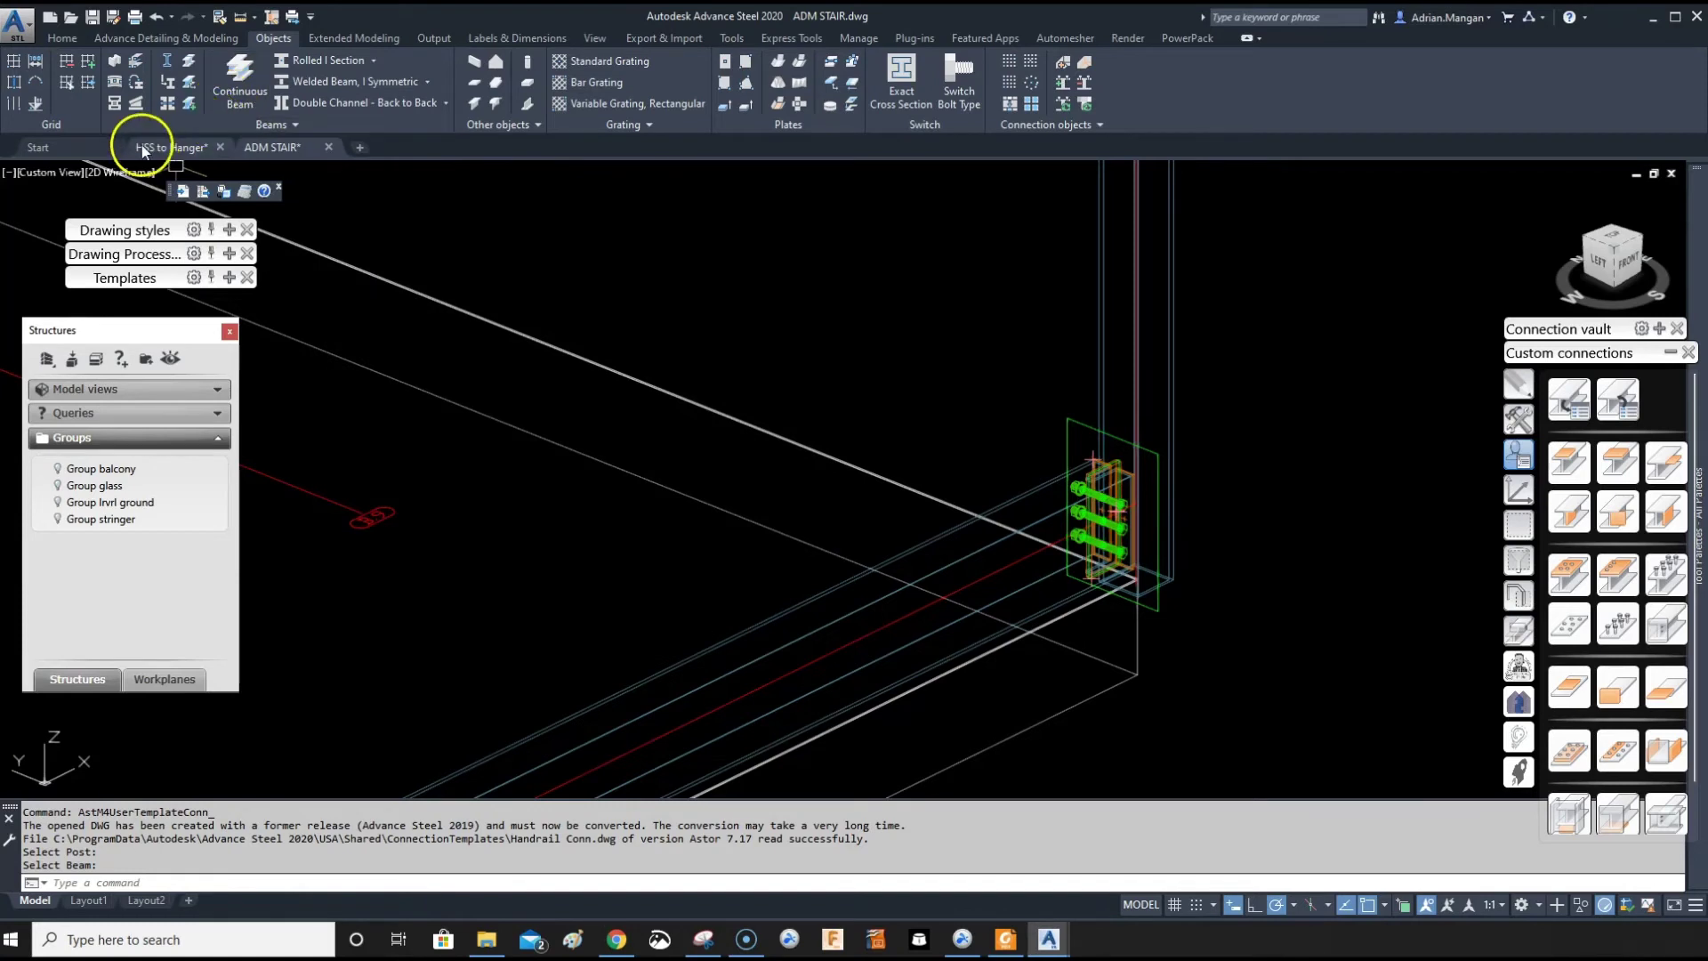
# Set the visual style to Shaded and frame the beam and stair
pyautogui.click(122, 171)
pyautogui.click(187, 300)
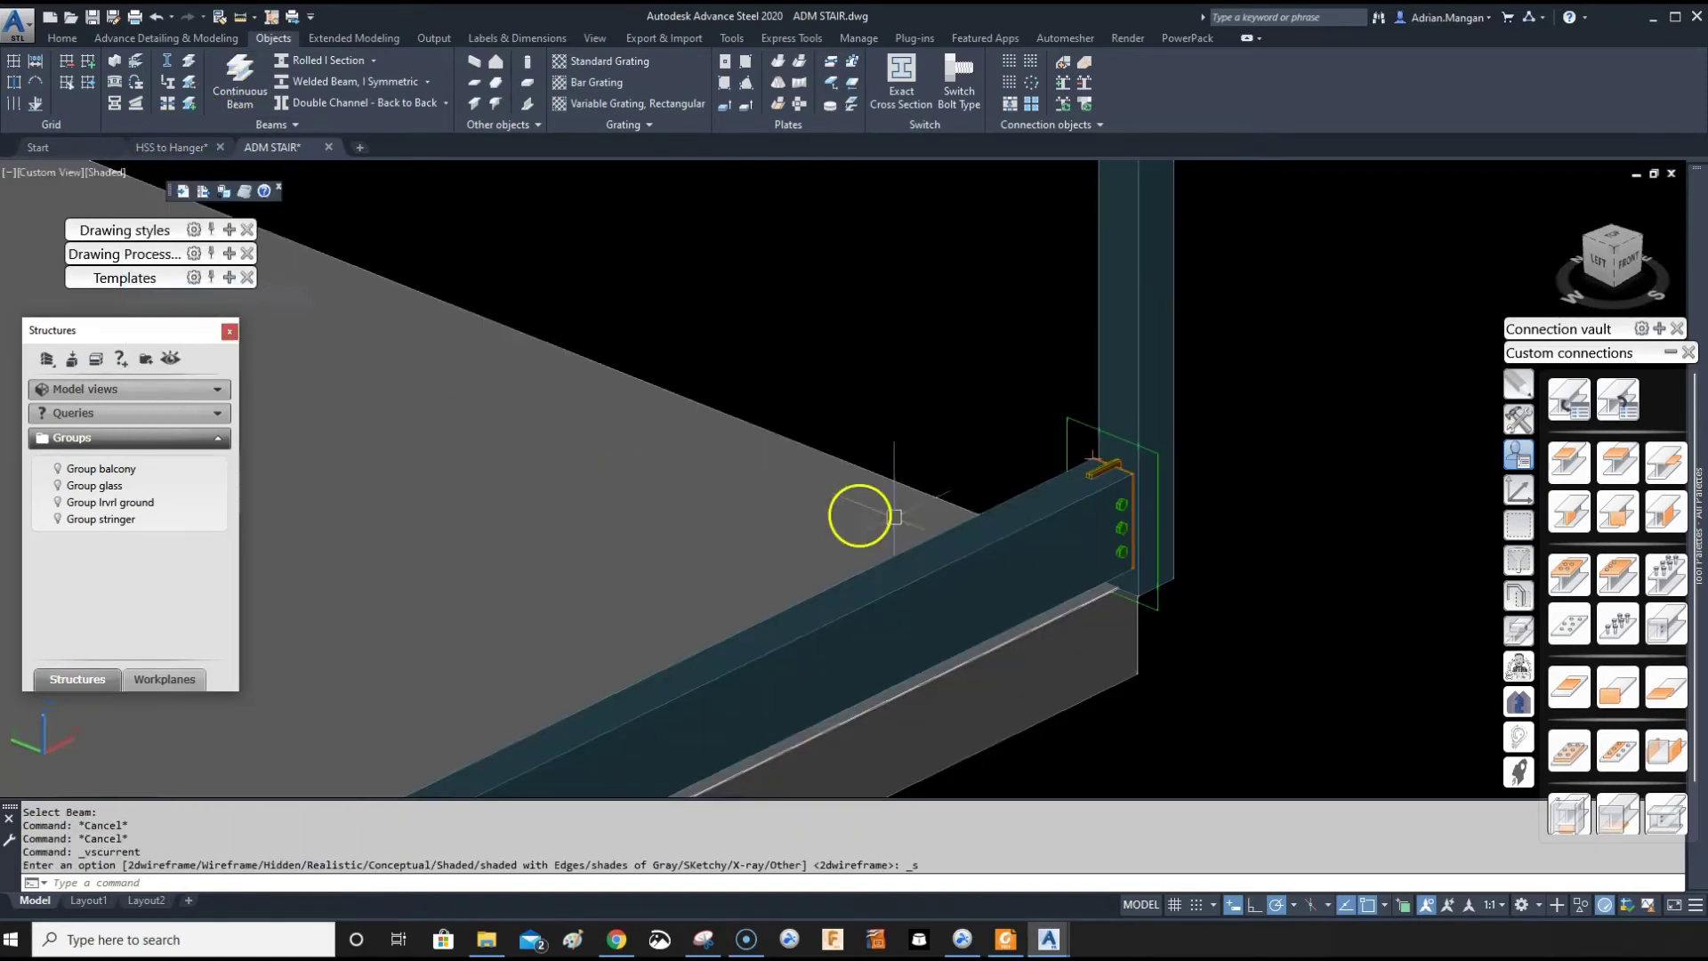
pyautogui.scroll(4, 1112, 498)
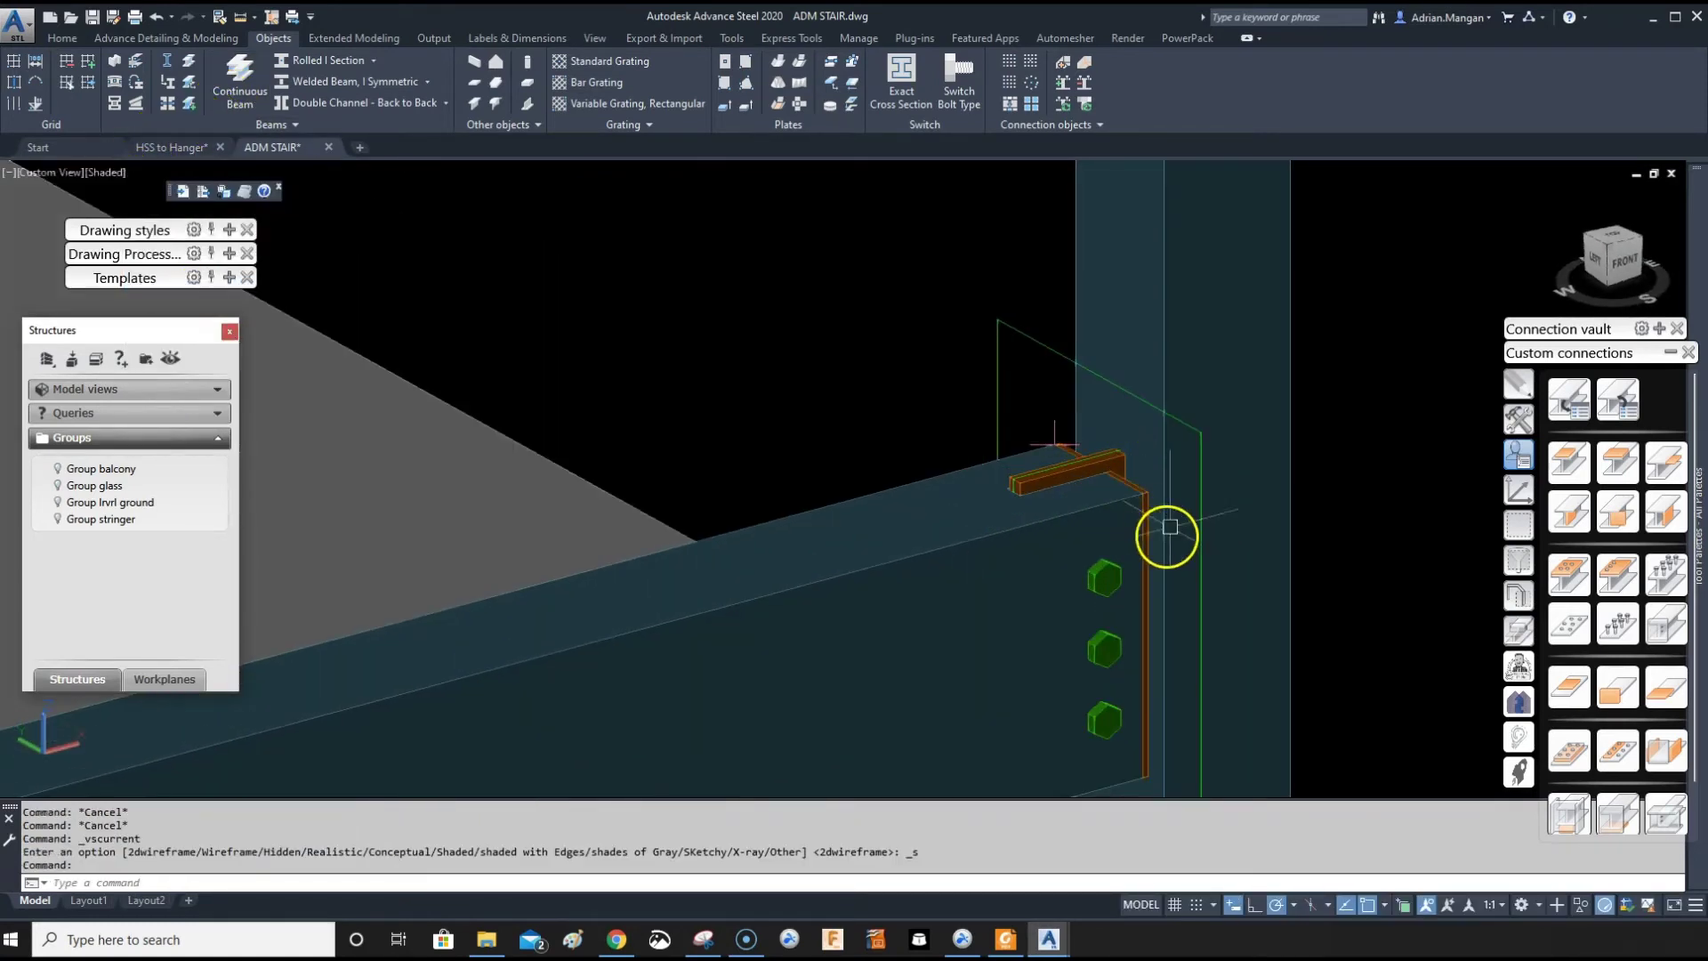
pyautogui.click(1018, 499)
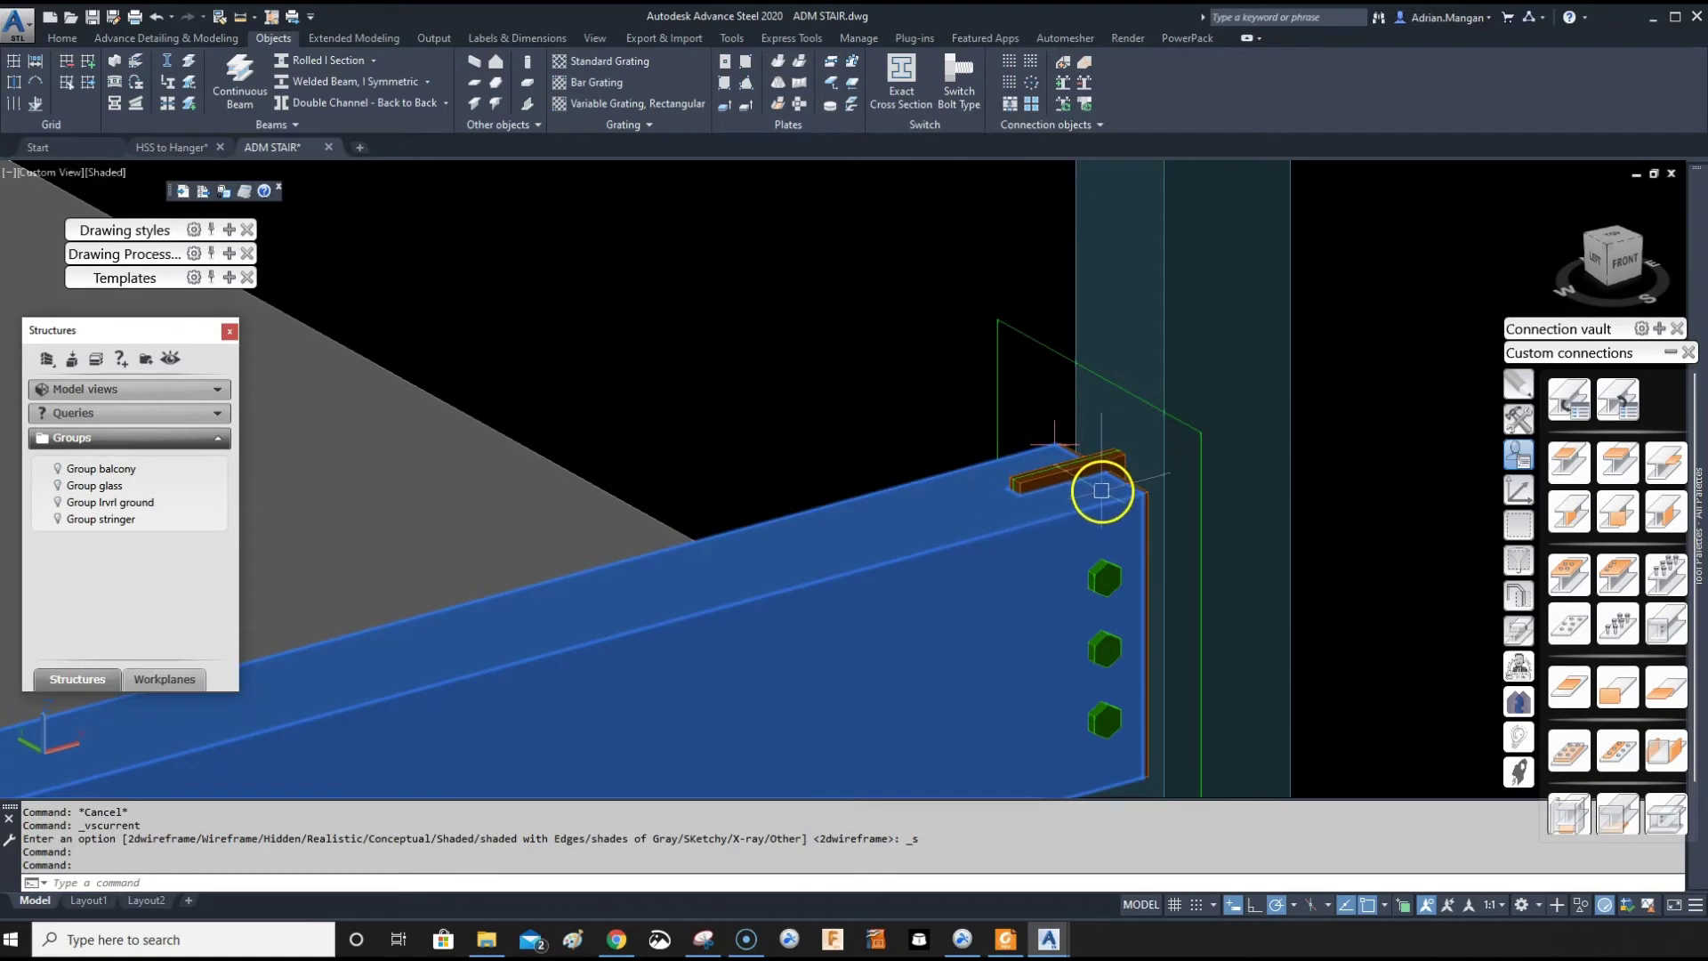
pyautogui.press('Escape')
pyautogui.scroll(1, 1145, 490)
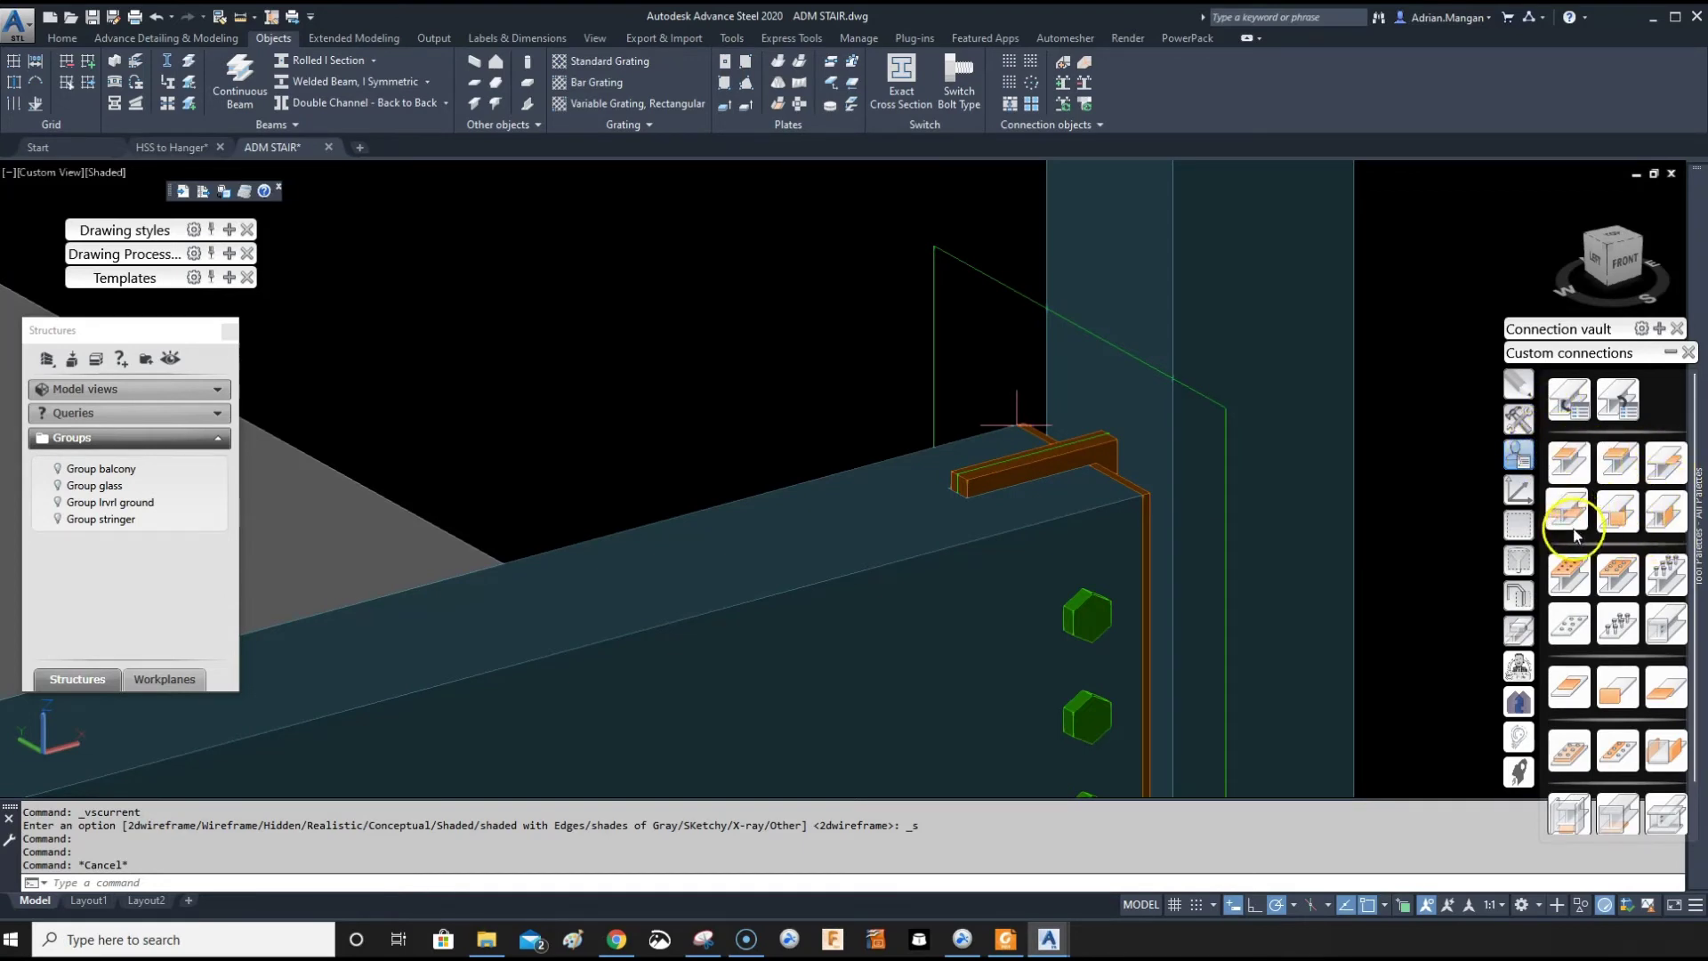
pyautogui.scroll(-5, 1175, 551)
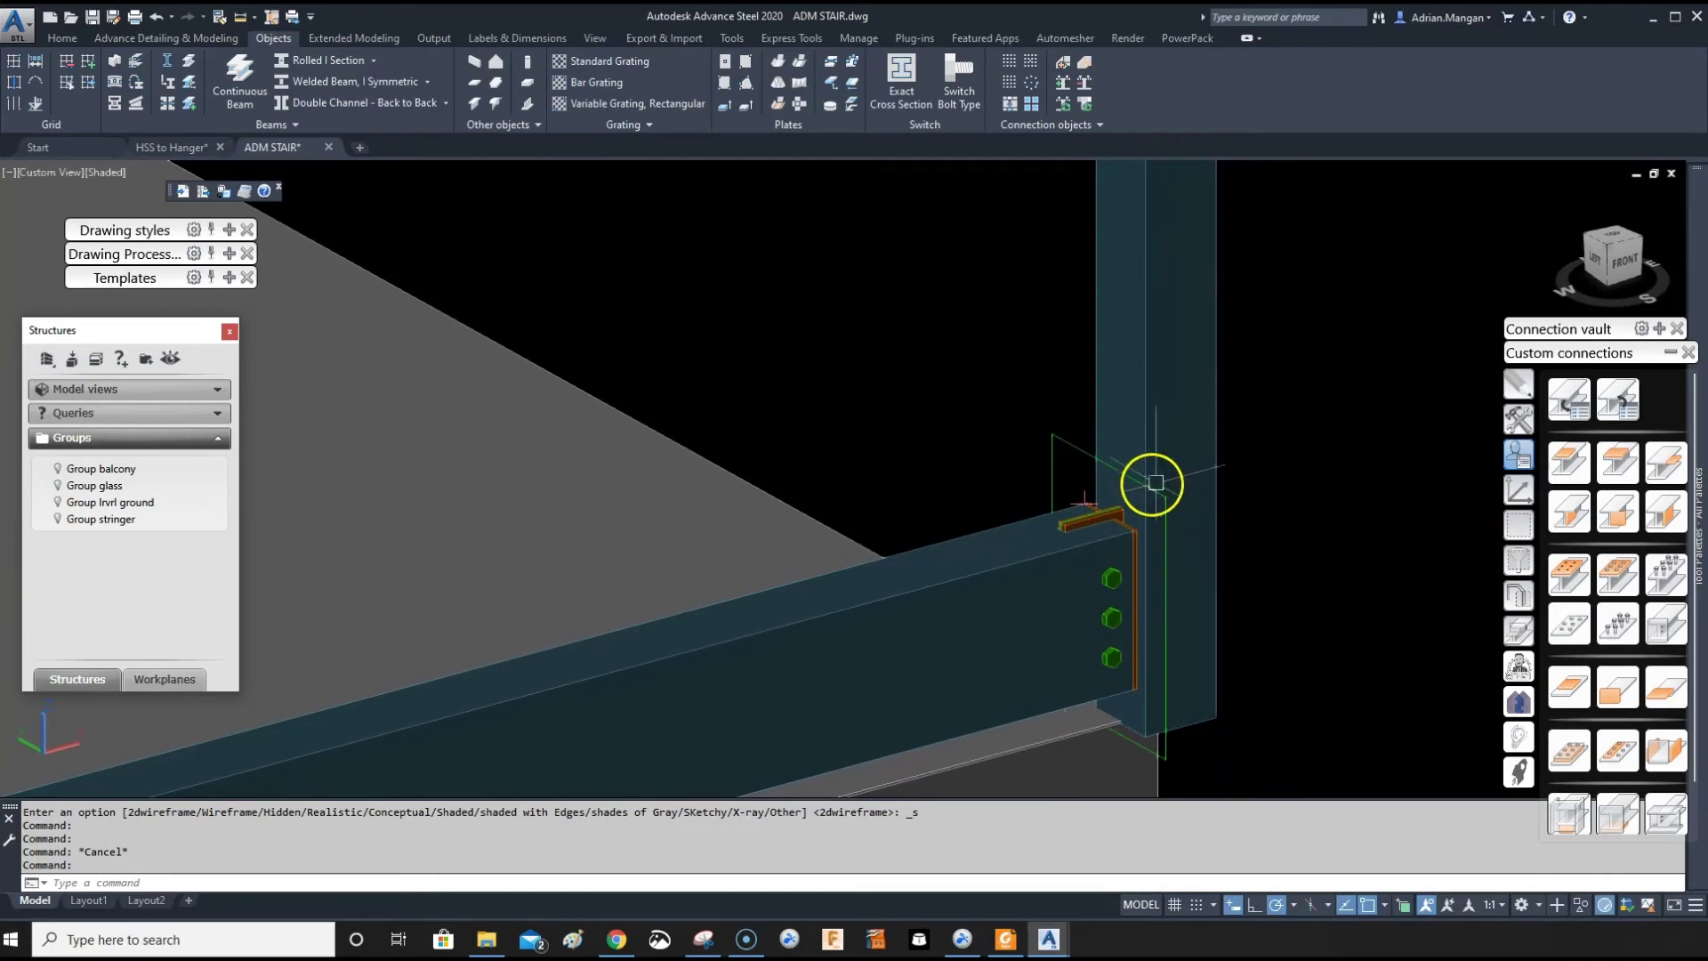
pyautogui.scroll(-8, 1161, 480)
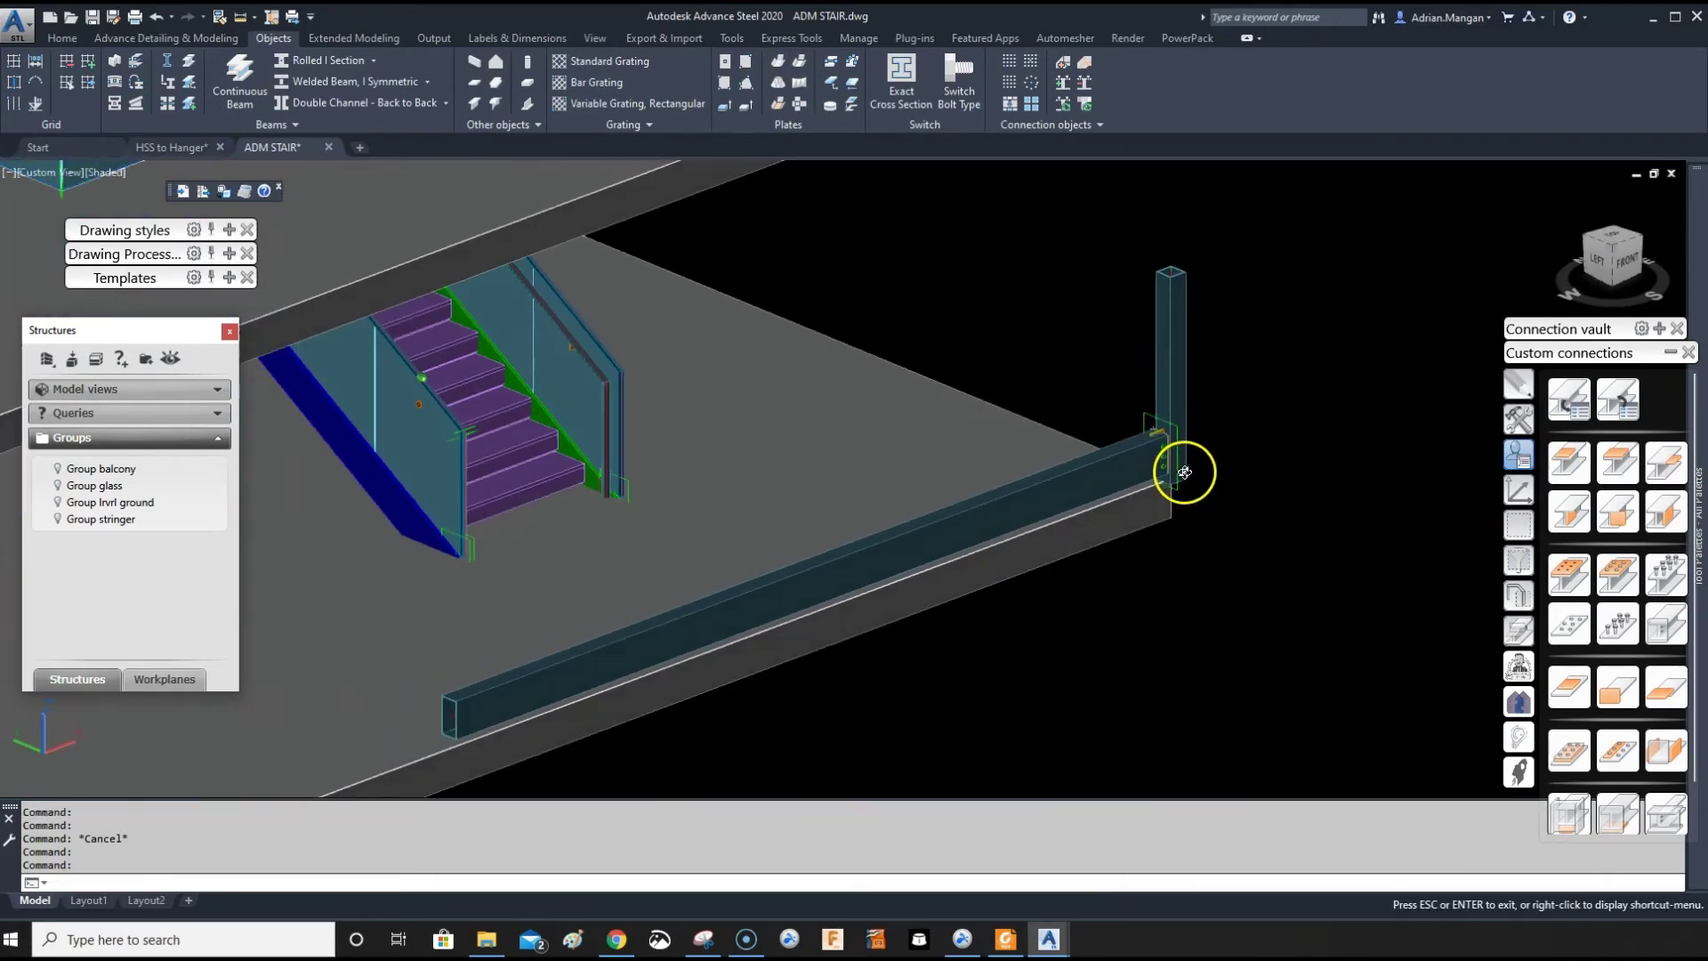
pyautogui.scroll(-2, 1184, 467)
pyautogui.scroll(6, 1181, 454)
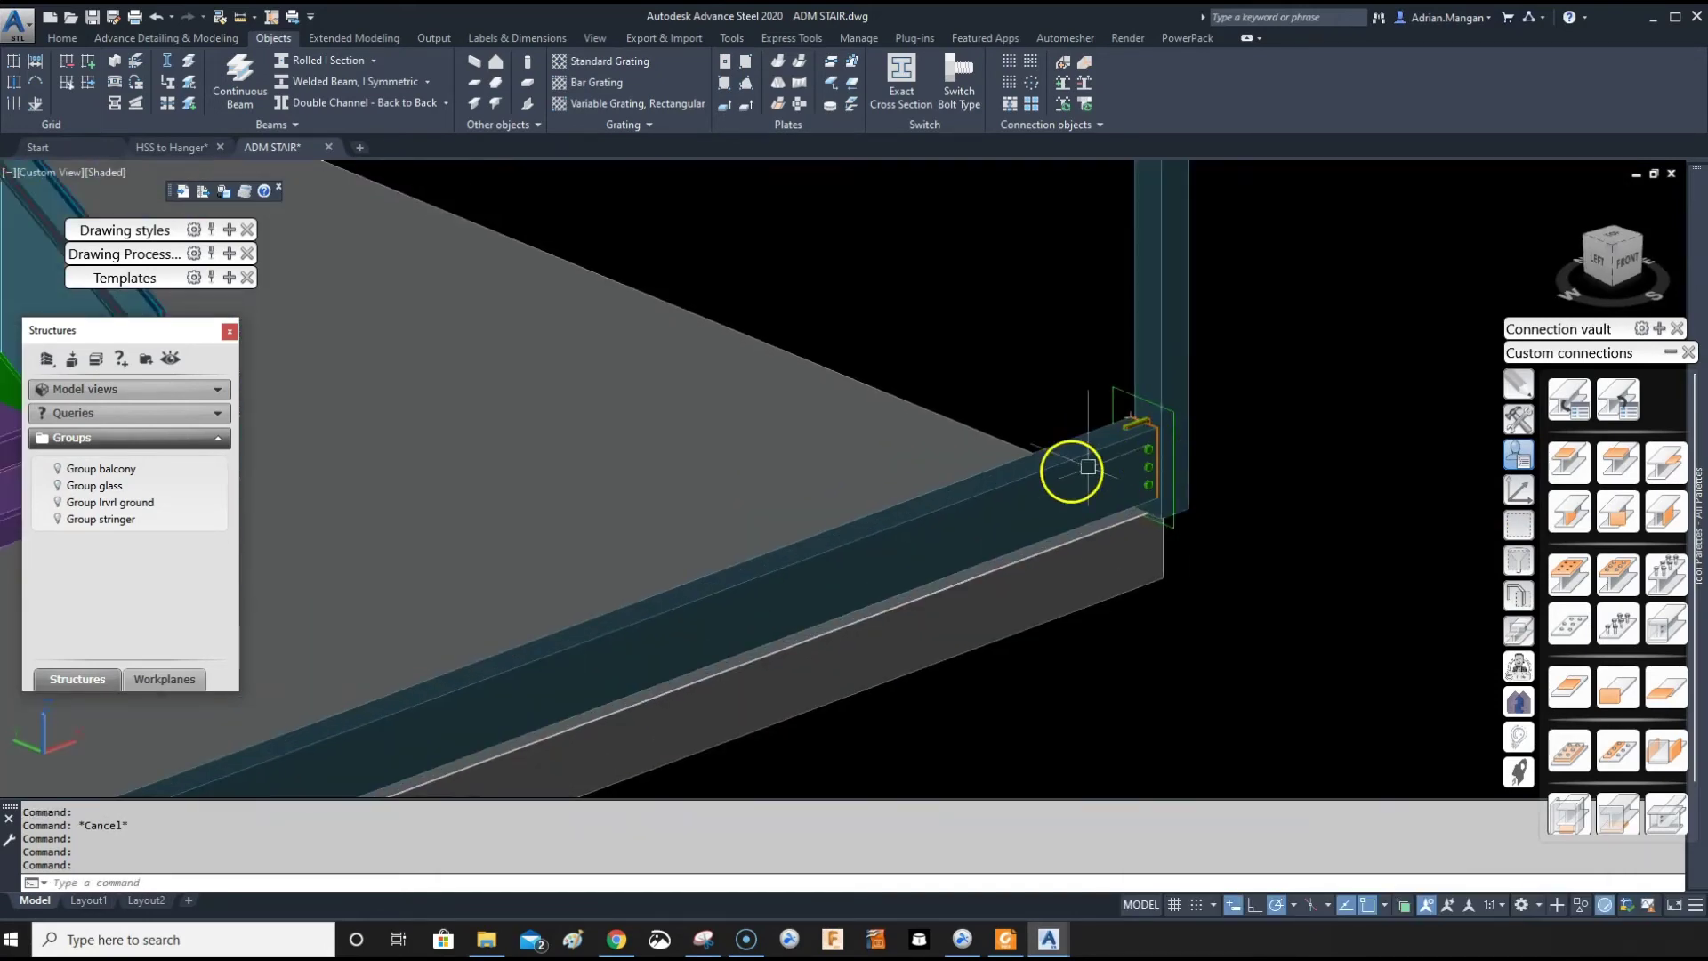
pyautogui.scroll(-2, 982, 305)
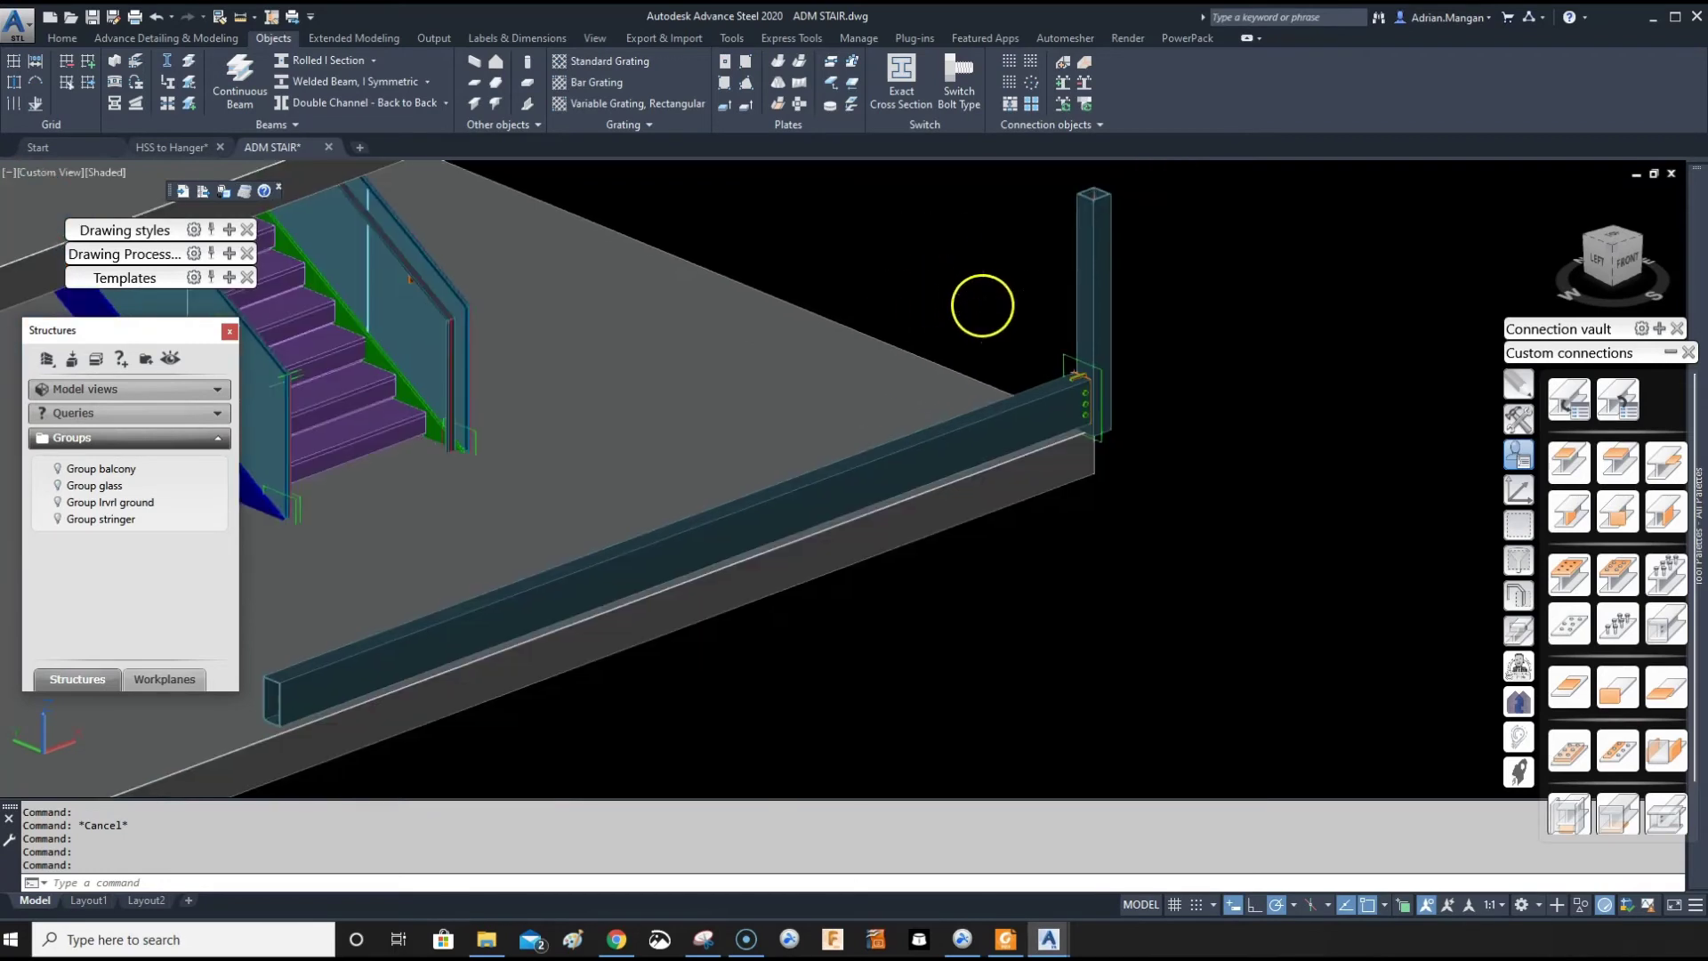
pyautogui.moveTo(982, 305); pyautogui.dragTo(1022, 415, button='middle')
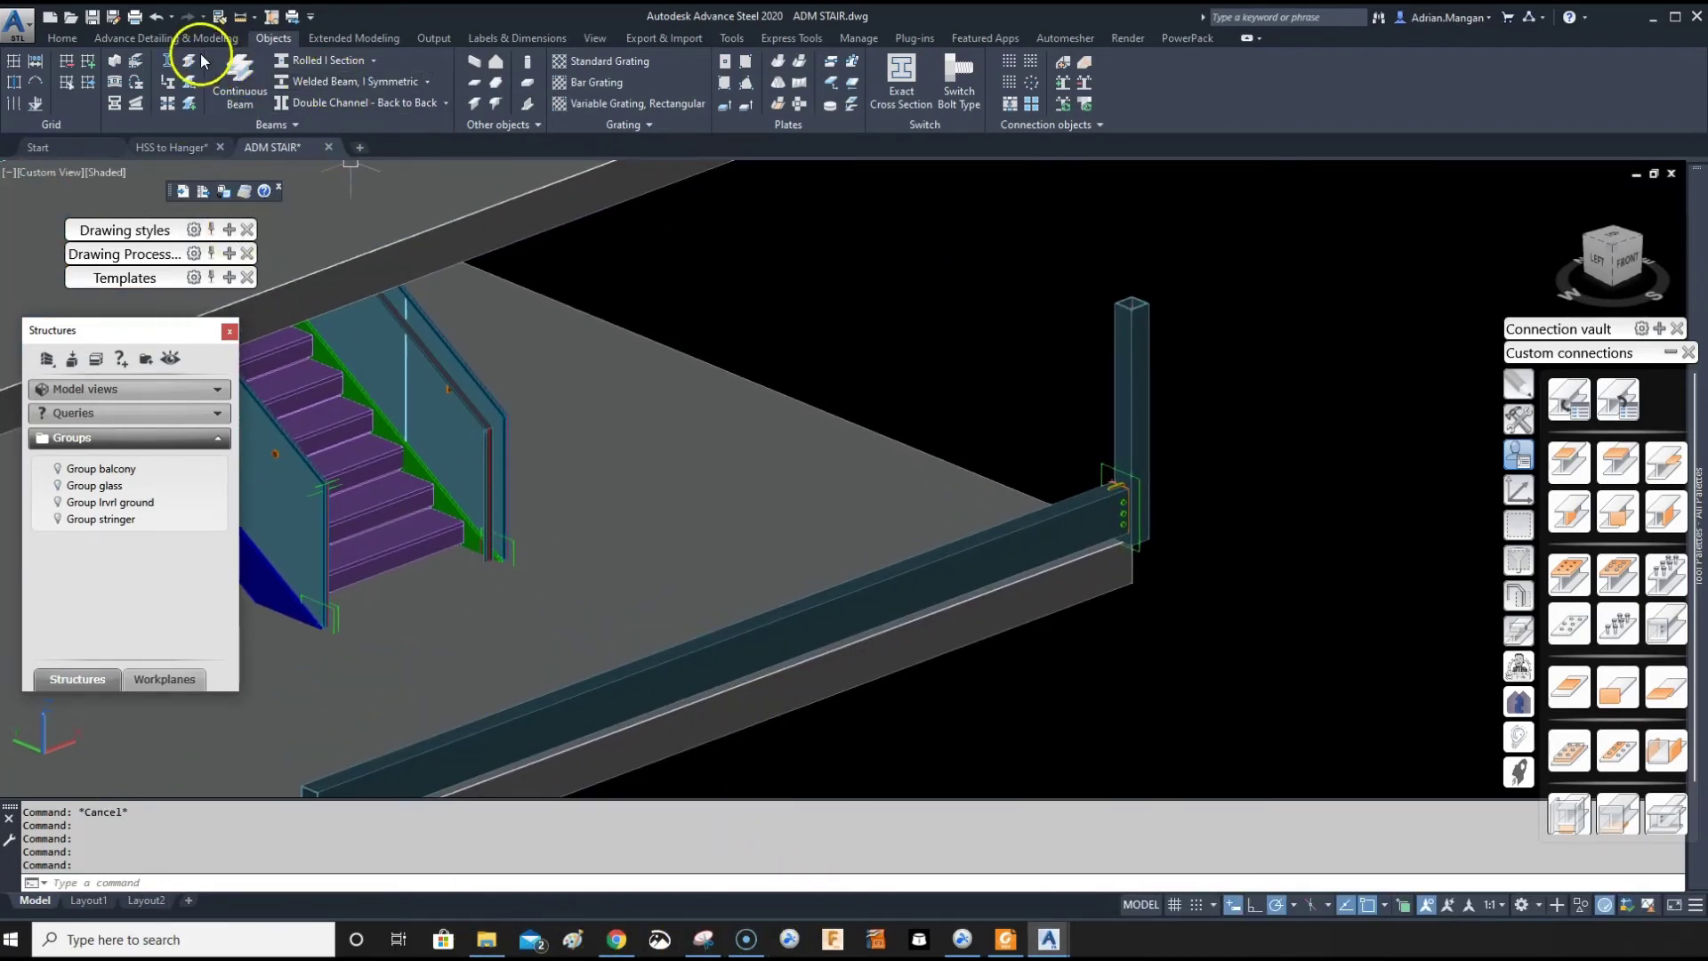
# Open Save As for ADM STAIR.dwg and browse to C:\ProgramData\Autodesk\Advance Steel 2020\USA\Shared
pyautogui.click(113, 17)
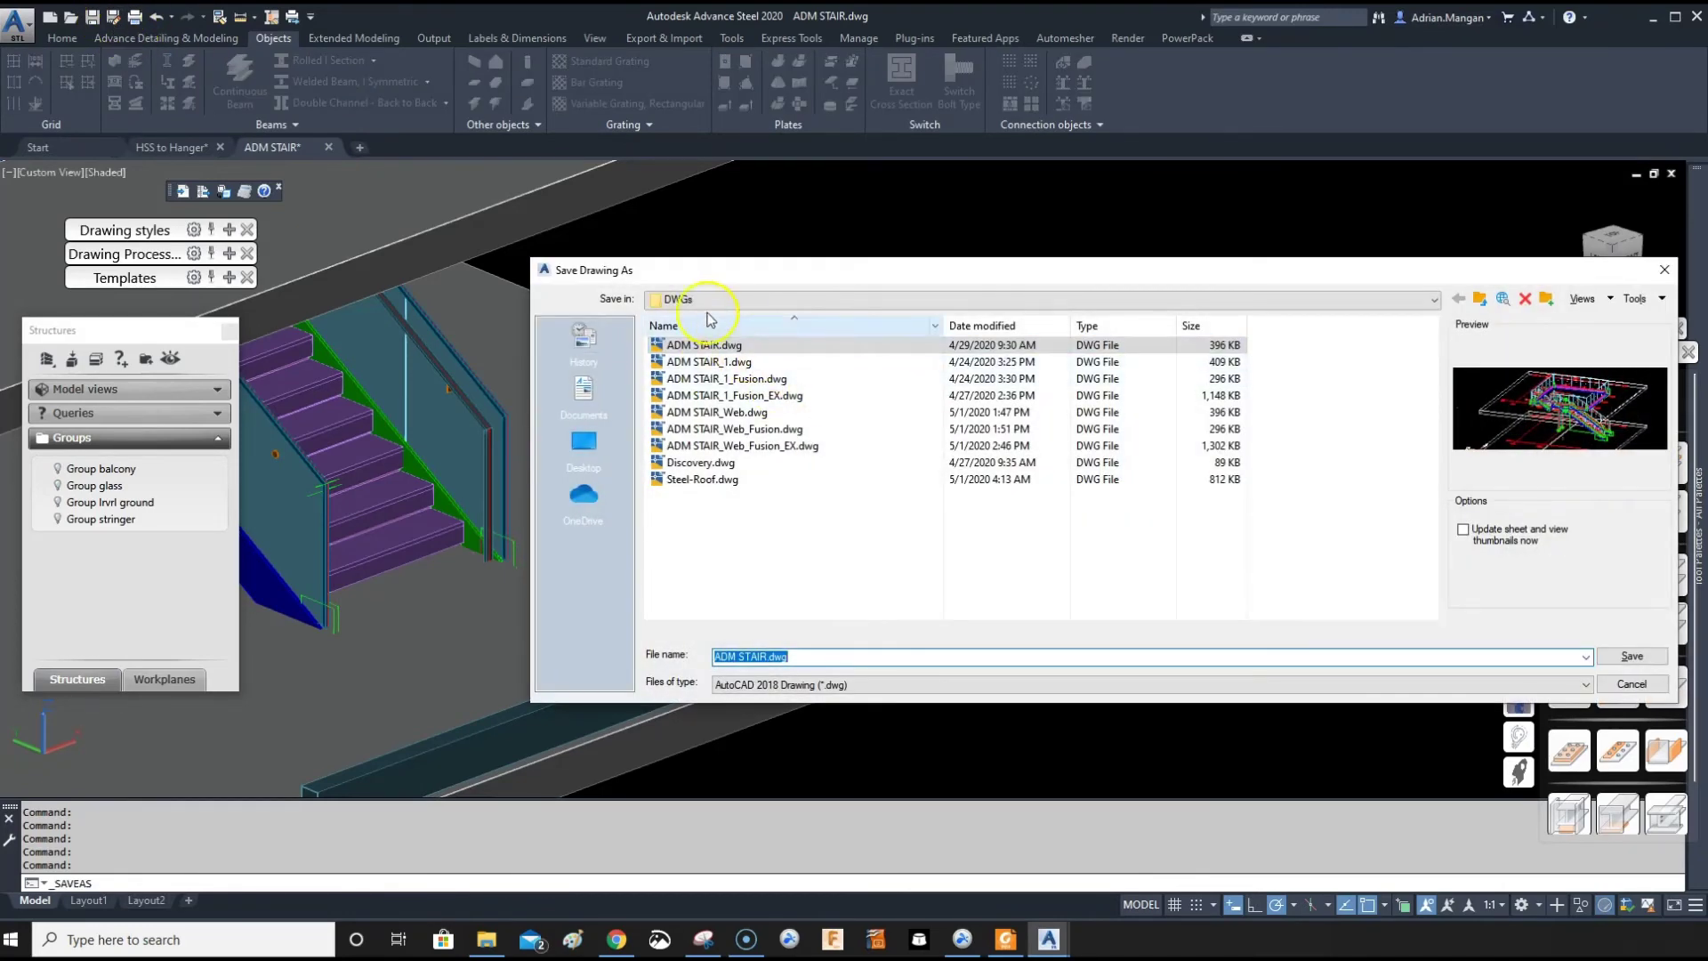
pyautogui.click(710, 303)
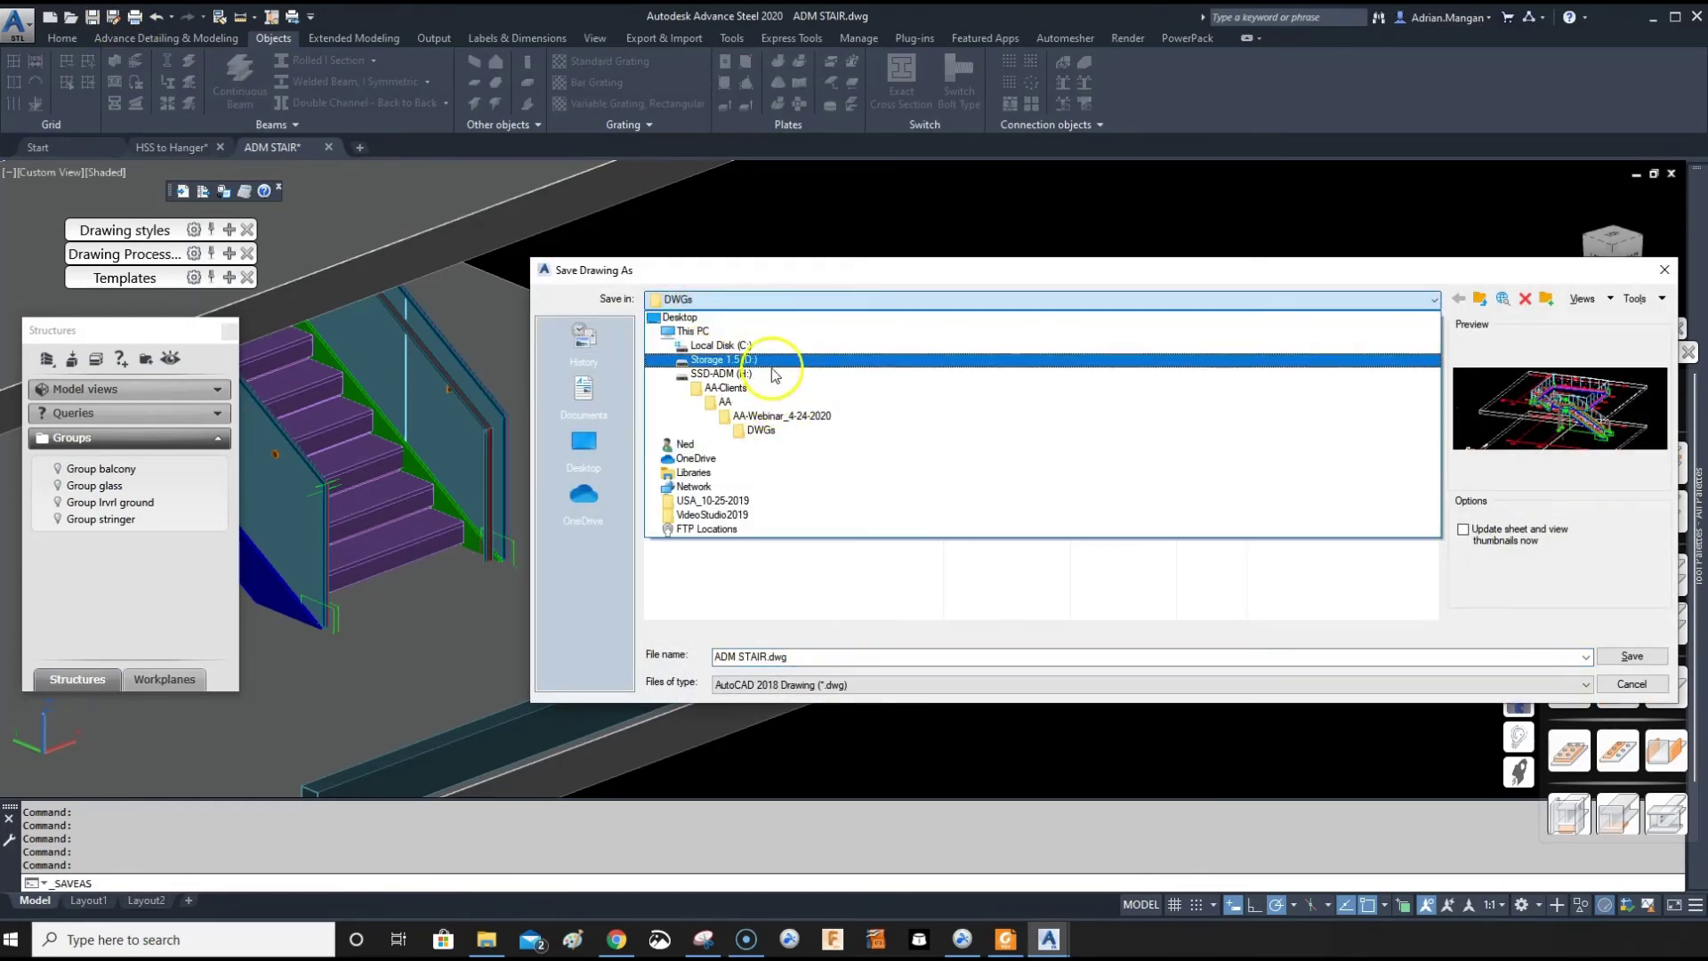
pyautogui.click(776, 352)
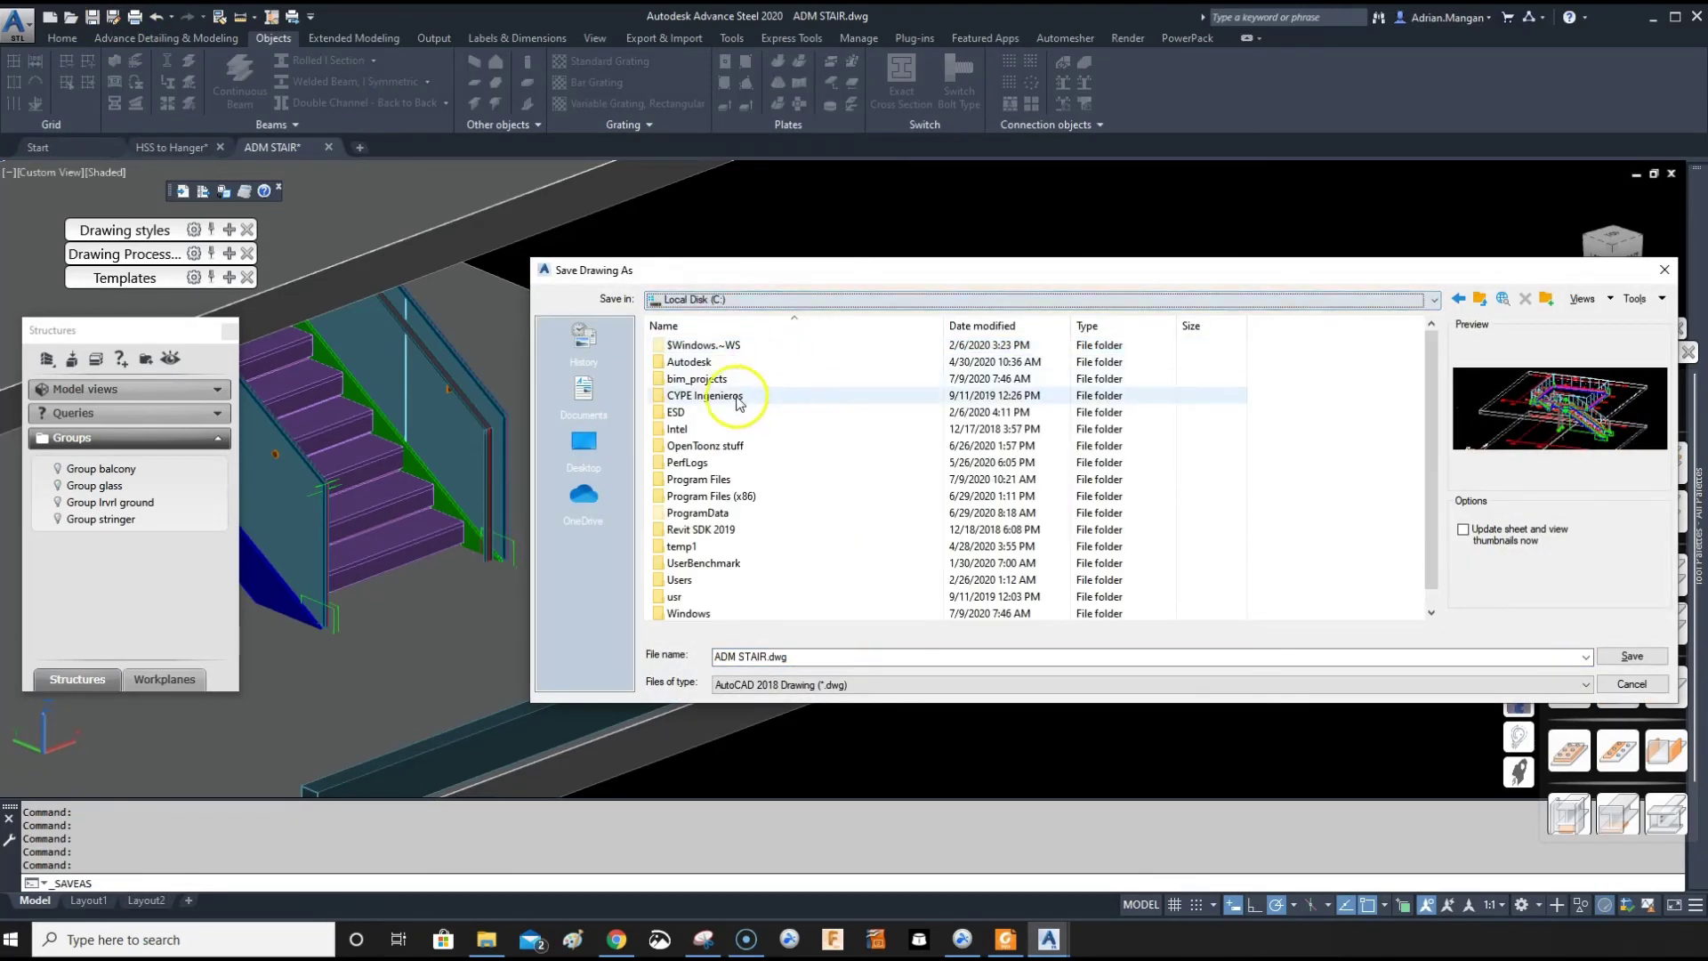
pyautogui.click(703, 514)
pyautogui.doubleClick(714, 514)
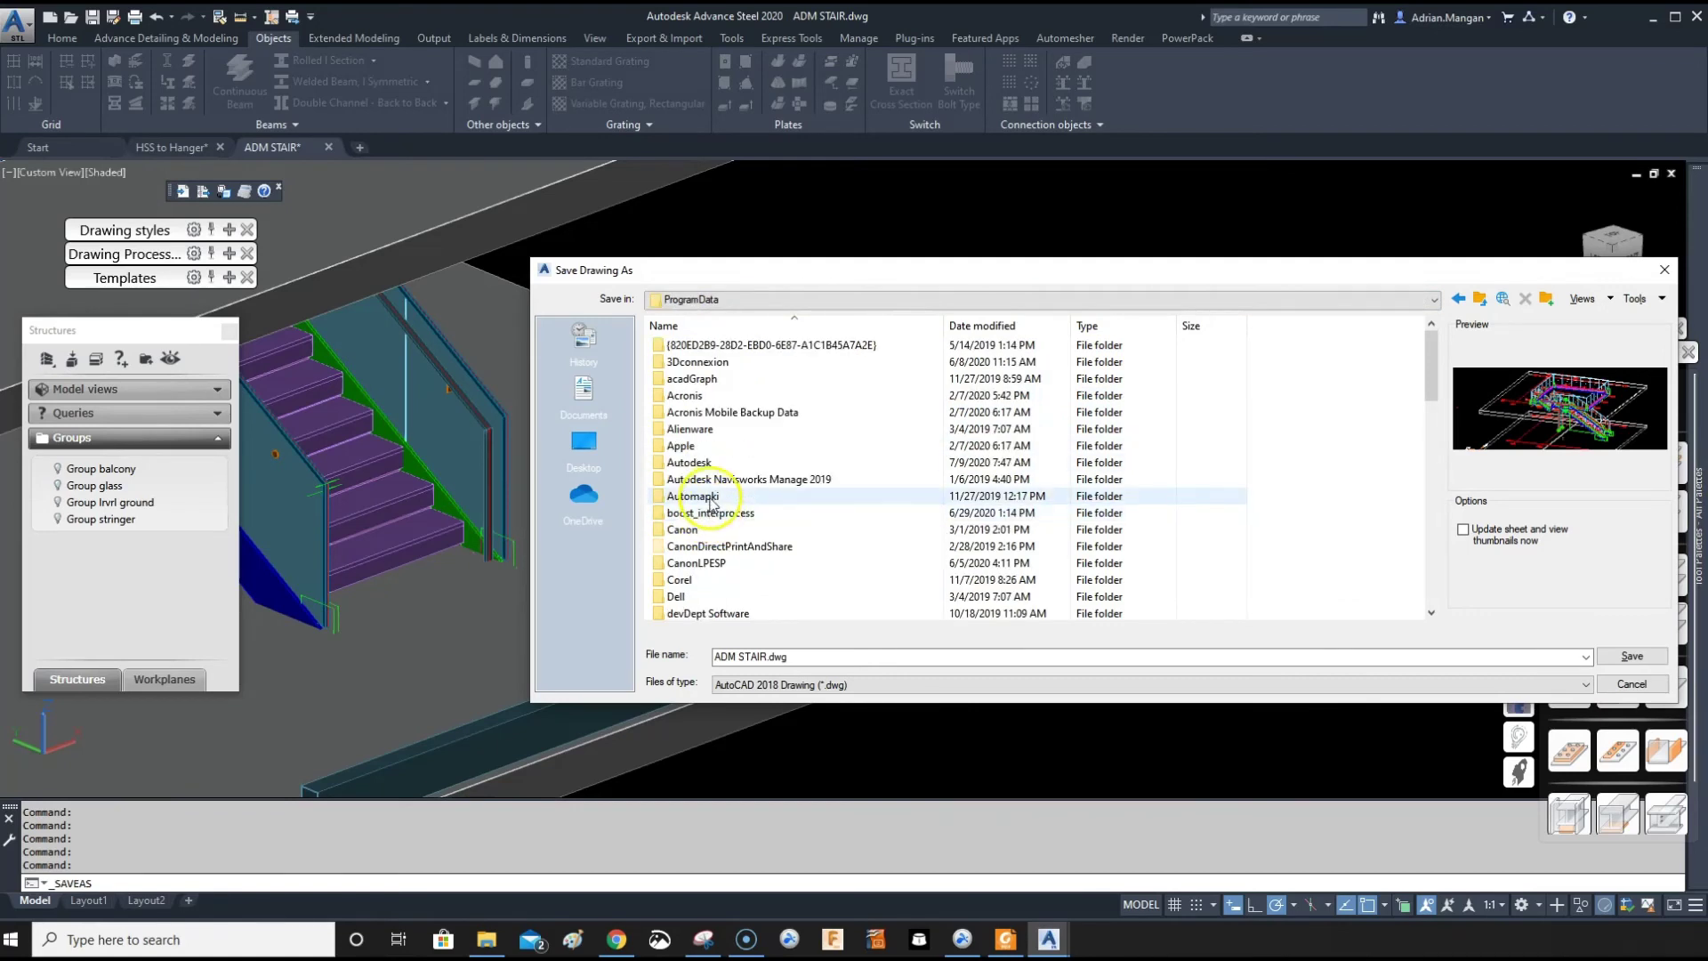
pyautogui.doubleClick(709, 464)
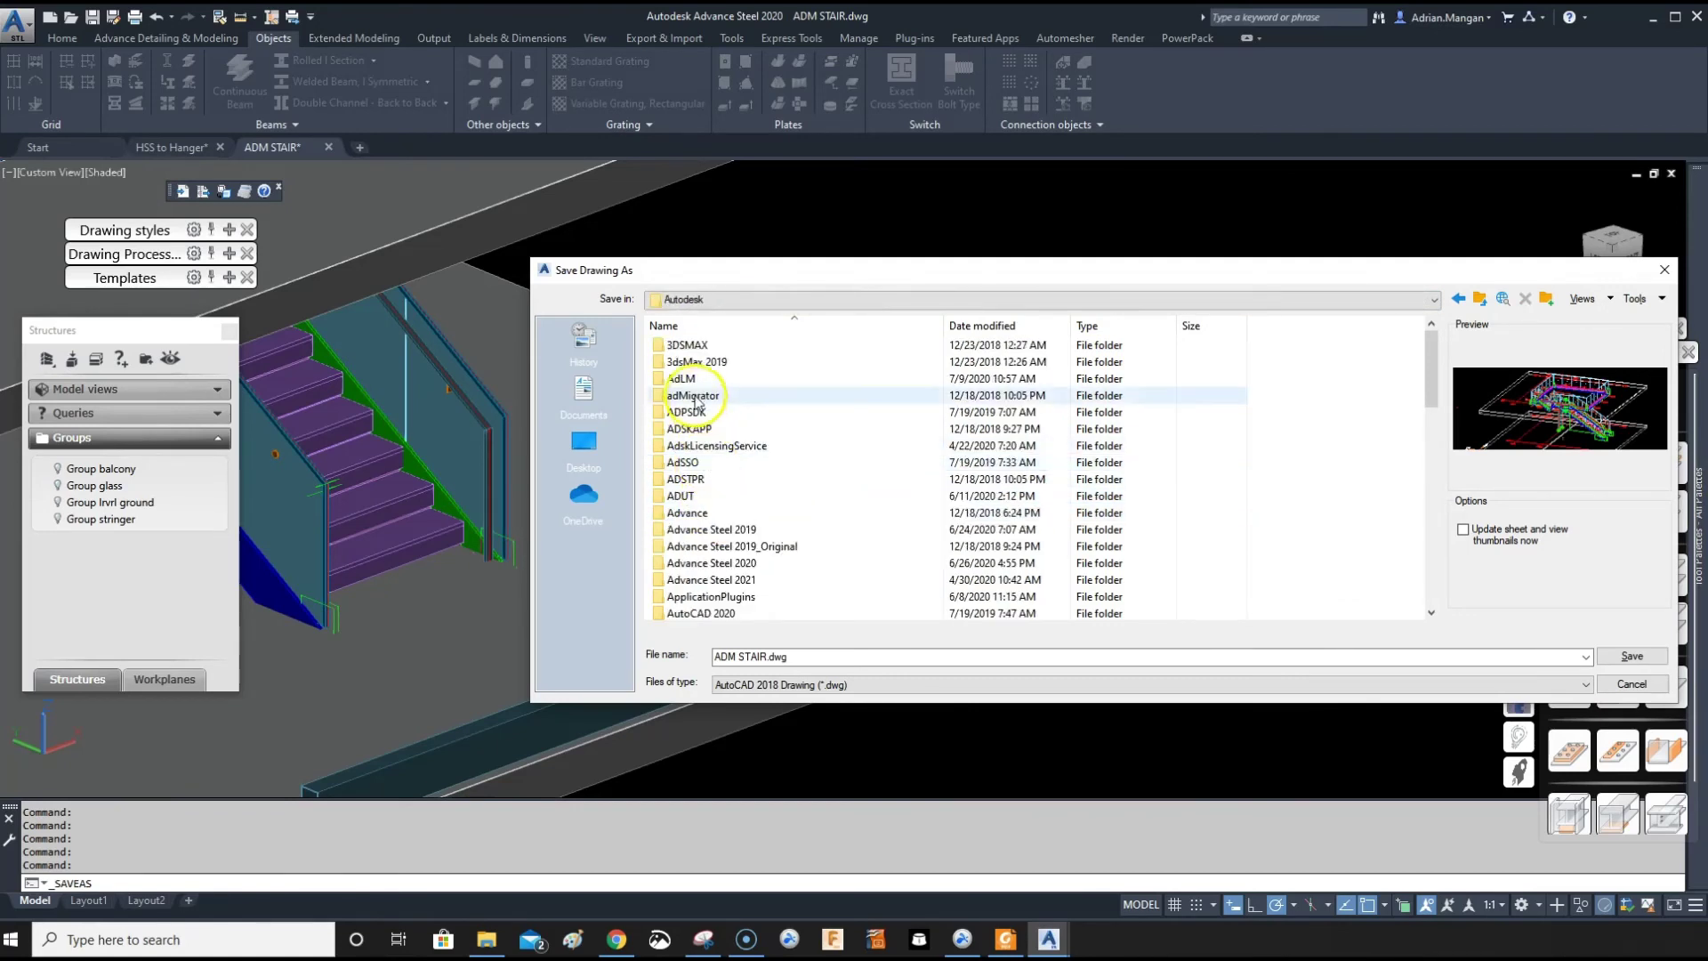
pyautogui.doubleClick(707, 562)
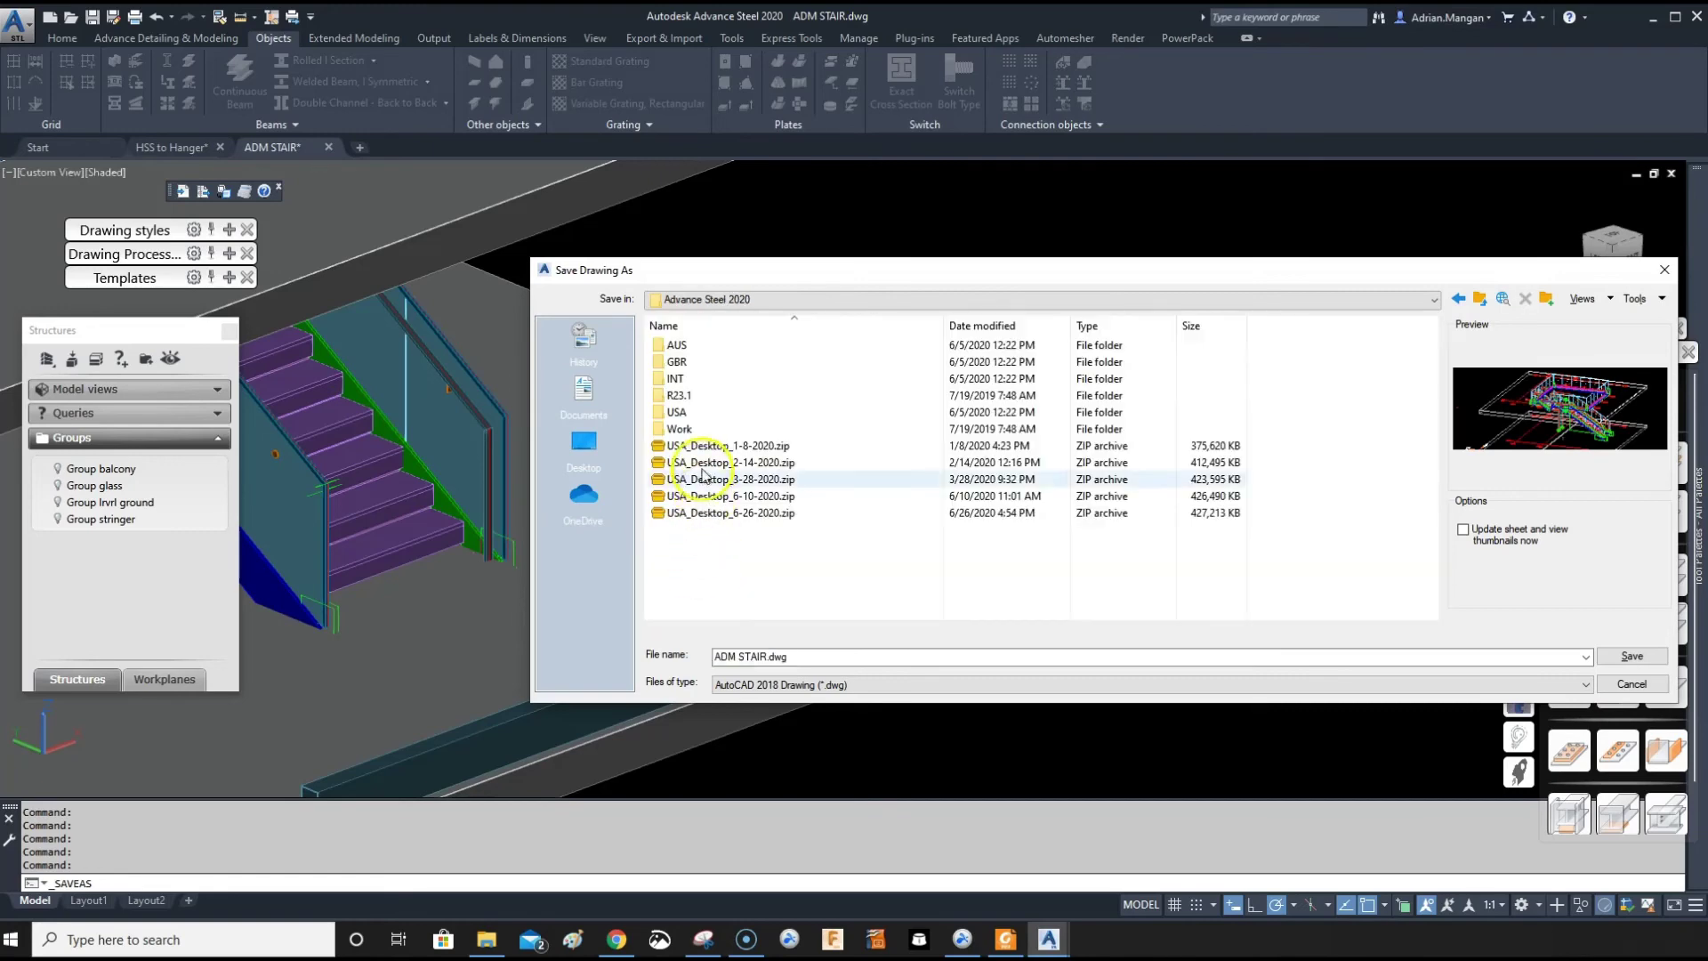
pyautogui.doubleClick(713, 427)
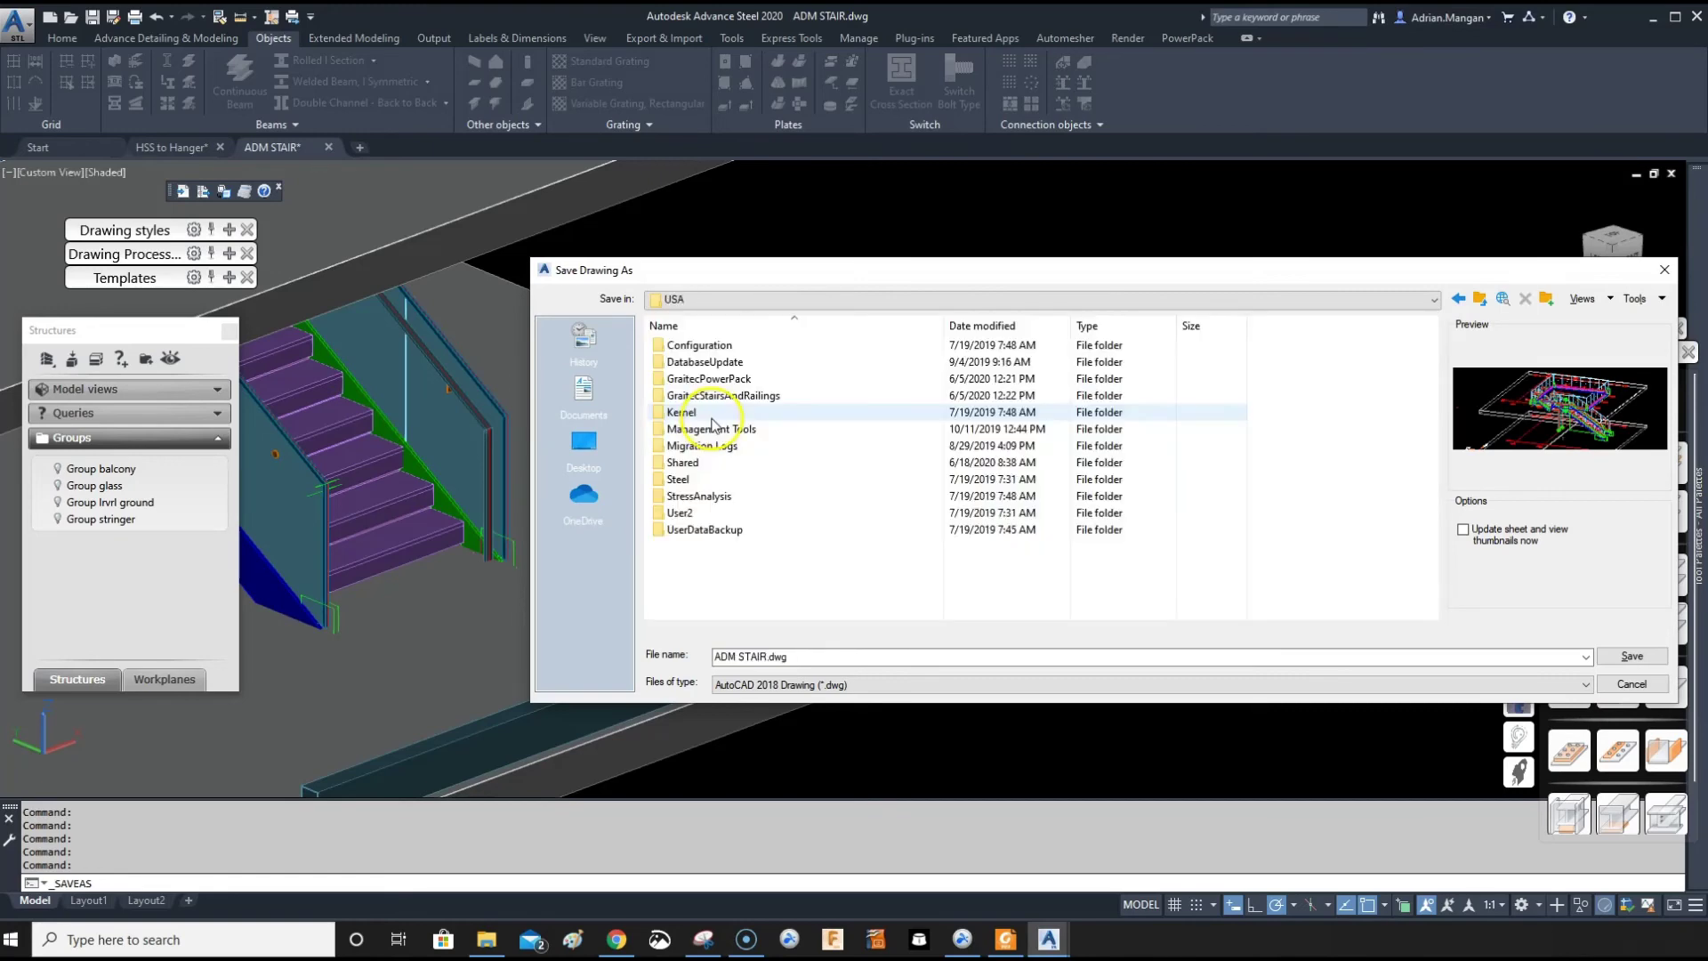
pyautogui.doubleClick(687, 462)
pyautogui.click(860, 301)
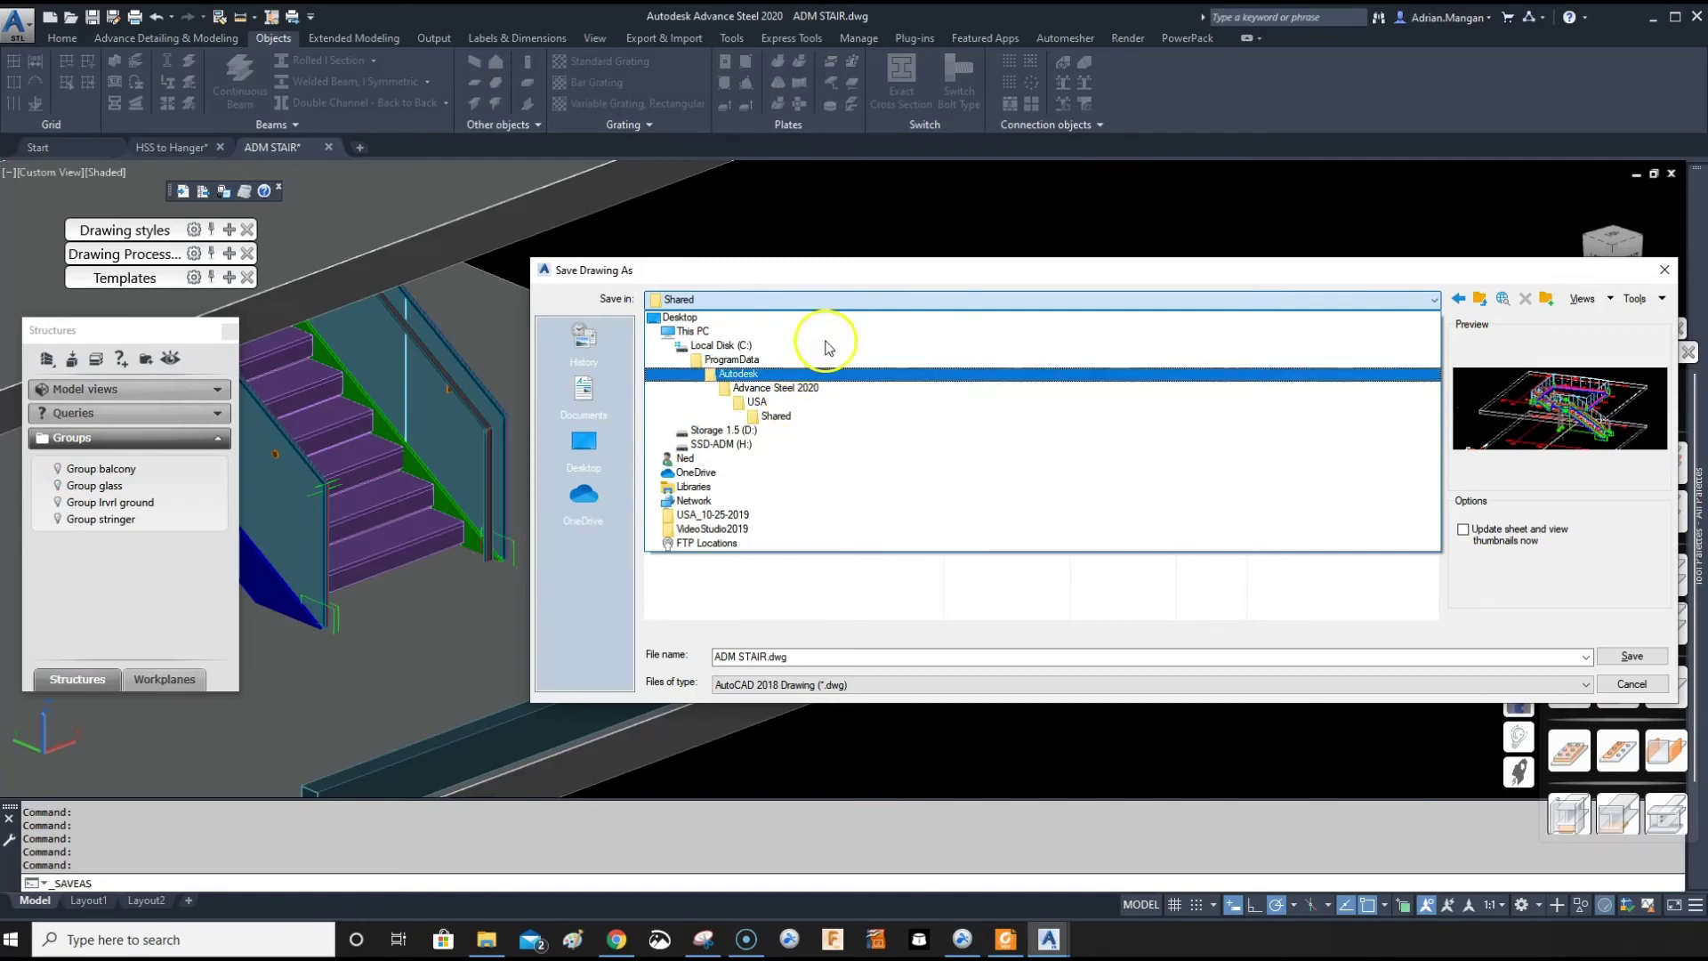
pyautogui.click(800, 300)
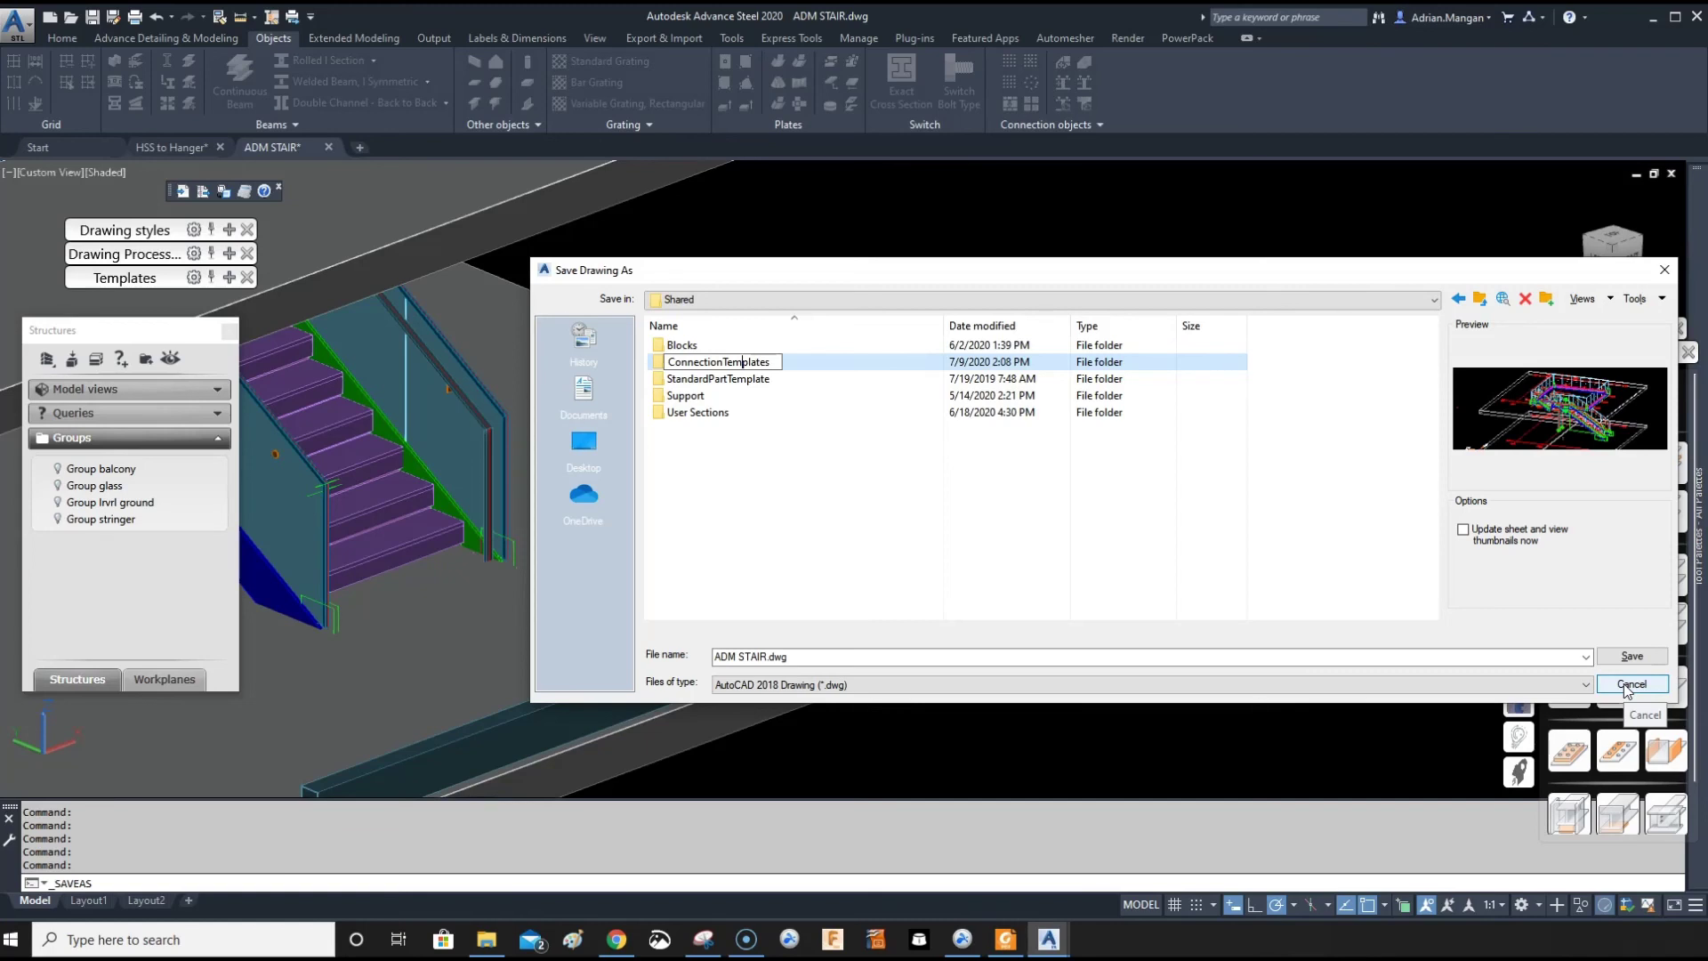
pyautogui.click(1053, 472)
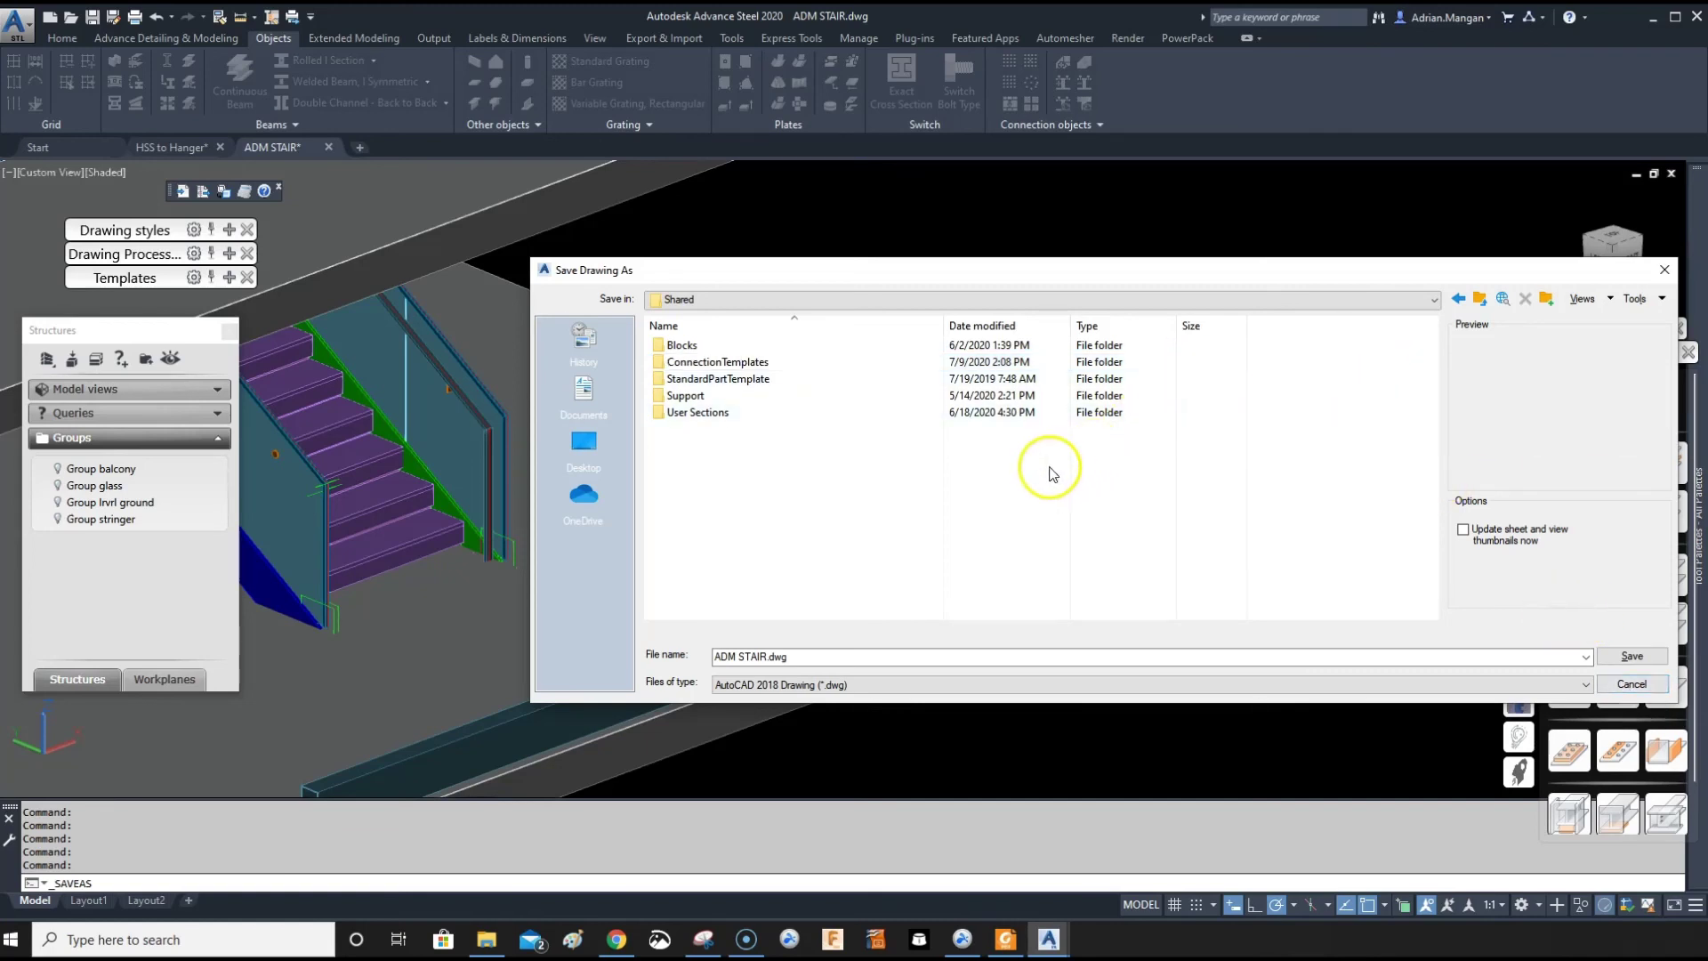